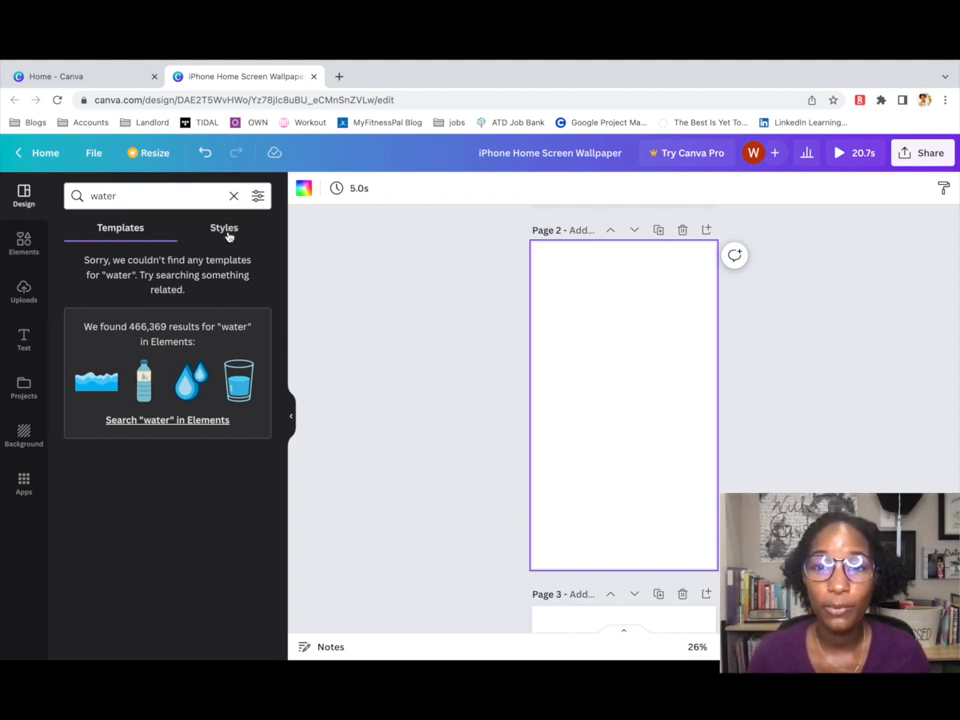
Search the Styles results for 'ocean' instead of 'water'.
{"action": "left_click", "coordinate": [226, 229]}
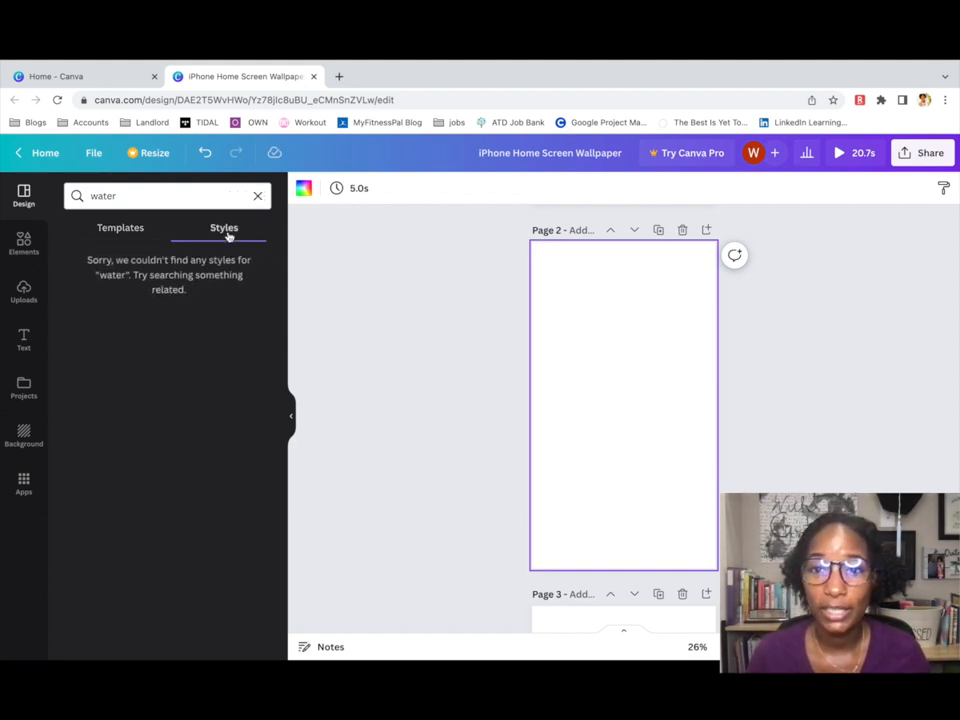
{"action": "double_click", "coordinate": [94, 196]}
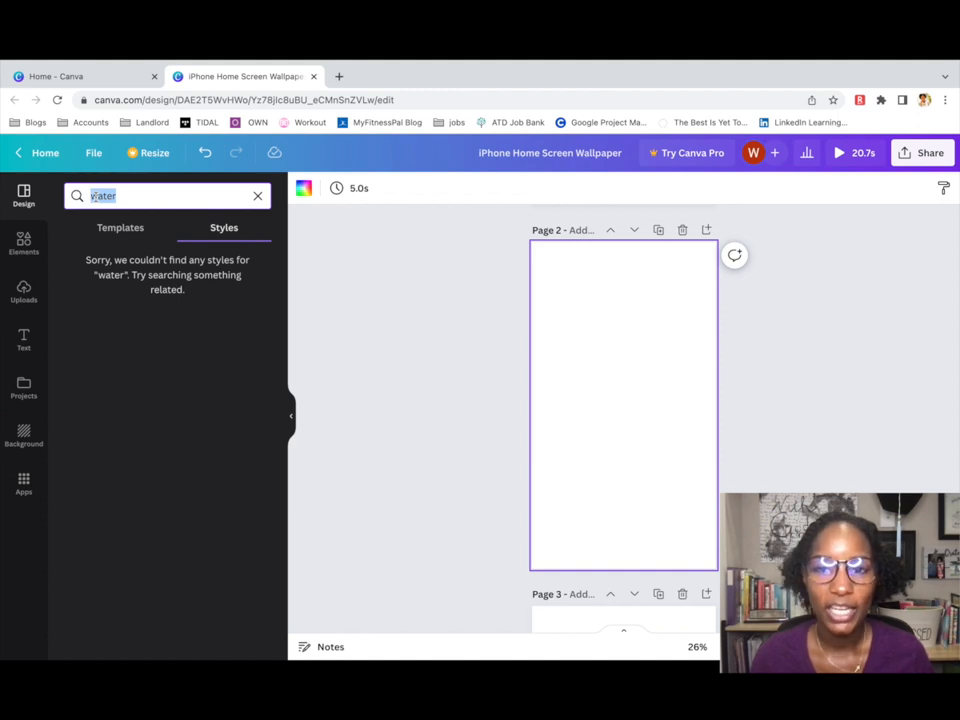
{"action": "type", "text": "ocean"}
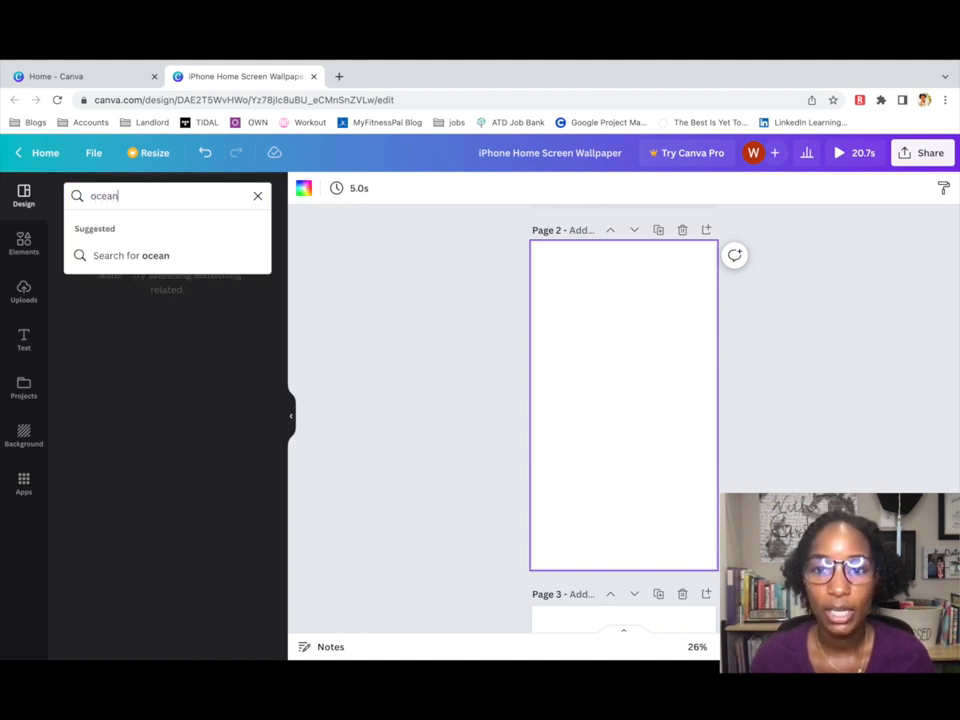
{"action": "key", "text": "Return"}
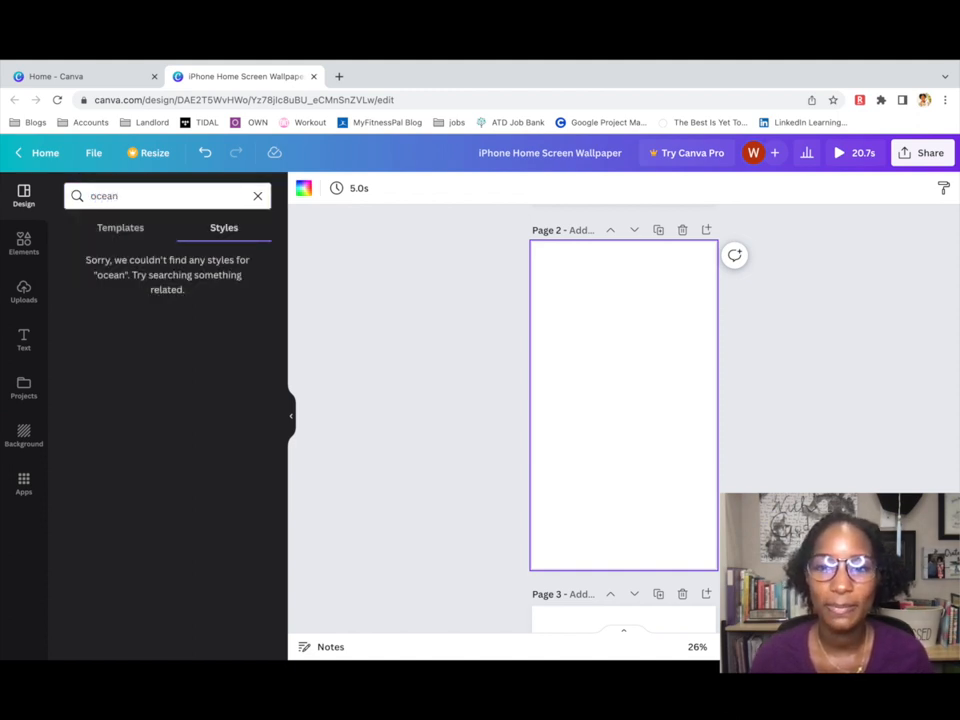
Filter the ocean templates to 'Blue ocean', then switch to the Elements library.
{"action": "left_click", "coordinate": [110, 228]}
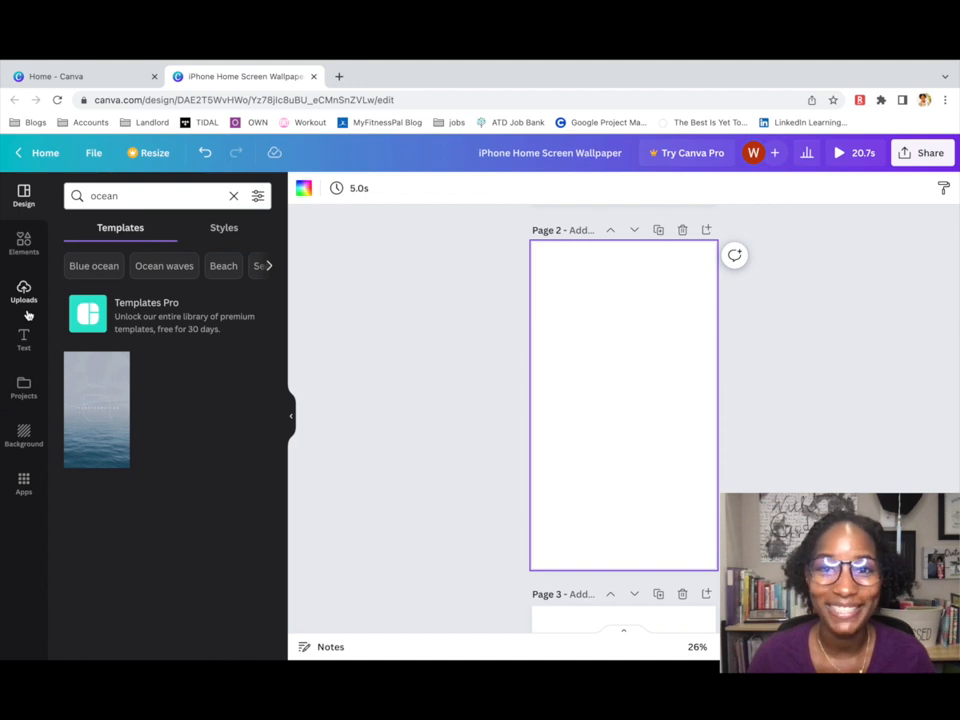
{"action": "left_click", "coordinate": [94, 266]}
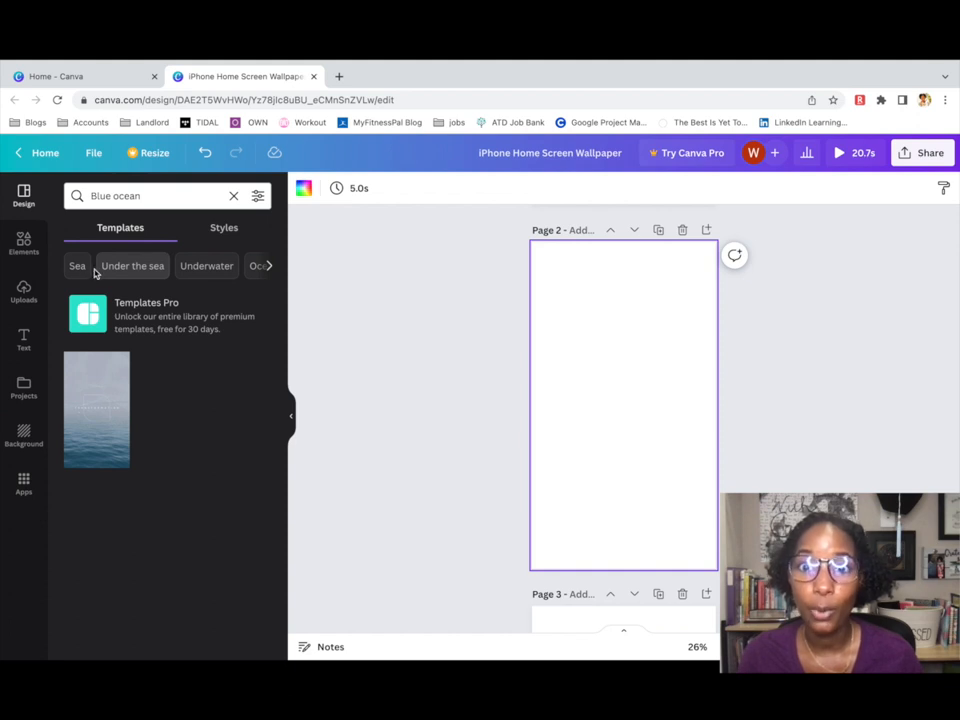
{"action": "left_click", "coordinate": [22, 241]}
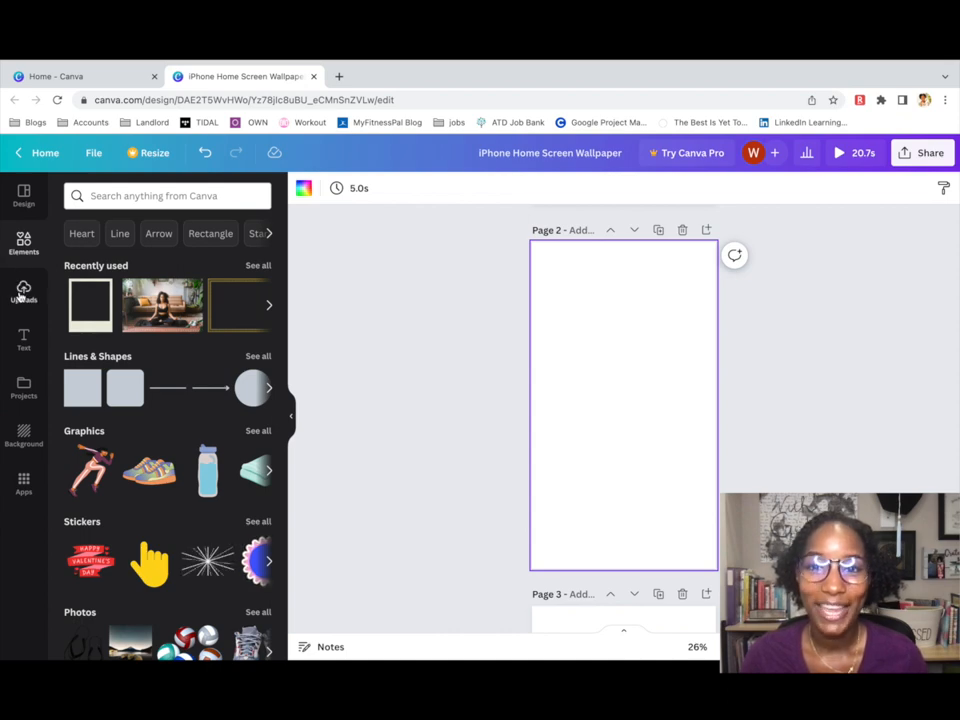
Search Elements for 'ocean' and show all the ocean photo results.
{"action": "left_click", "coordinate": [92, 197]}
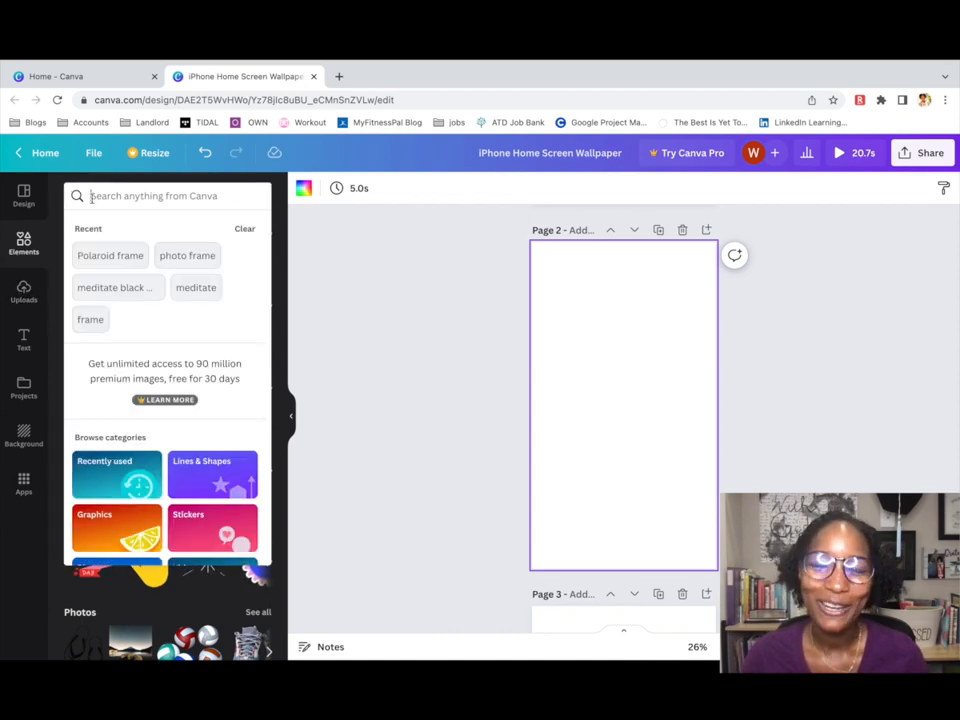
{"action": "type", "text": "ocean"}
{"action": "key", "text": "Return"}
{"action": "scroll", "coordinate": [265, 390], "scroll_direction": "down", "scroll_amount": 3}
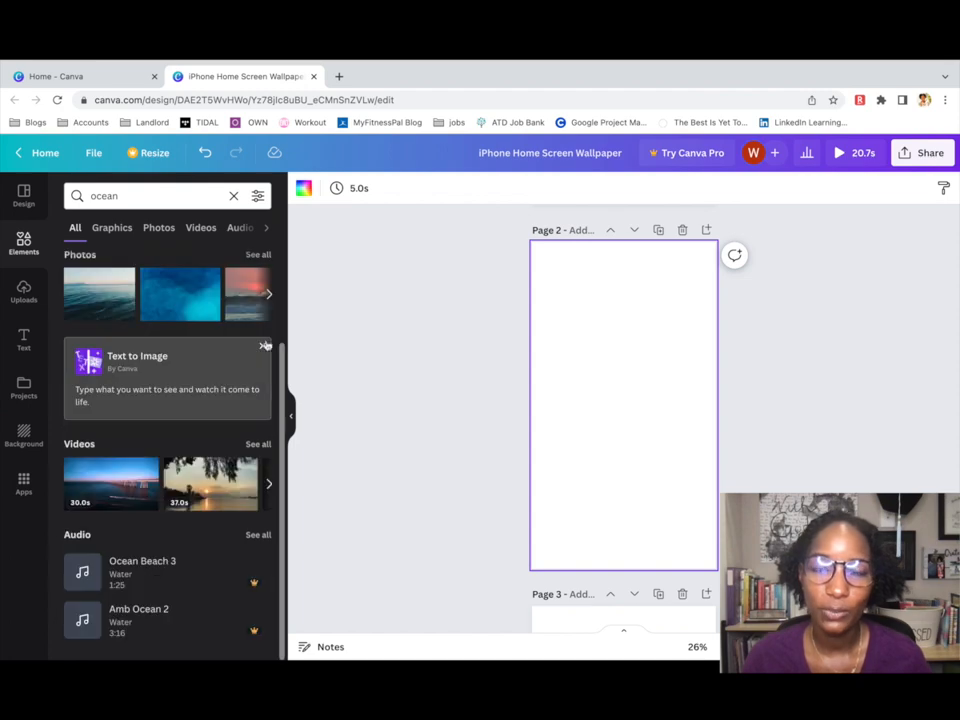
{"action": "left_click", "coordinate": [257, 253]}
{"action": "scroll", "coordinate": [240, 348], "scroll_direction": "down", "scroll_amount": 8}
{"action": "scroll", "coordinate": [240, 348], "scroll_direction": "down", "scroll_amount": 5}
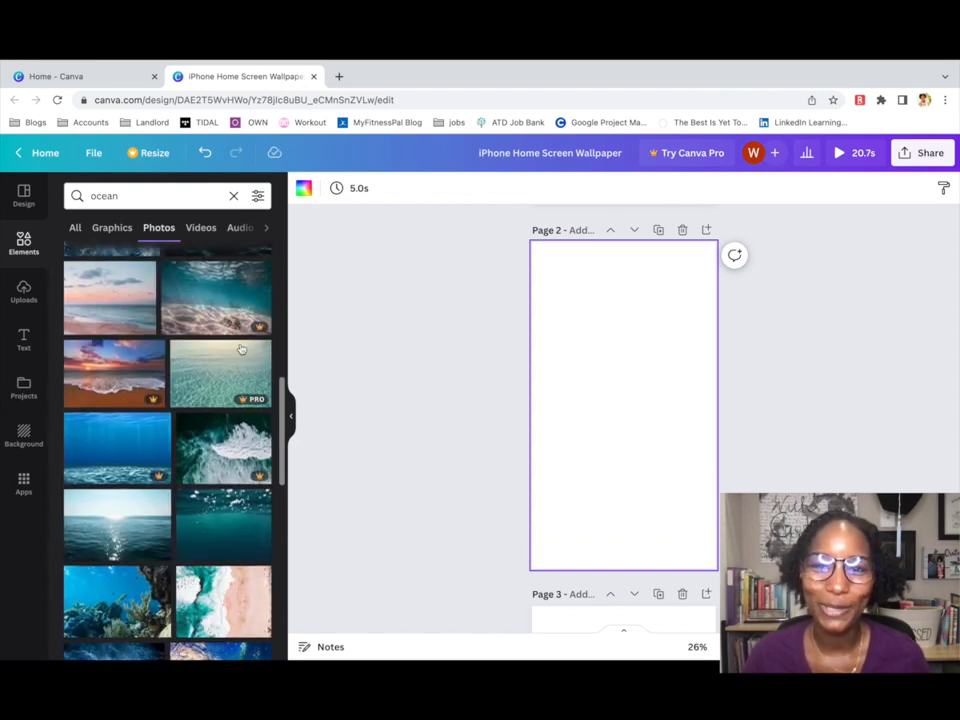
Replace a trial ocean photo on Page 2 with the sun-on-sea photo.
{"action": "left_click_drag", "start_coordinate": [117, 430], "coordinate": [604, 436]}
{"action": "left_click", "coordinate": [600, 351]}
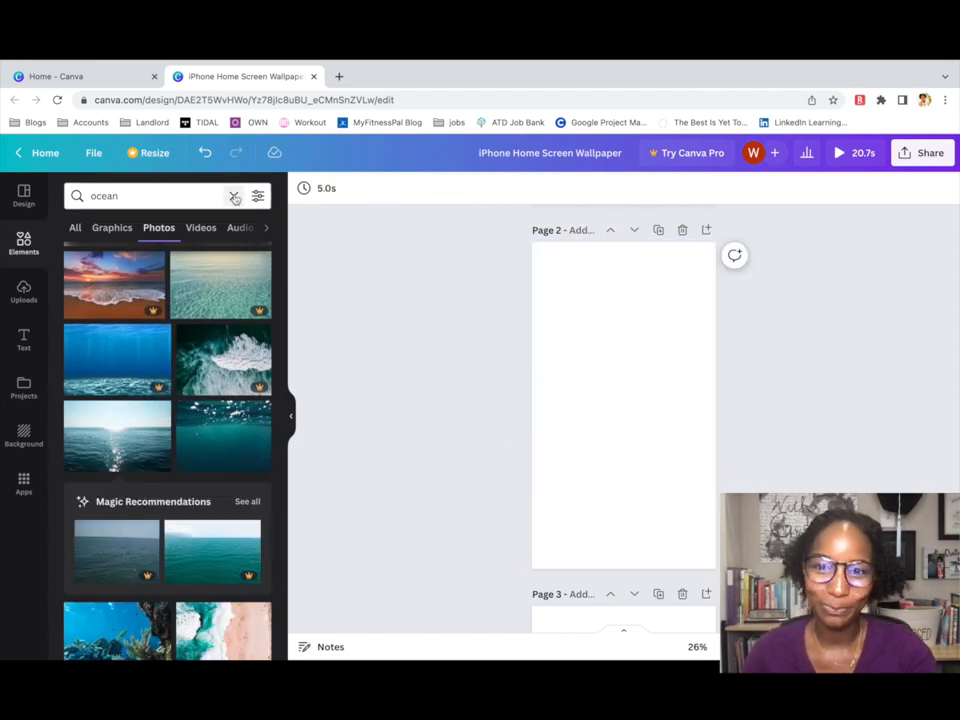
{"action": "scroll", "coordinate": [258, 397], "scroll_direction": "down", "scroll_amount": 5}
{"action": "scroll", "coordinate": [255, 398], "scroll_direction": "up", "scroll_amount": 5}
{"action": "left_click", "coordinate": [117, 455]}
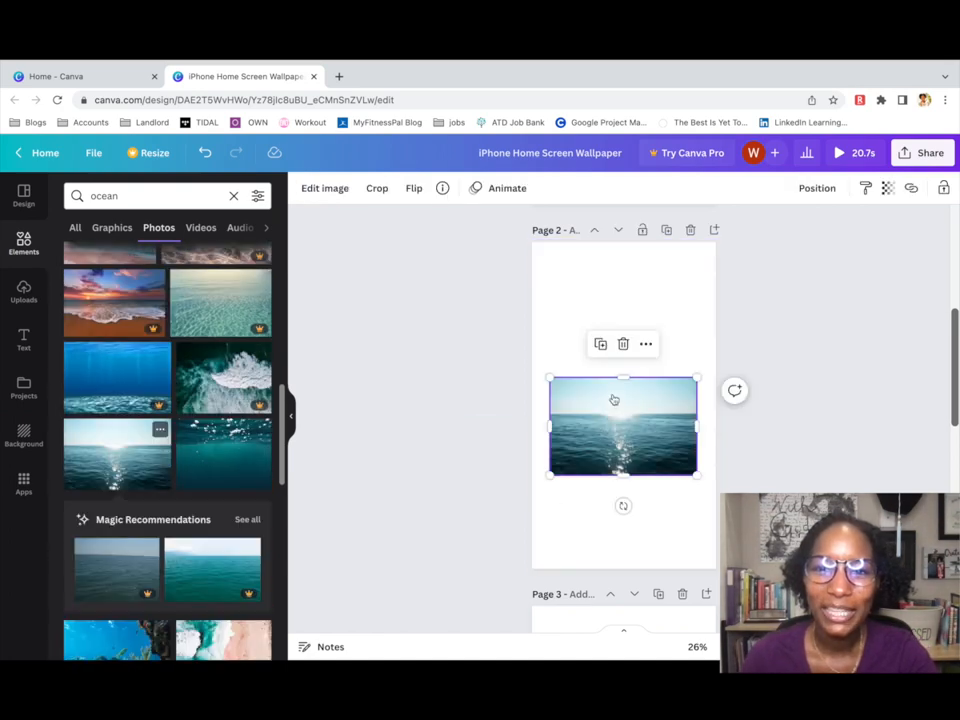
Stretch the sun-on-sea photo until it fills Page 2.
{"action": "left_click_drag", "start_coordinate": [551, 377], "coordinate": [616, 242]}
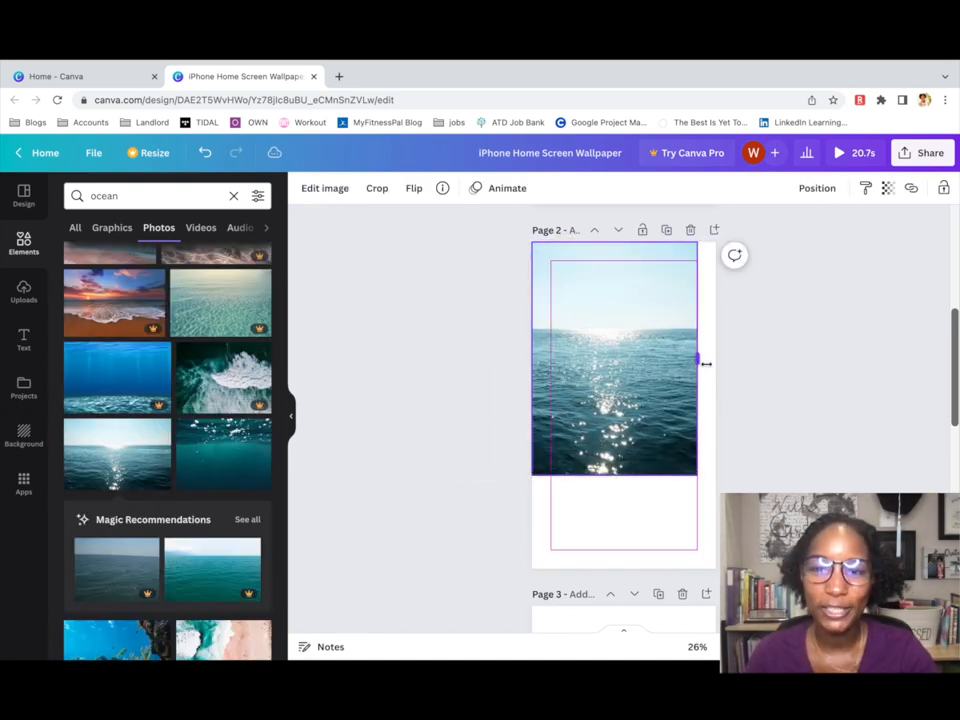
{"action": "left_click_drag", "start_coordinate": [698, 360], "coordinate": [716, 360]}
{"action": "left_click_drag", "start_coordinate": [614, 476], "coordinate": [623, 569]}
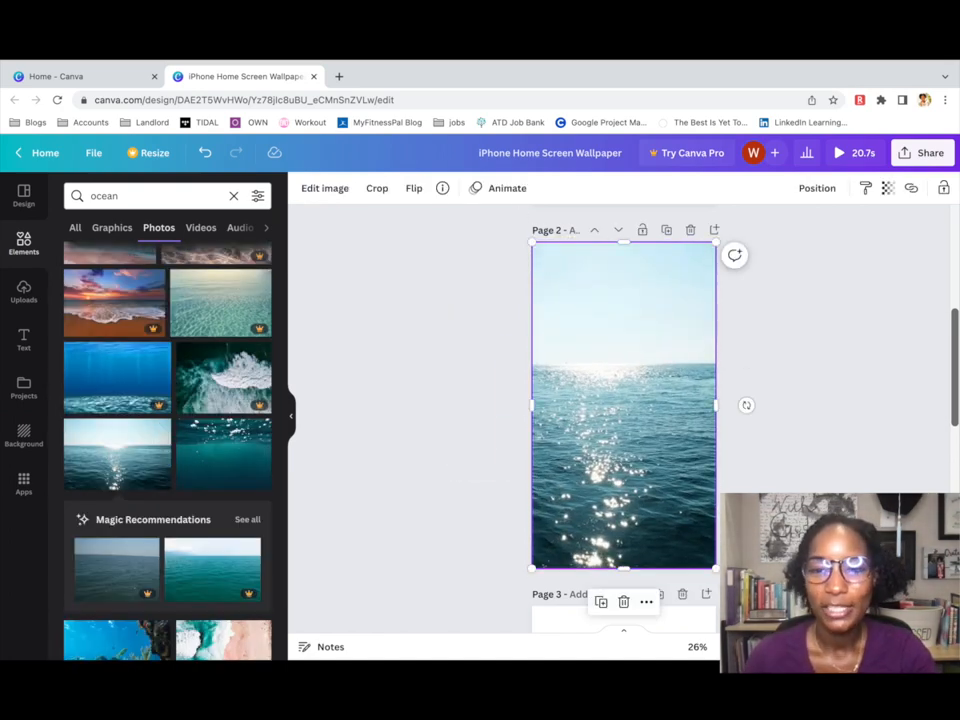
{"action": "left_click", "coordinate": [455, 291]}
Add the 'dream' script text, retype it as 'Flow' and move it near the top.
{"action": "left_click", "coordinate": [24, 339]}
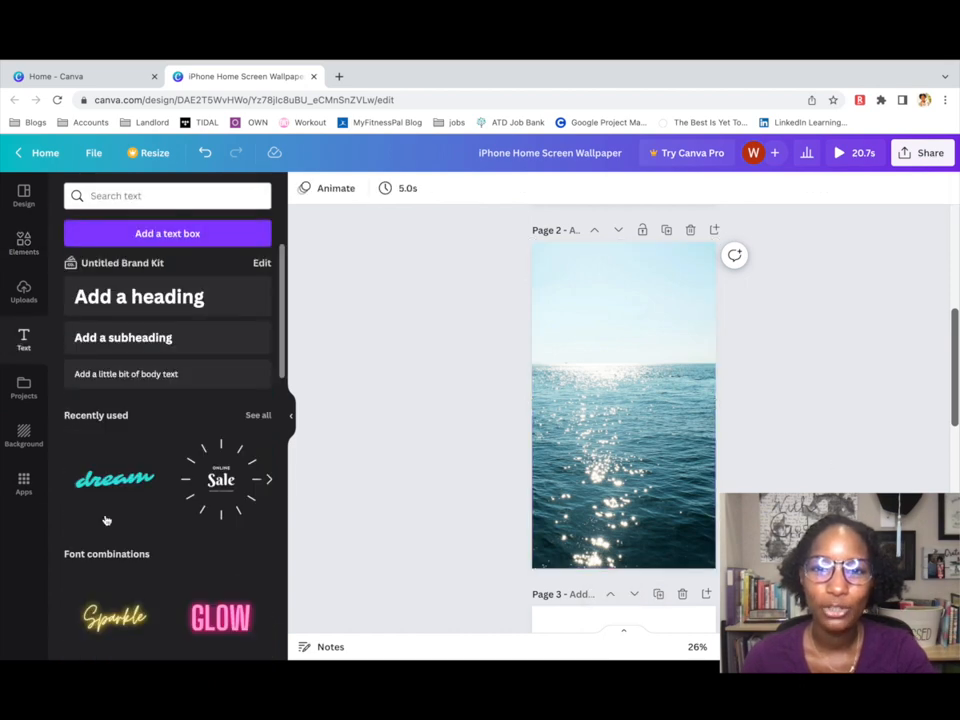
{"action": "left_click", "coordinate": [110, 480]}
{"action": "double_click", "coordinate": [623, 405]}
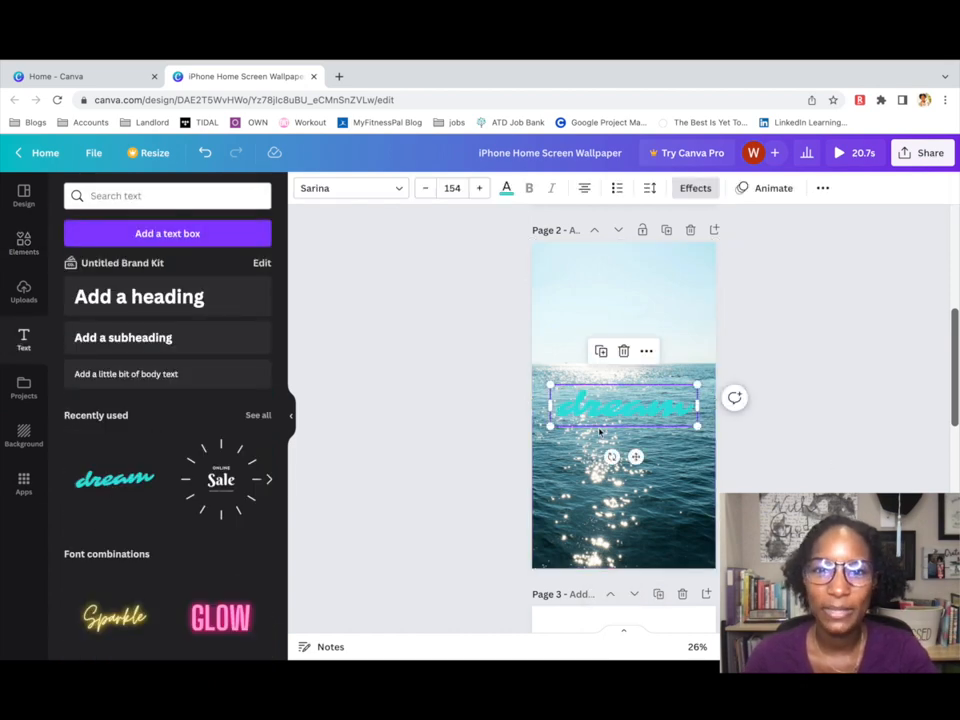
{"action": "type", "text": "Flow"}
{"action": "left_click_drag", "start_coordinate": [636, 450], "coordinate": [619, 303]}
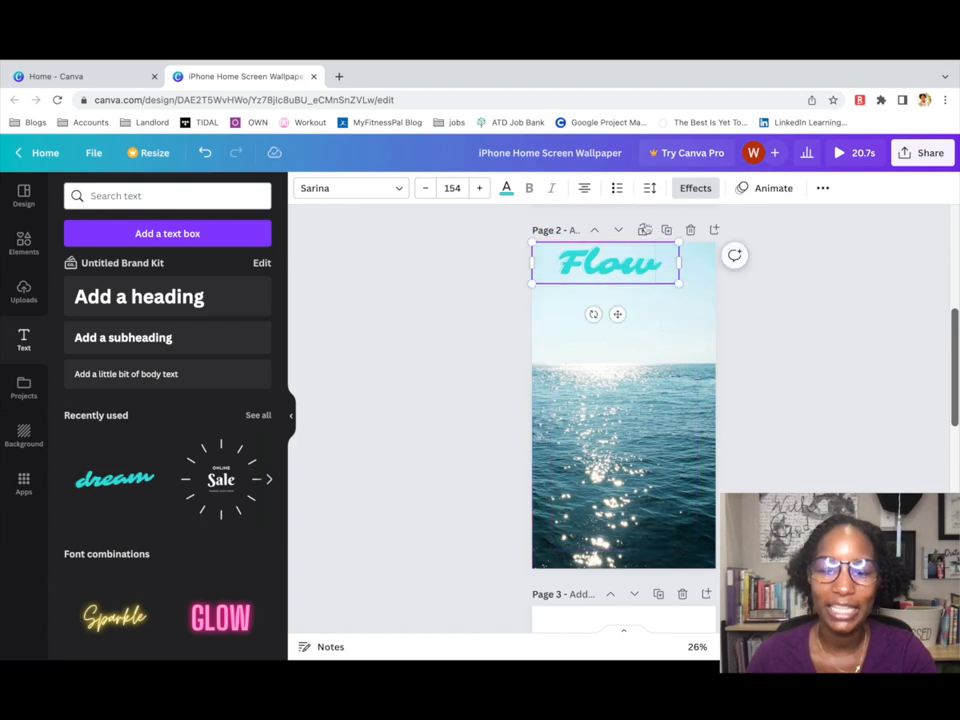
Try teal and dark slate colours on the Flow lettering.
{"action": "left_click", "coordinate": [506, 188]}
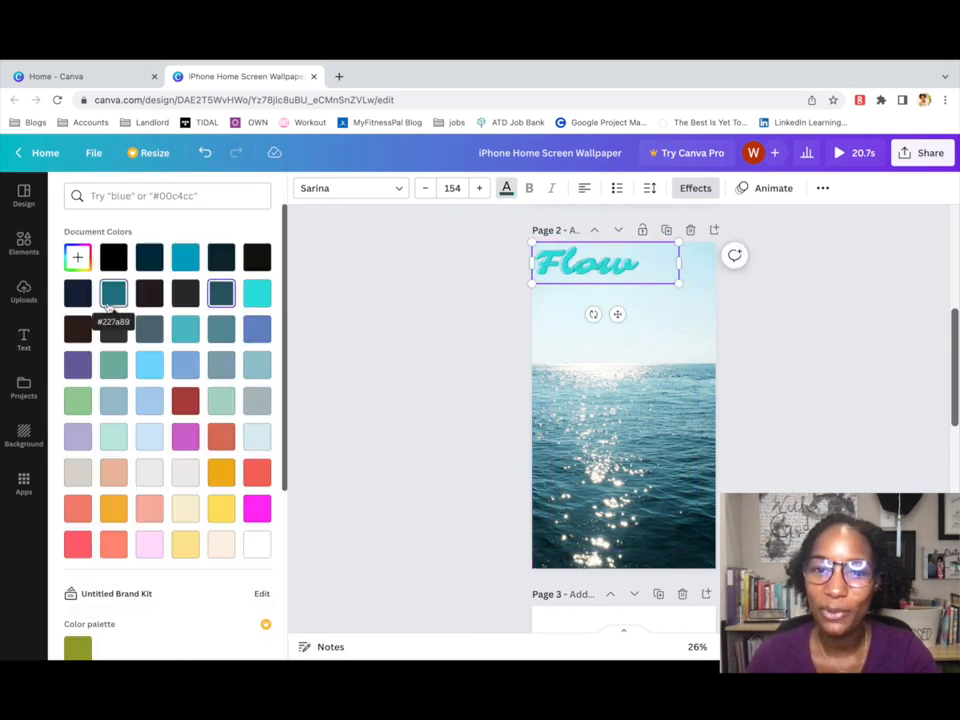
{"action": "left_click", "coordinate": [114, 293]}
{"action": "left_click", "coordinate": [633, 265]}
{"action": "left_click", "coordinate": [507, 189]}
{"action": "left_click", "coordinate": [221, 293]}
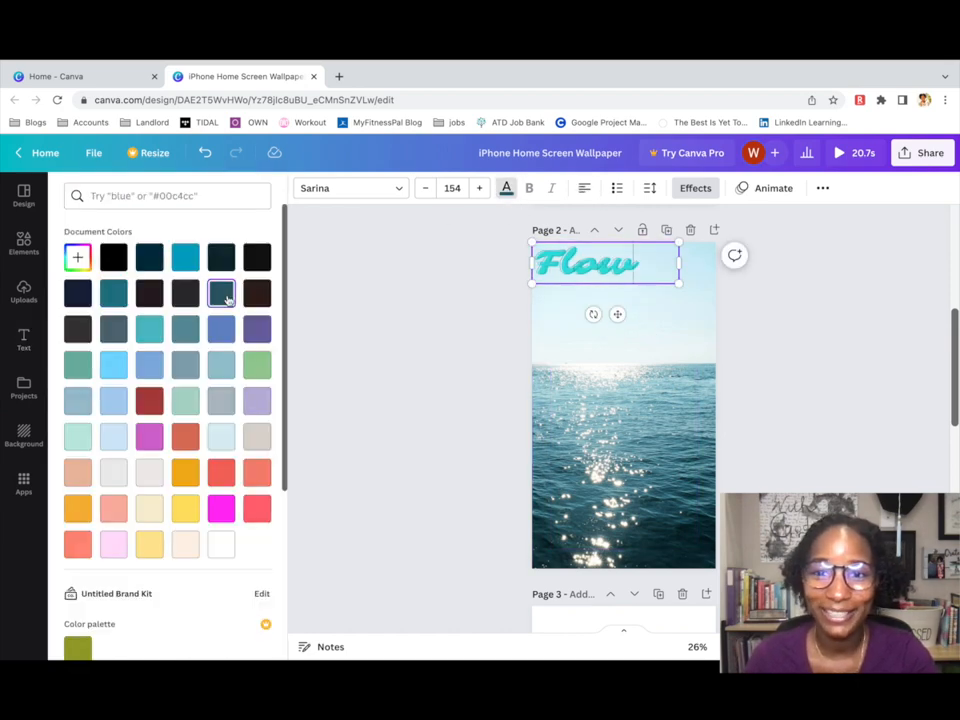
{"action": "left_click_drag", "start_coordinate": [641, 271], "coordinate": [535, 272]}
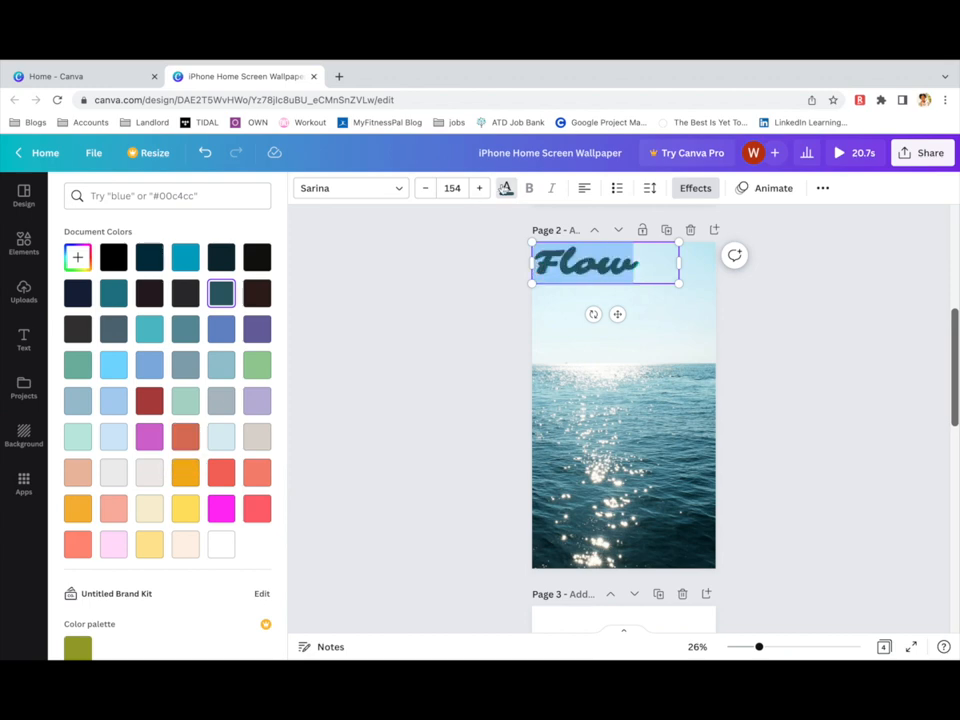
{"action": "left_click", "coordinate": [672, 393]}
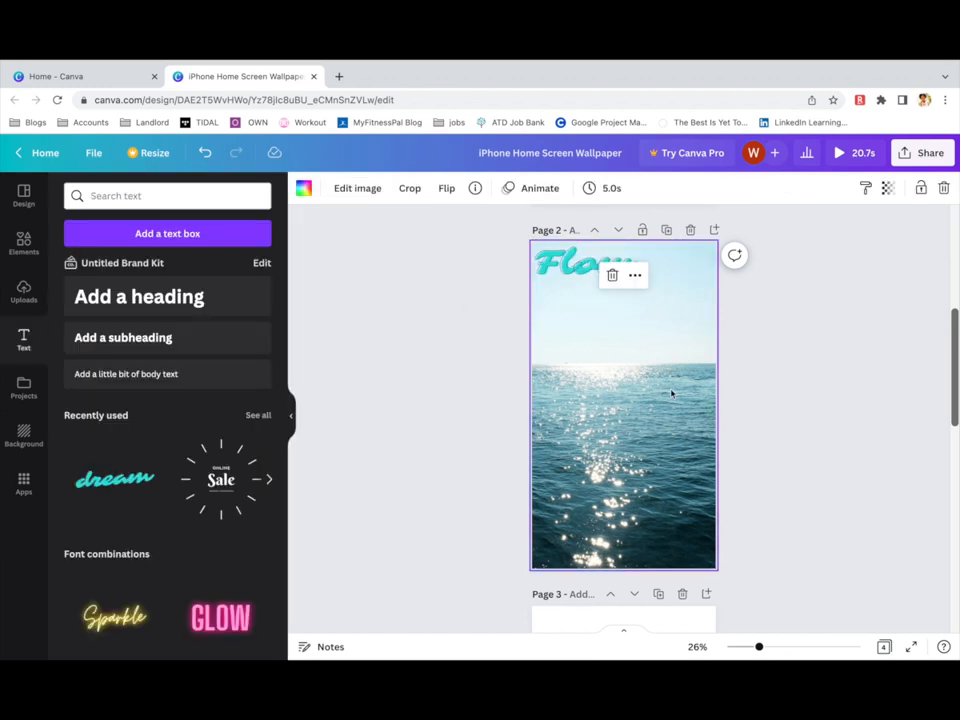
{"action": "scroll", "coordinate": [626, 364], "scroll_direction": "up", "scroll_amount": 1}
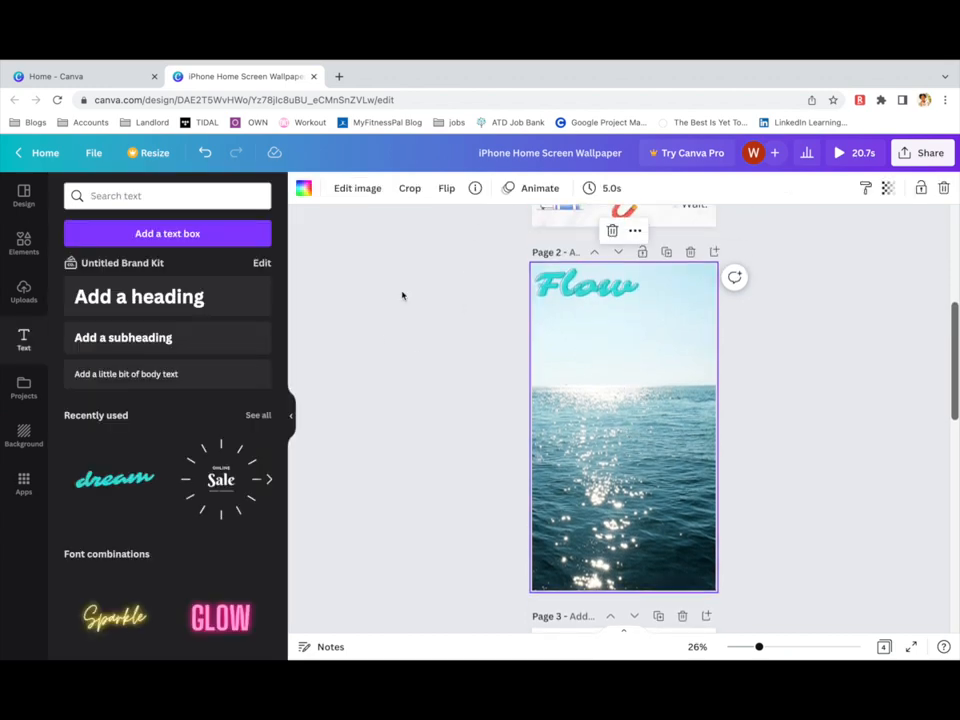
Search Elements for 'travel' and browse the travel graphics.
{"action": "left_click", "coordinate": [24, 243]}
{"action": "left_click", "coordinate": [199, 196]}
{"action": "key", "text": "BackSpace"}
{"action": "key", "text": "BackSpace"}
{"action": "key", "text": "BackSpace"}
{"action": "key", "text": "BackSpace"}
{"action": "key", "text": "BackSpace"}
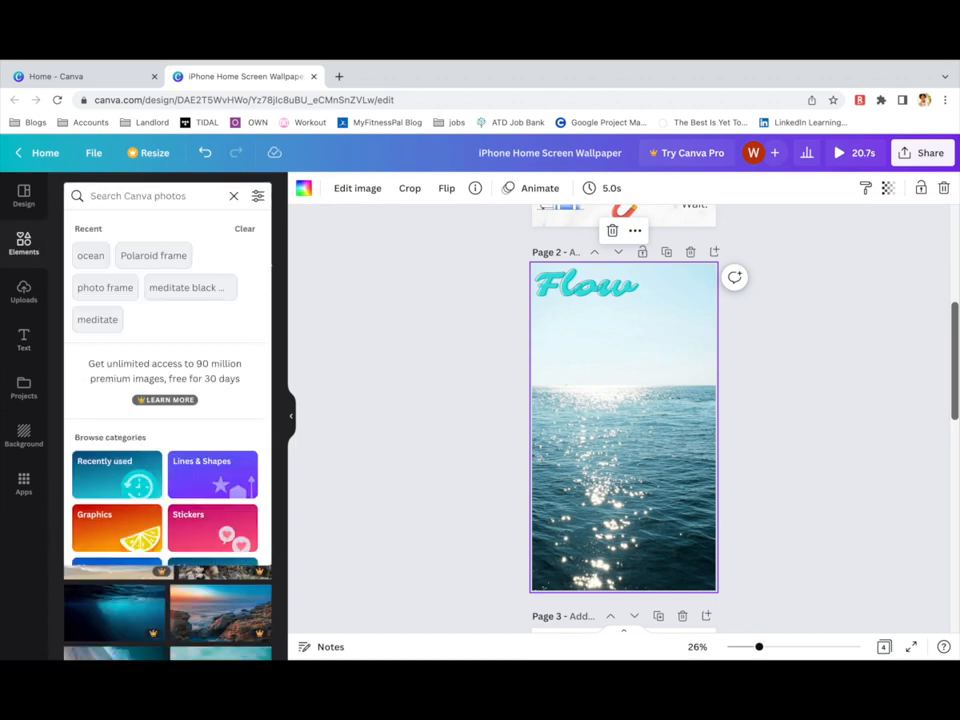
{"action": "type", "text": "travel"}
{"action": "key", "text": "Return"}
{"action": "left_click", "coordinate": [112, 227]}
{"action": "scroll", "coordinate": [207, 421], "scroll_direction": "down", "scroll_amount": 1}
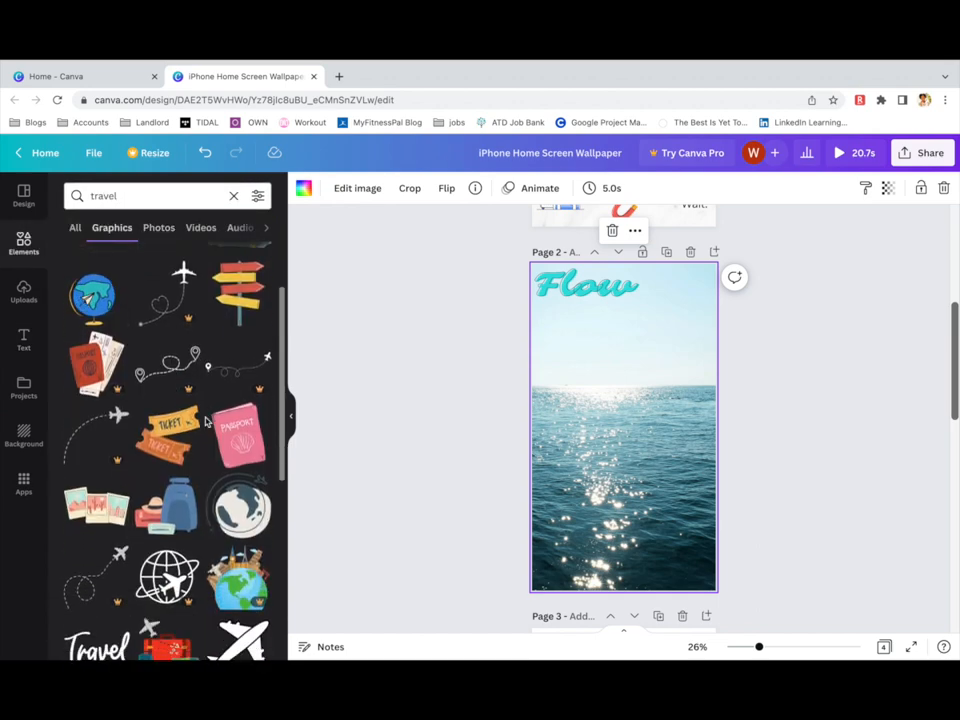
{"action": "scroll", "coordinate": [205, 421], "scroll_direction": "down", "scroll_amount": 10}
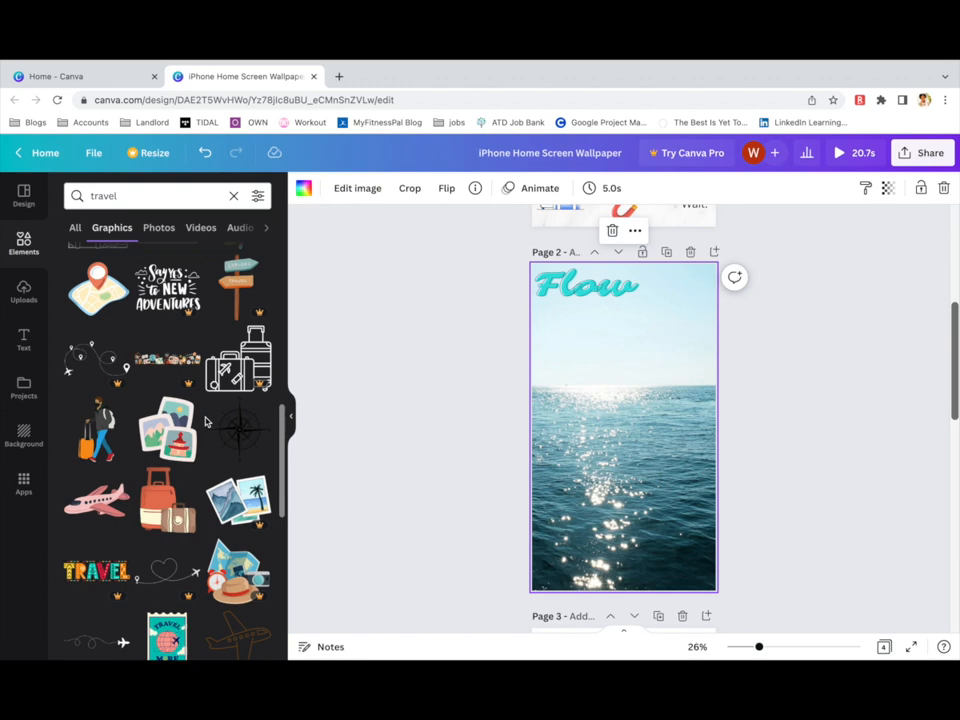
{"action": "scroll", "coordinate": [205, 421], "scroll_direction": "down", "scroll_amount": 5}
Add the suitcase graphic, shrink it and place it just below Flow.
{"action": "left_click", "coordinate": [96, 450]}
{"action": "left_click_drag", "start_coordinate": [689, 496], "coordinate": [609, 415]}
{"action": "left_click_drag", "start_coordinate": [587, 394], "coordinate": [573, 349]}
{"action": "left_click", "coordinate": [234, 197]}
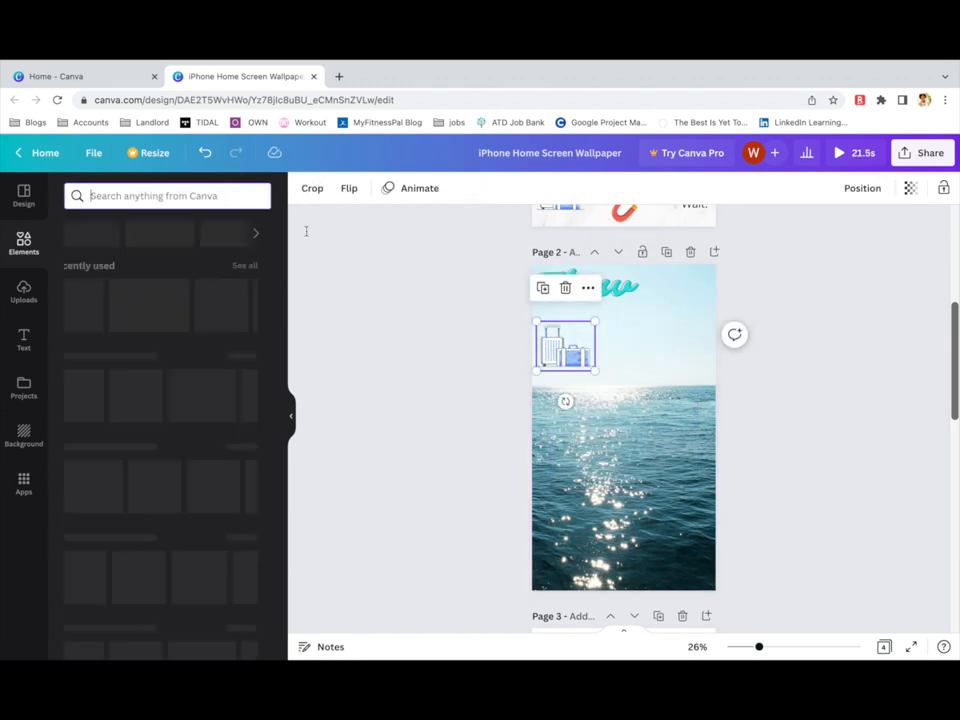
{"action": "left_click", "coordinate": [911, 189]}
{"action": "left_click", "coordinate": [671, 421]}
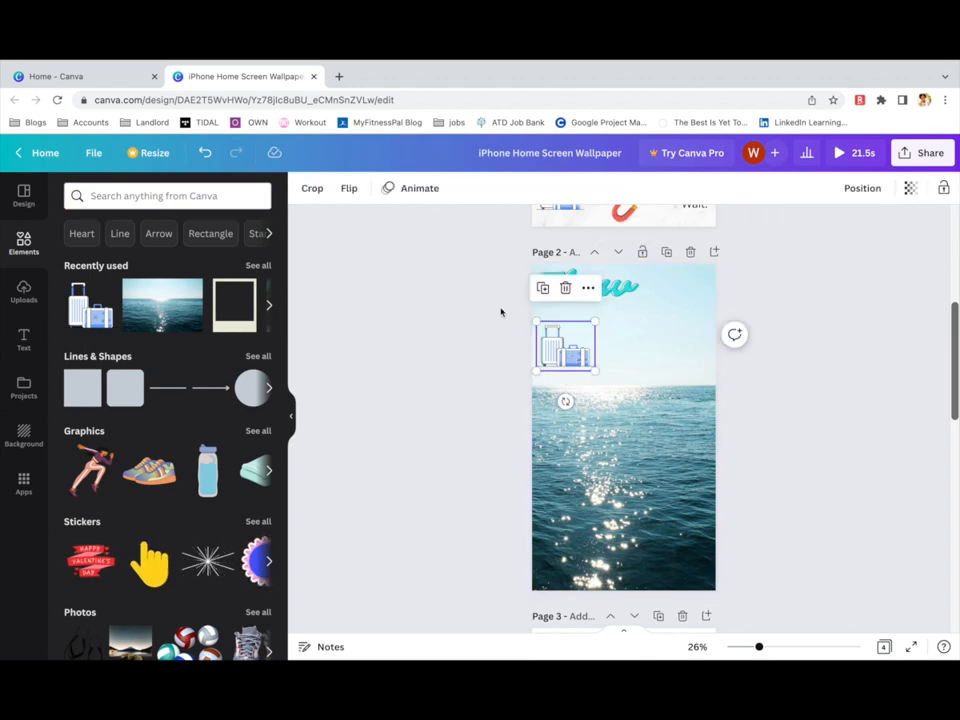
{"action": "left_click", "coordinate": [588, 287]}
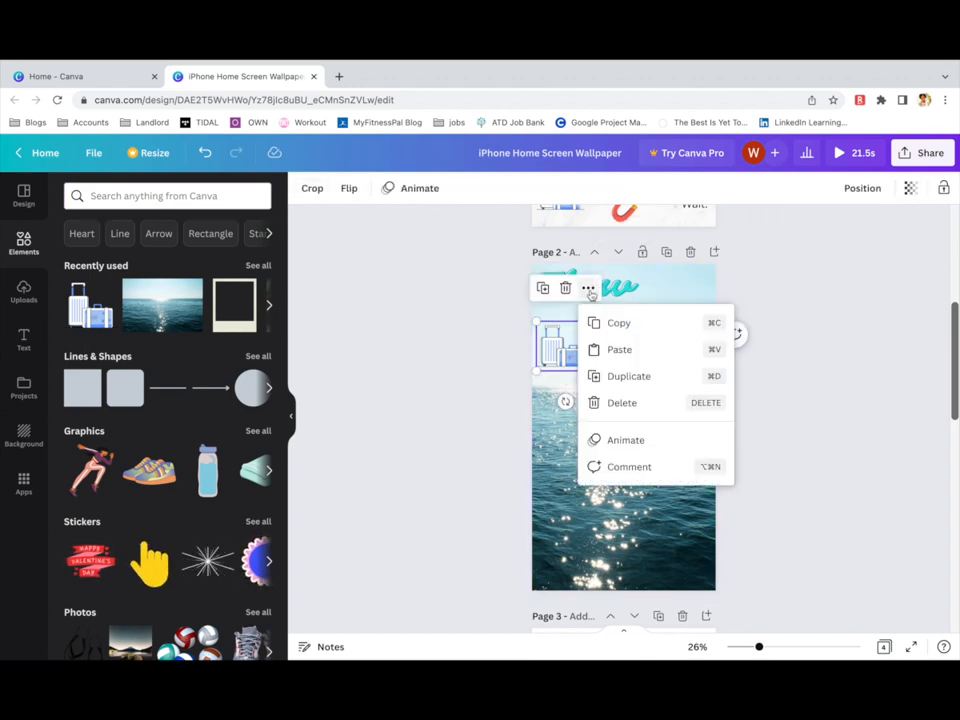
{"action": "left_click", "coordinate": [781, 348]}
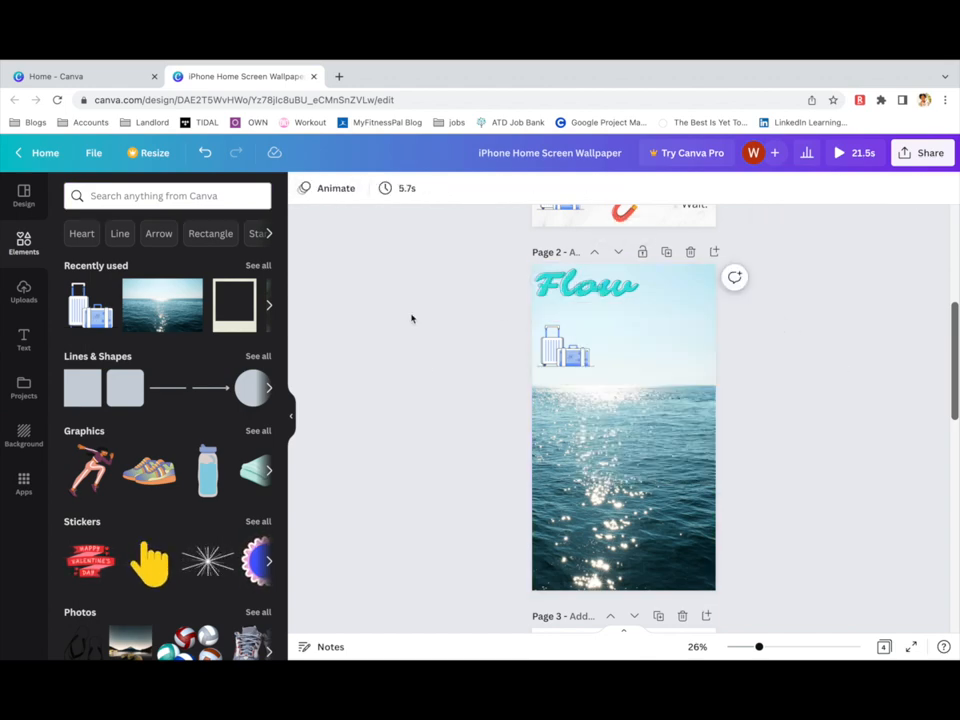
Add a teal square over the suitcase and send it behind the suitcase.
{"action": "left_click", "coordinate": [125, 387]}
{"action": "left_click_drag", "start_coordinate": [627, 442], "coordinate": [571, 361]}
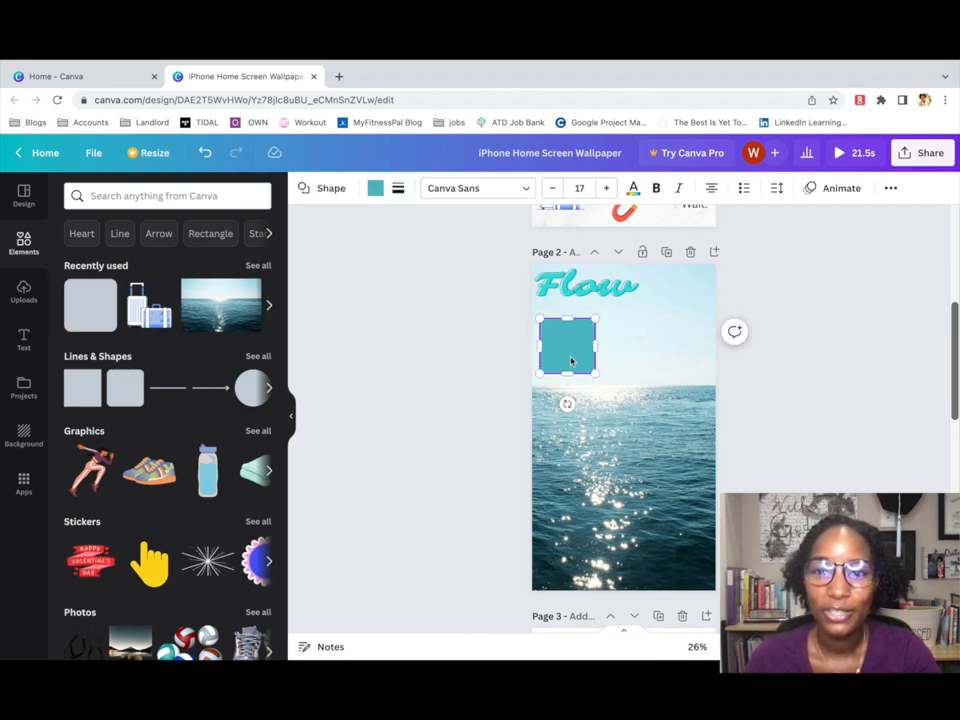
{"action": "left_click", "coordinate": [893, 195]}
{"action": "left_click", "coordinate": [766, 220]}
{"action": "left_click", "coordinate": [718, 260]}
{"action": "left_click", "coordinate": [781, 472]}
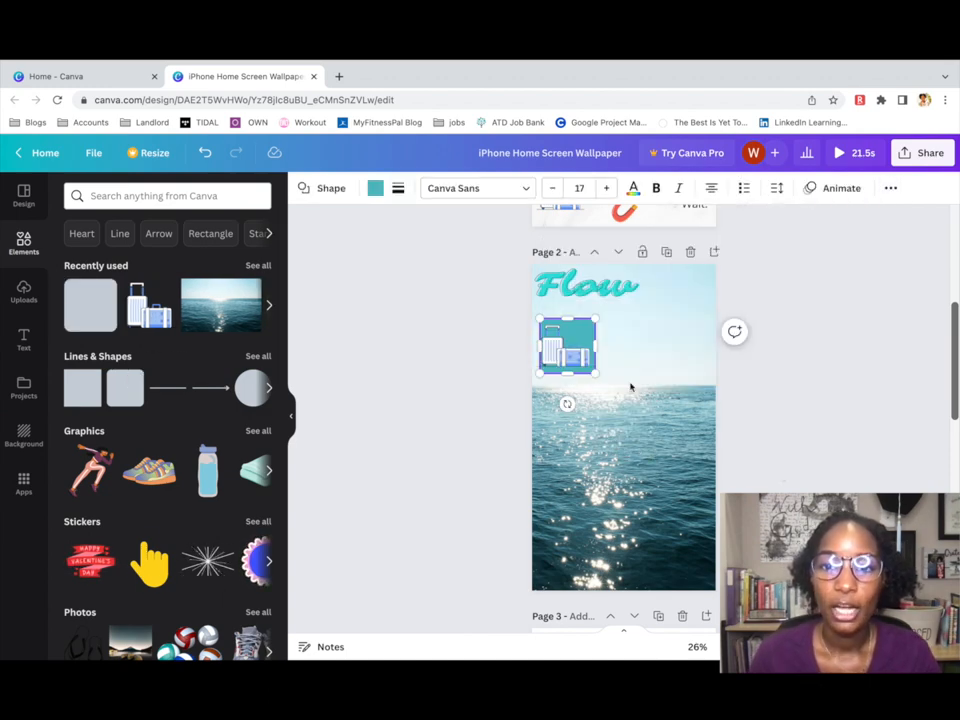
Recolour the square behind the suitcase a greyish blue from Document Colors.
{"action": "left_click", "coordinate": [580, 338]}
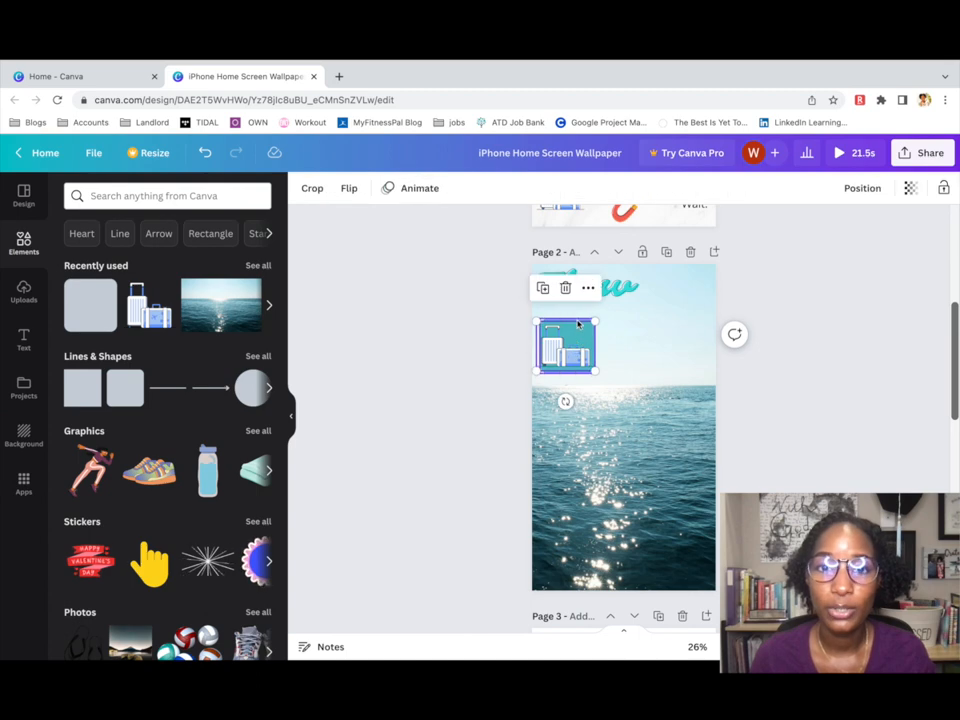
{"action": "left_click", "coordinate": [580, 324]}
{"action": "left_click", "coordinate": [376, 195]}
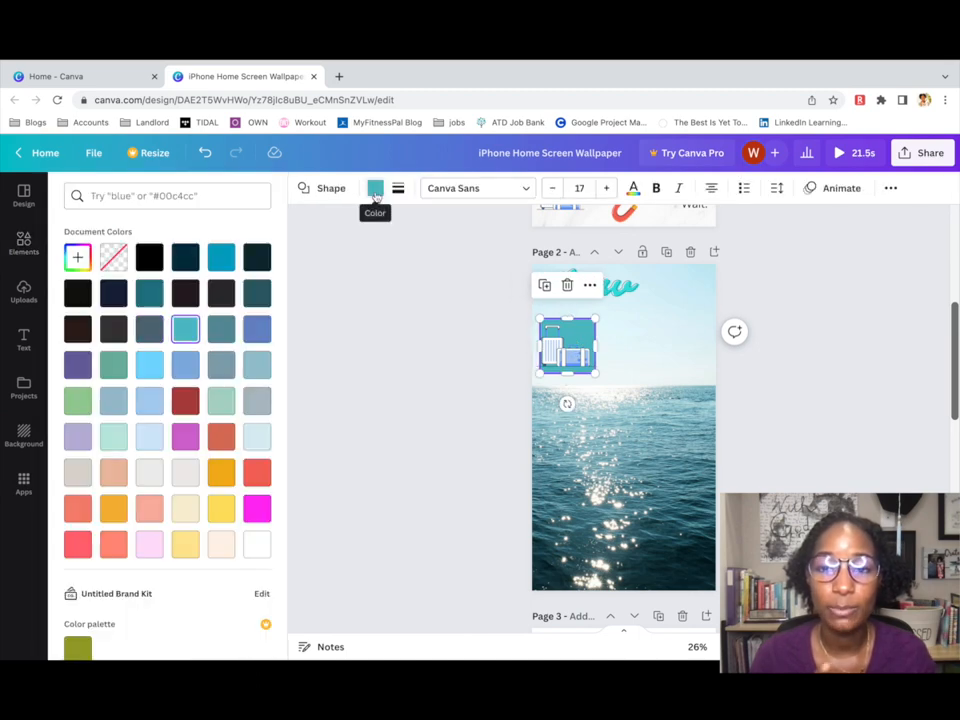
{"action": "left_click", "coordinate": [257, 366]}
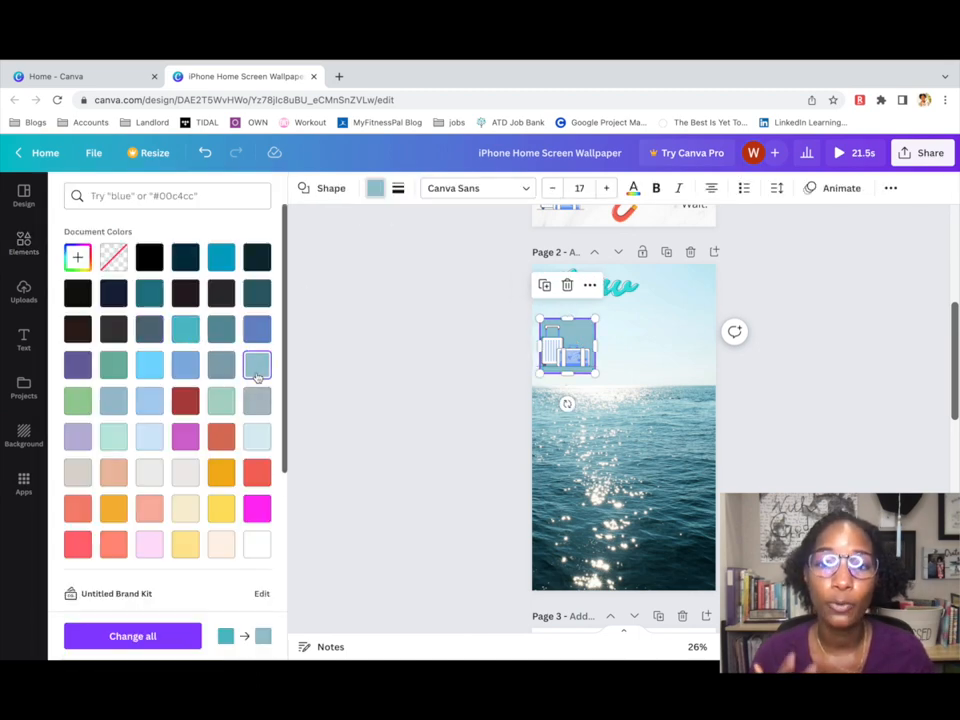
{"action": "left_click", "coordinate": [575, 363]}
{"action": "left_click", "coordinate": [596, 371]}
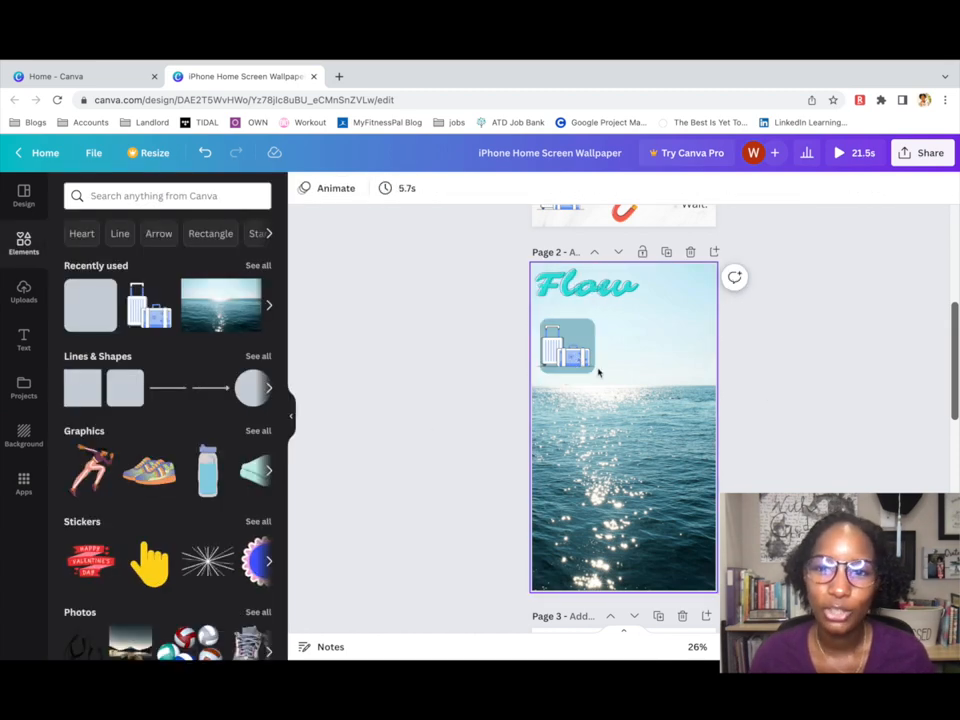
{"action": "left_click", "coordinate": [178, 195]}
Search graphics for 'invest' and add the teal bar-chart graphic to Page 2.
{"action": "type", "text": "invest"}
{"action": "key", "text": "Return"}
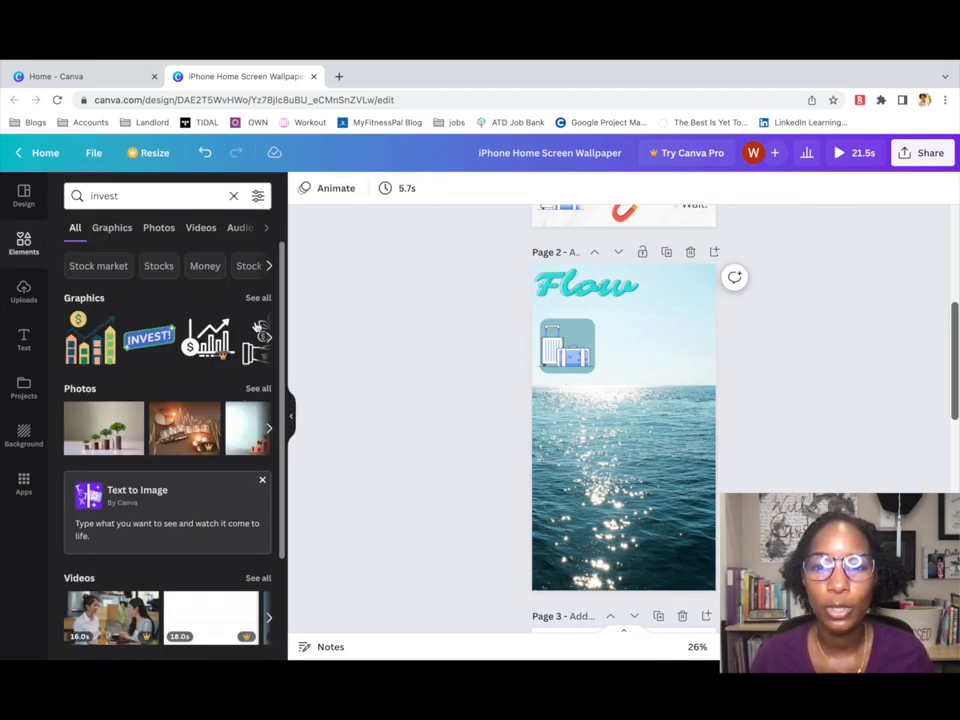
{"action": "left_click", "coordinate": [258, 297]}
{"action": "scroll", "coordinate": [226, 468], "scroll_direction": "down", "scroll_amount": 5}
{"action": "scroll", "coordinate": [226, 468], "scroll_direction": "down", "scroll_amount": 5}
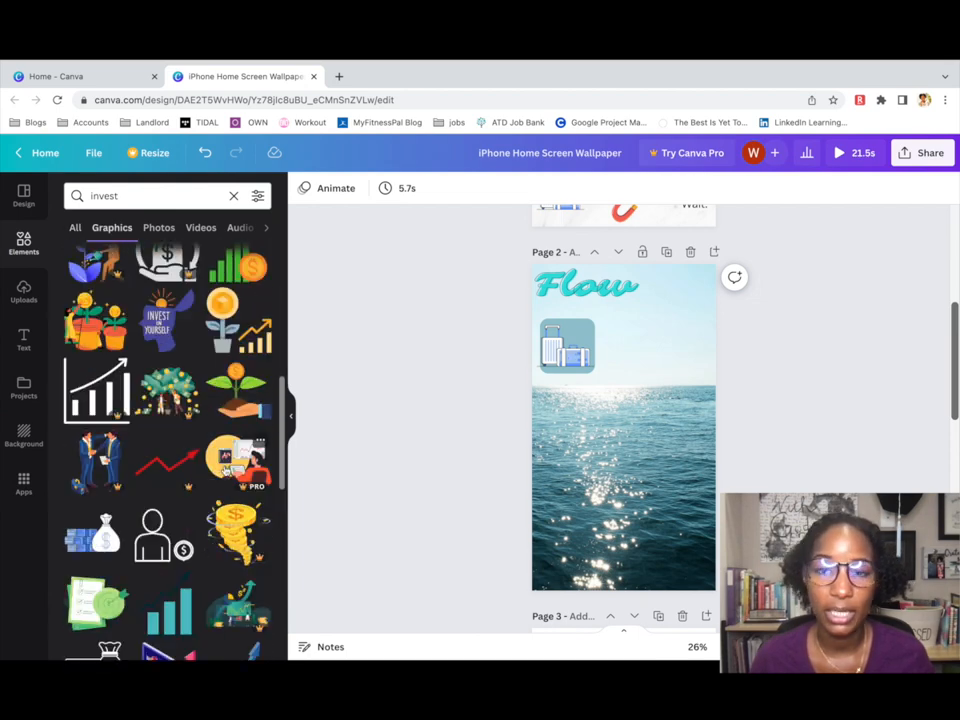
{"action": "left_click", "coordinate": [169, 450]}
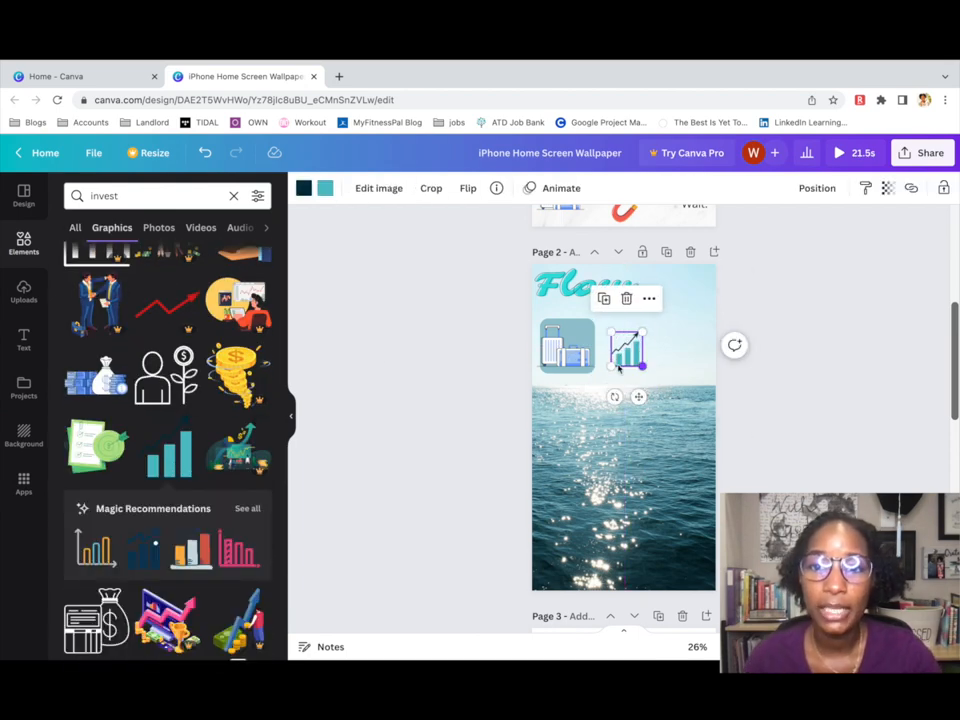
Add a white square beside the luggage tile and shrink it to tile size.
{"action": "left_click", "coordinate": [23, 291]}
{"action": "left_click", "coordinate": [27, 344]}
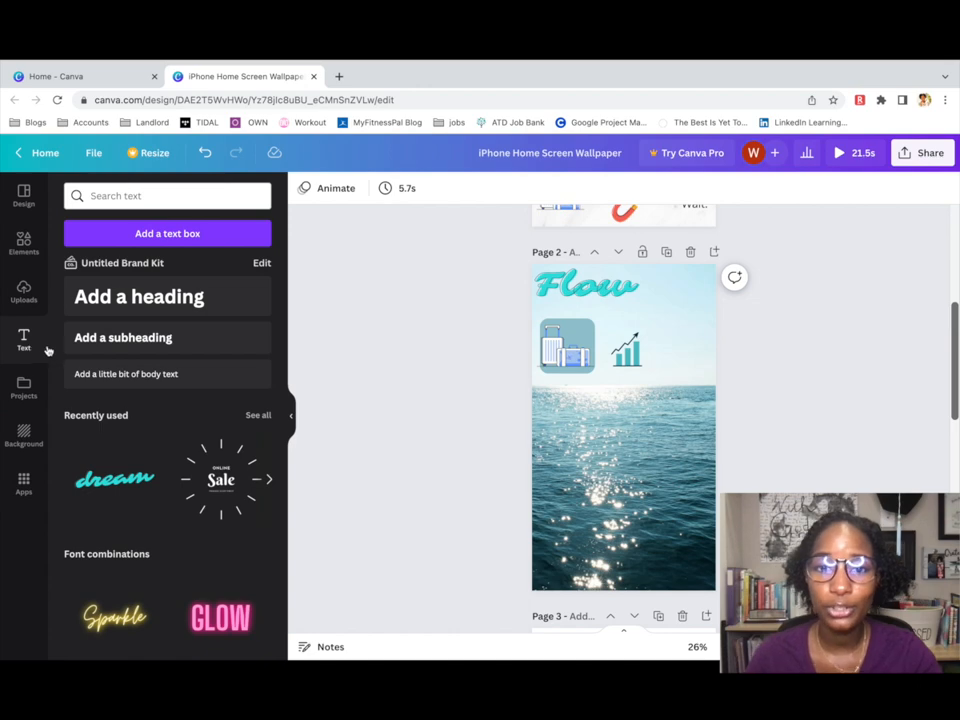
{"action": "left_click", "coordinate": [23, 243]}
{"action": "left_click", "coordinate": [233, 196]}
{"action": "type", "text": "s"}
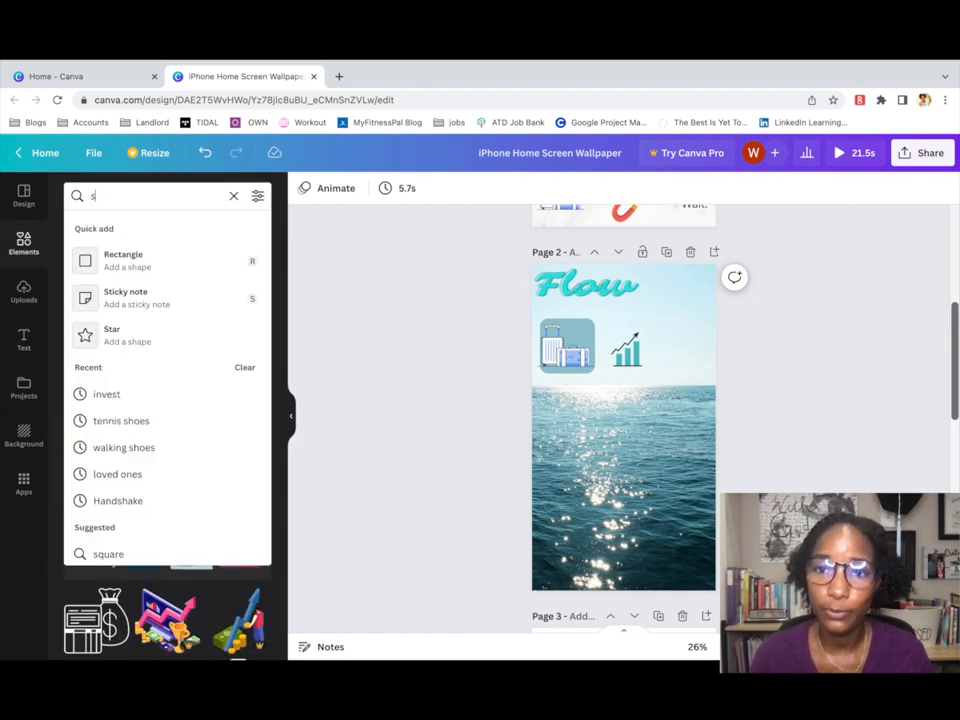
{"action": "left_click", "coordinate": [108, 554]}
{"action": "left_click", "coordinate": [150, 530]}
{"action": "left_click_drag", "start_coordinate": [615, 442], "coordinate": [648, 361]}
{"action": "left_click_drag", "start_coordinate": [627, 347], "coordinate": [633, 357]}
Make the square light grey and resize the chart graphic.
{"action": "left_click", "coordinate": [304, 188]}
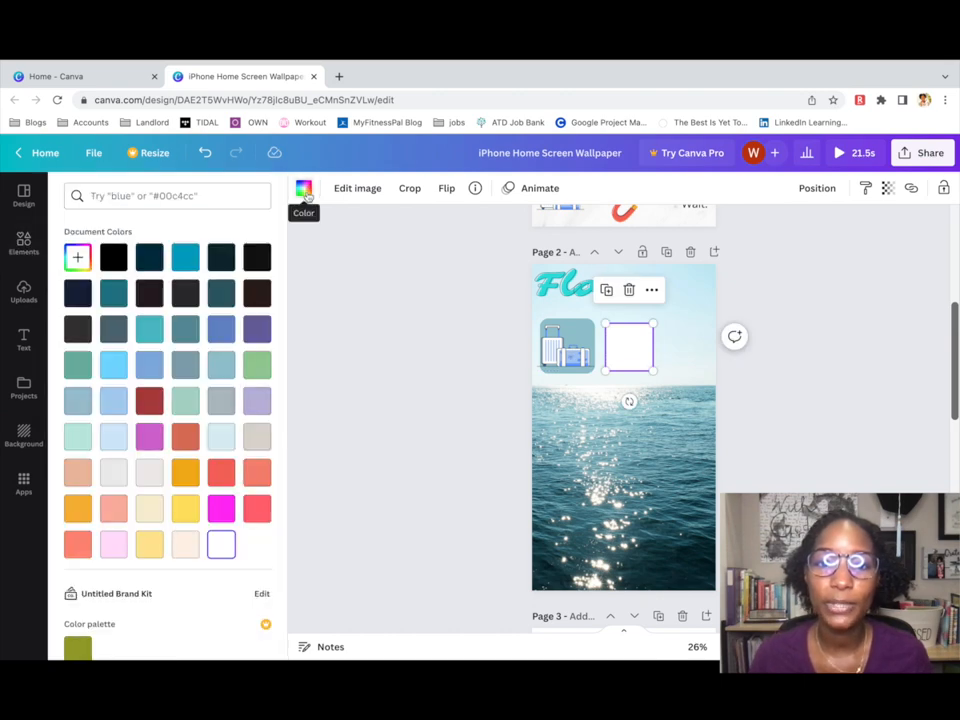
{"action": "left_click", "coordinate": [113, 472]}
{"action": "left_click", "coordinate": [816, 188]}
{"action": "left_click", "coordinate": [742, 469]}
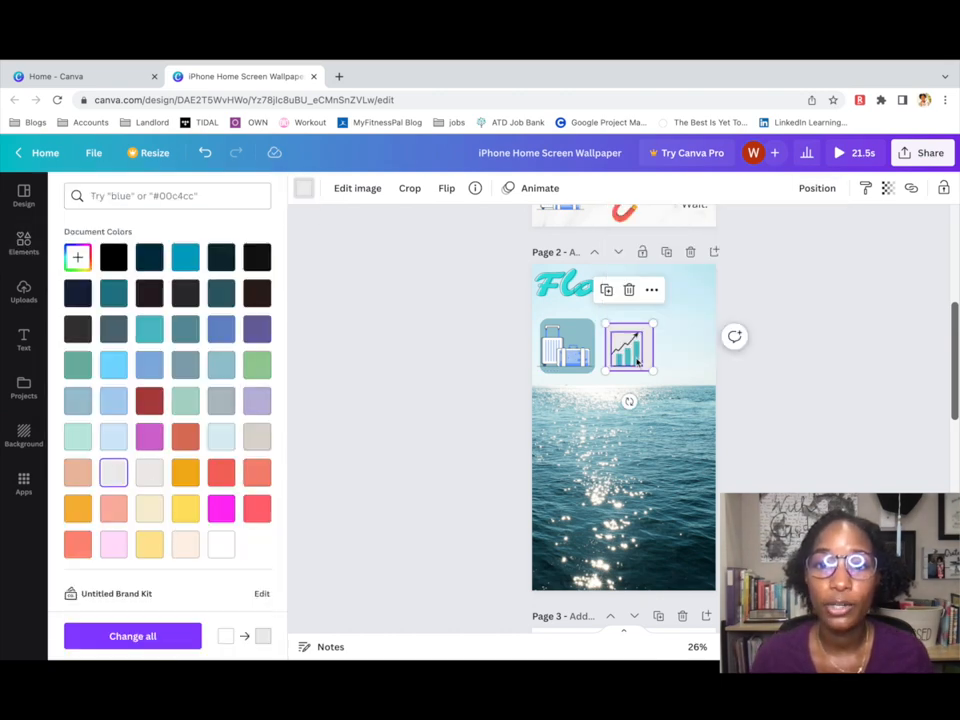
{"action": "double_click", "coordinate": [634, 349]}
{"action": "key", "text": "Escape"}
{"action": "left_click_drag", "start_coordinate": [643, 332], "coordinate": [646, 331]}
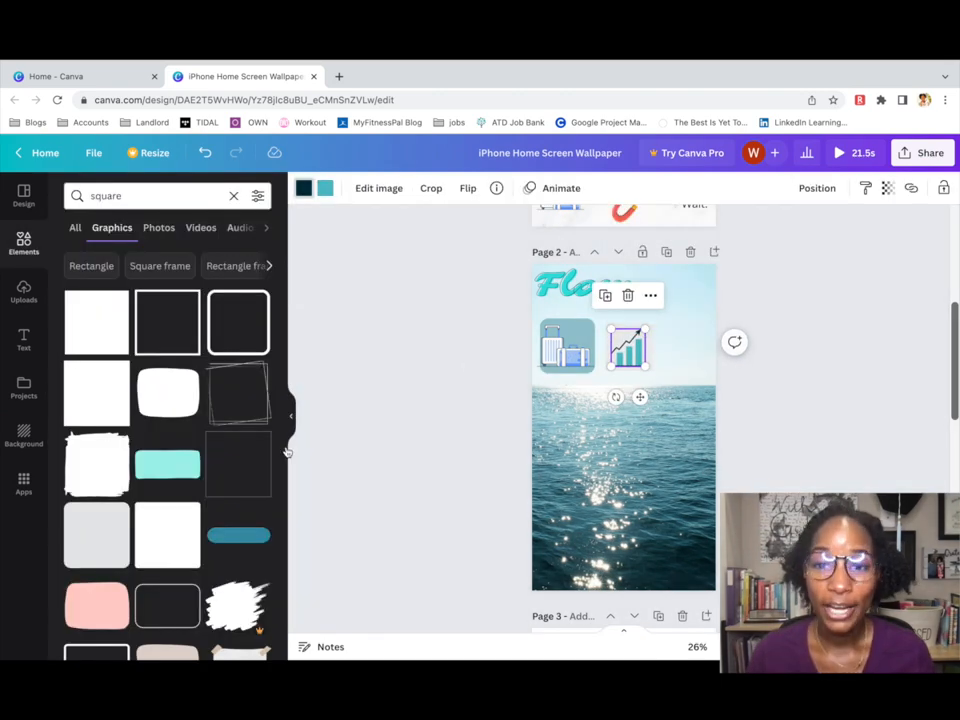
Add another light grey square at upper right and bring the chart in front of it.
{"action": "left_click", "coordinate": [76, 228]}
{"action": "left_click", "coordinate": [82, 330]}
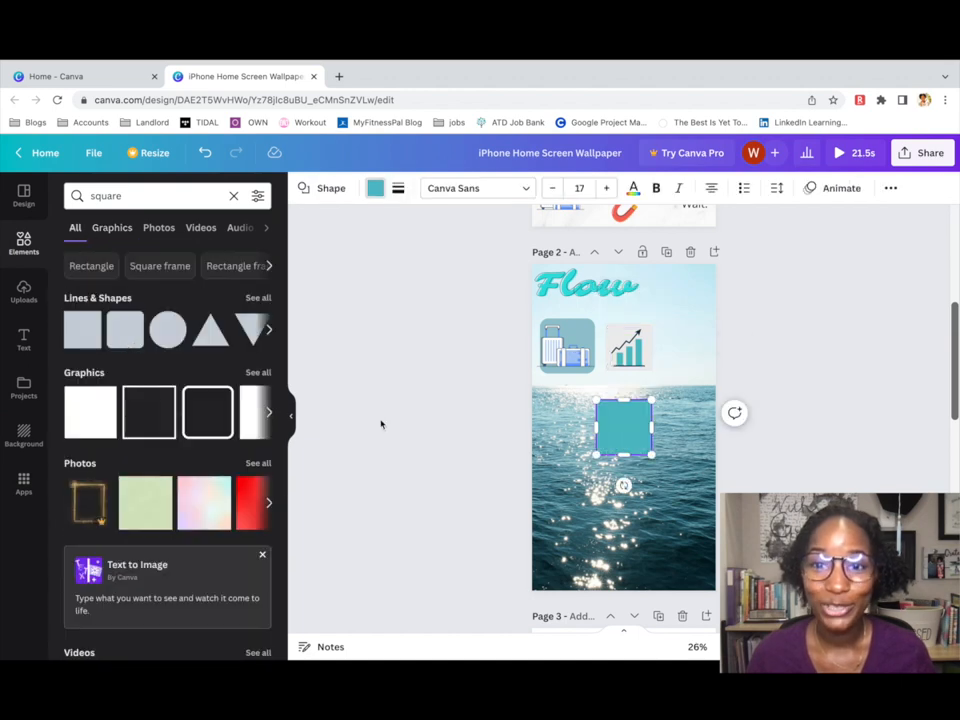
{"action": "left_click", "coordinate": [375, 188]}
{"action": "left_click", "coordinate": [148, 471]}
{"action": "left_click_drag", "start_coordinate": [630, 434], "coordinate": [693, 362]}
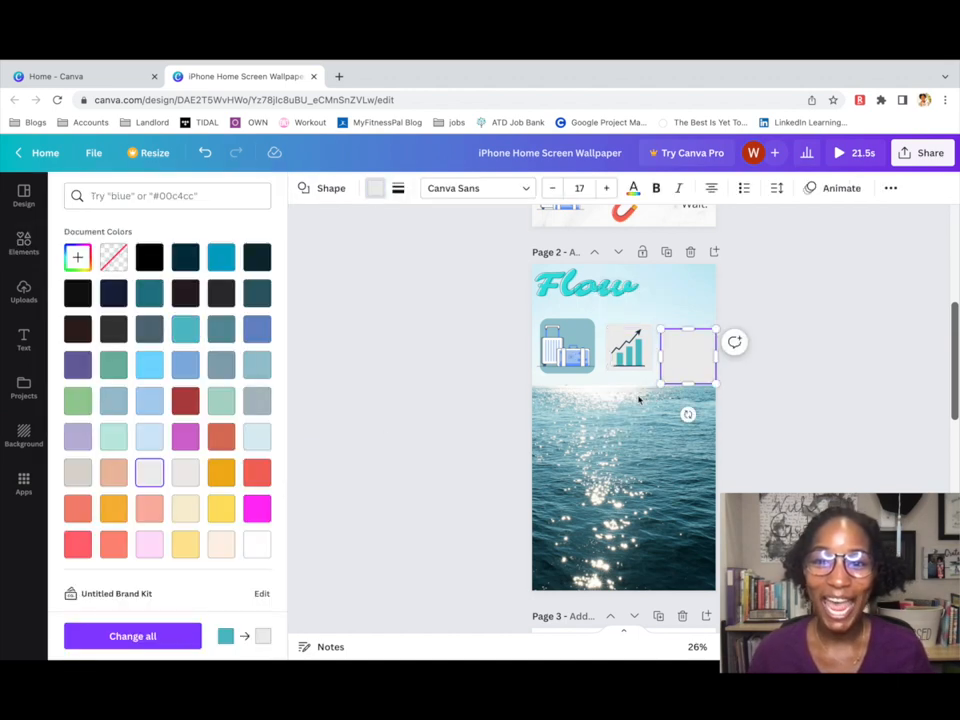
{"action": "left_click", "coordinate": [639, 399]}
{"action": "mouse_move", "coordinate": [620, 342]}
{"action": "left_mouse_down"}
{"action": "mouse_move", "coordinate": [681, 351]}
{"action": "mouse_move", "coordinate": [615, 351]}
{"action": "left_mouse_up"}
{"action": "left_click", "coordinate": [823, 195]}
Delete the leftover grey graphic and set the chart inside the grey square.
{"action": "left_click", "coordinate": [695, 229]}
{"action": "left_click", "coordinate": [623, 362]}
{"action": "key", "text": "Delete"}
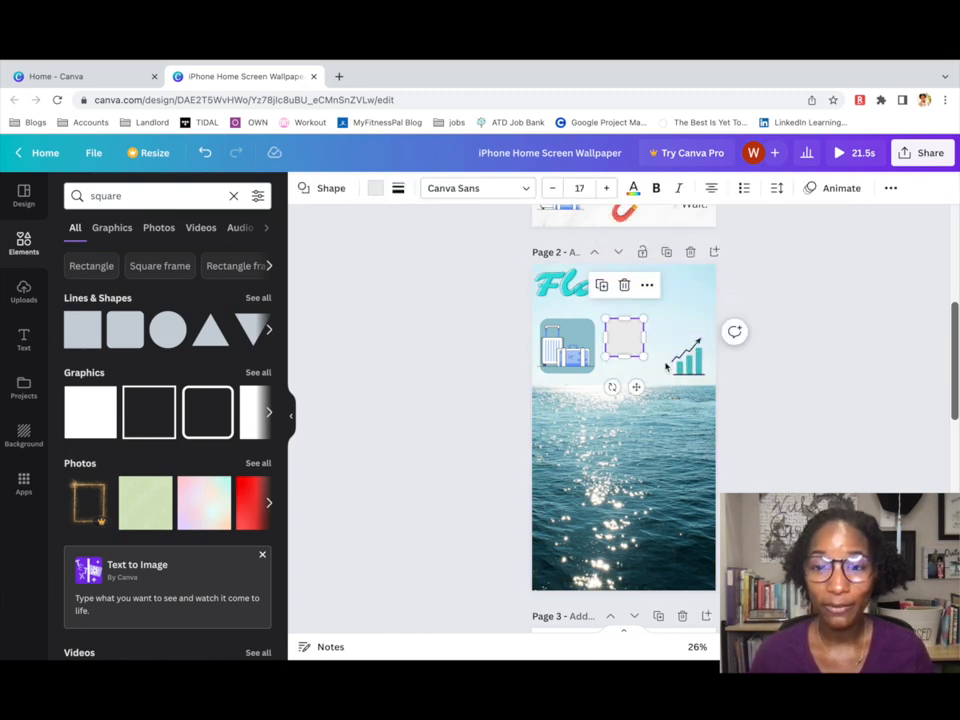
{"action": "left_click_drag", "start_coordinate": [686, 355], "coordinate": [632, 345]}
{"action": "left_click", "coordinate": [665, 352]}
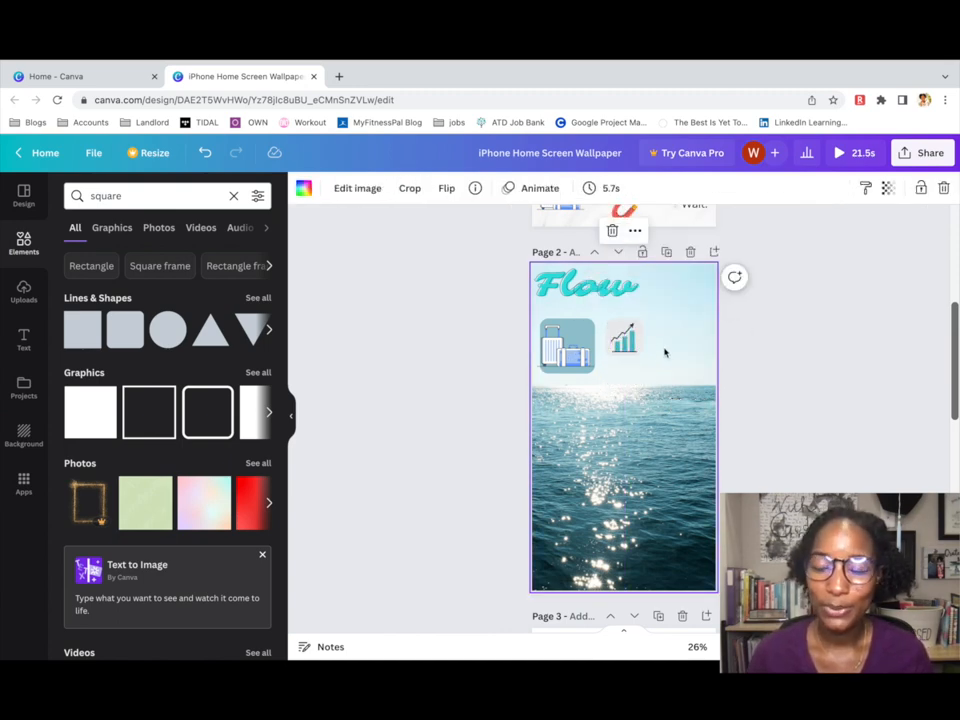
Search 'water bottle' and place the green bottle graphic beside the chart.
{"action": "left_click", "coordinate": [233, 196]}
{"action": "type", "text": "water"}
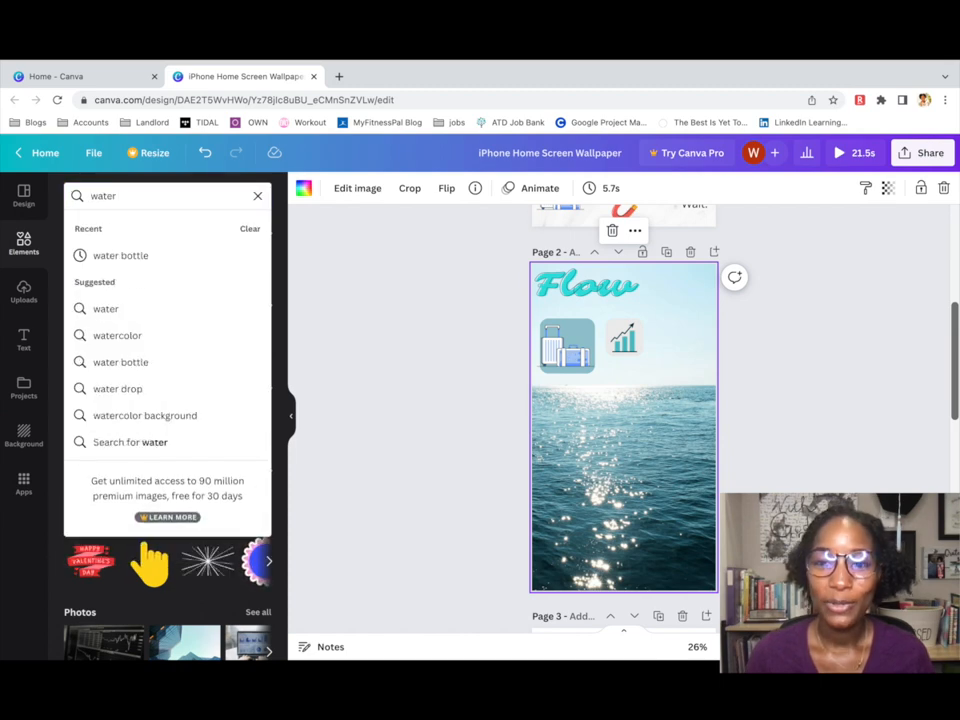
{"action": "type", "text": " bottle"}
{"action": "key", "text": "Return"}
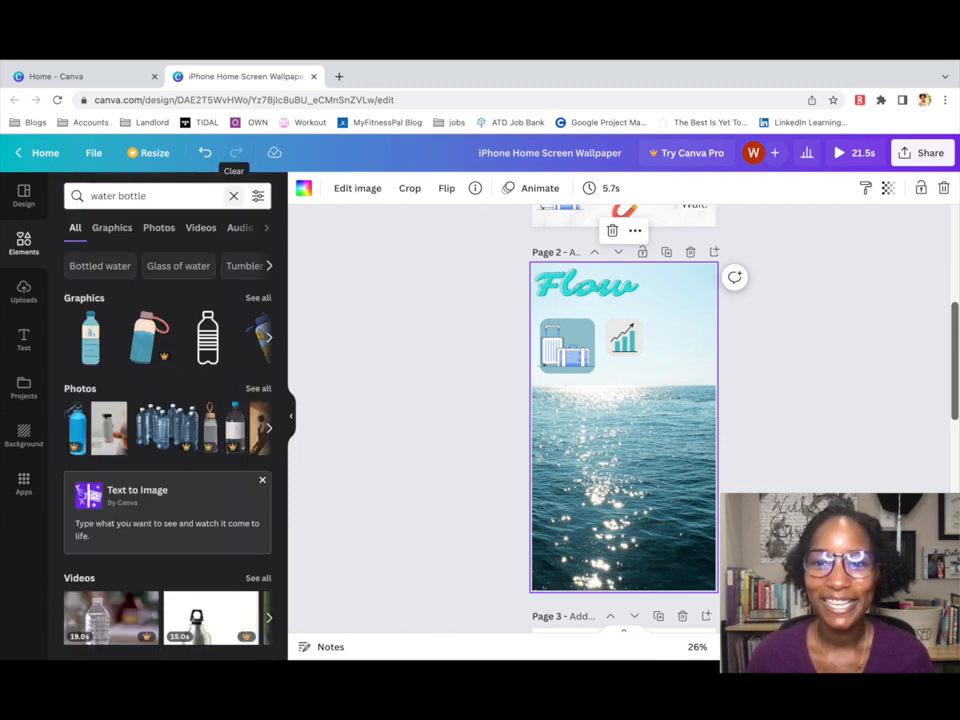
{"action": "left_click", "coordinate": [258, 299]}
{"action": "left_click", "coordinate": [97, 496]}
{"action": "left_click_drag", "start_coordinate": [631, 419], "coordinate": [665, 306]}
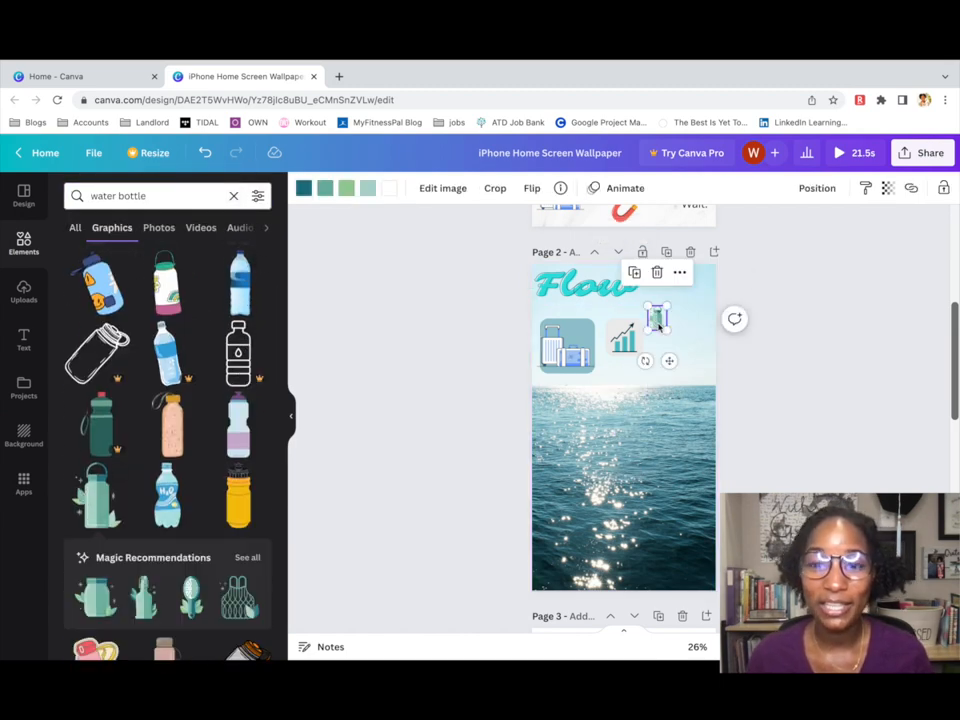
Search 'weight' and place the kettlebell graphic near the bottle.
{"action": "left_click", "coordinate": [233, 196]}
{"action": "type", "text": "weigh"}
{"action": "key", "text": "Return"}
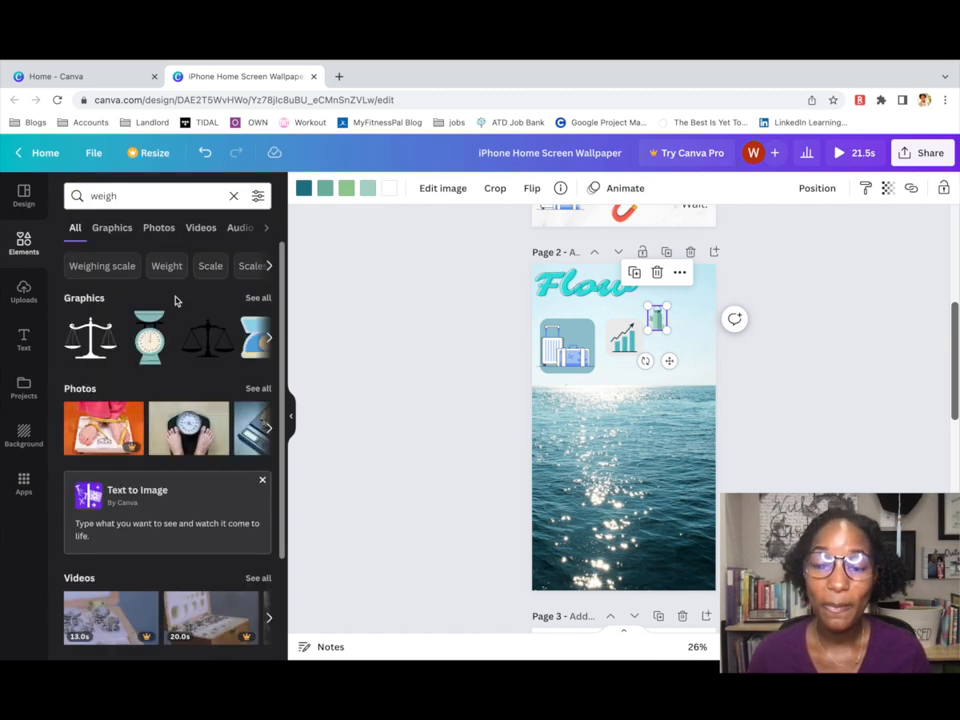
{"action": "type", "text": "t"}
{"action": "key", "text": "Return"}
{"action": "left_click", "coordinate": [257, 301]}
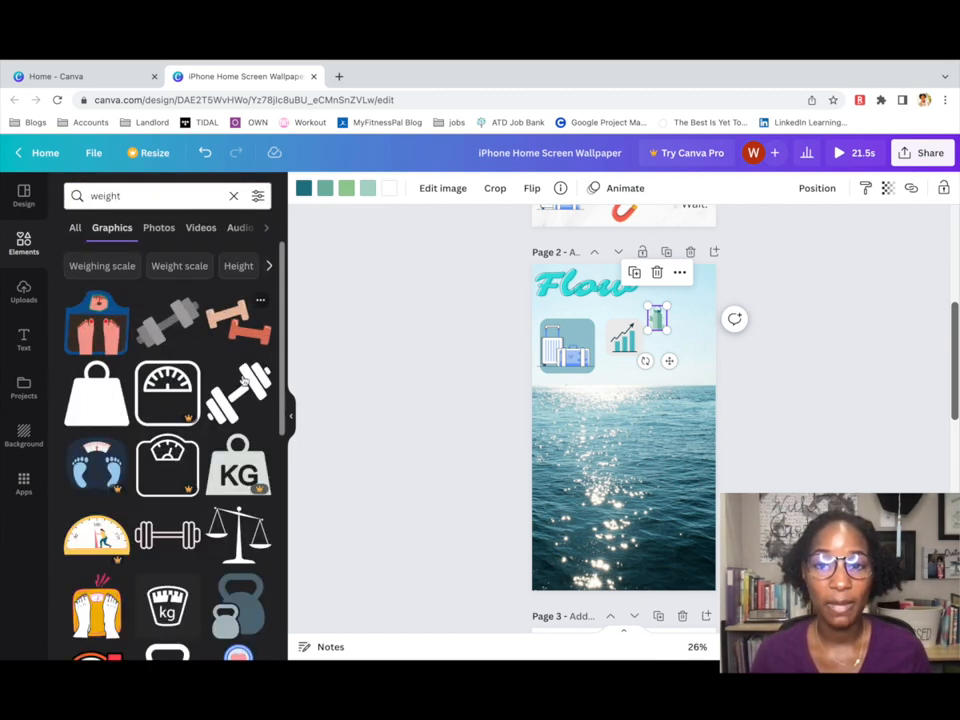
{"action": "scroll", "coordinate": [259, 375], "scroll_direction": "down", "scroll_amount": 1}
{"action": "left_click", "coordinate": [256, 495]}
{"action": "left_click_drag", "start_coordinate": [636, 467], "coordinate": [688, 282]}
Reposition the Flow title beside the kettlebell.
{"action": "left_click", "coordinate": [685, 315]}
{"action": "left_click", "coordinate": [659, 288]}
{"action": "left_click", "coordinate": [685, 315]}
{"action": "left_click", "coordinate": [657, 283]}
{"action": "left_click_drag", "start_coordinate": [586, 293], "coordinate": [597, 286]}
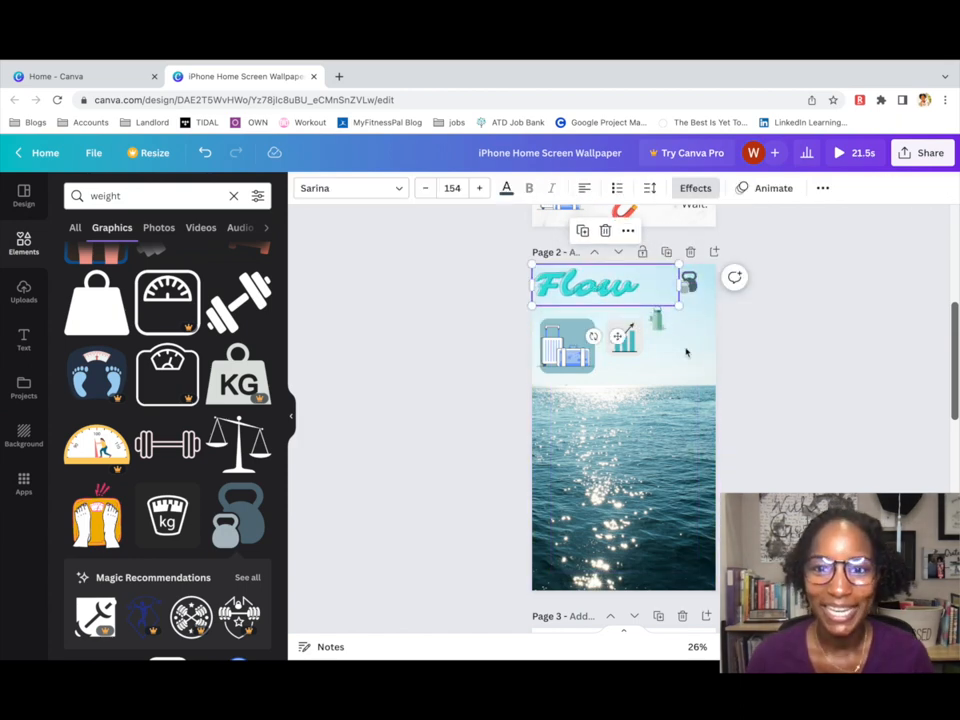
Search Elements for 'tennis shoes' and browse the shoe graphics.
{"action": "left_click", "coordinate": [150, 196]}
{"action": "type", "text": "tennis"}
{"action": "key", "text": "Return"}
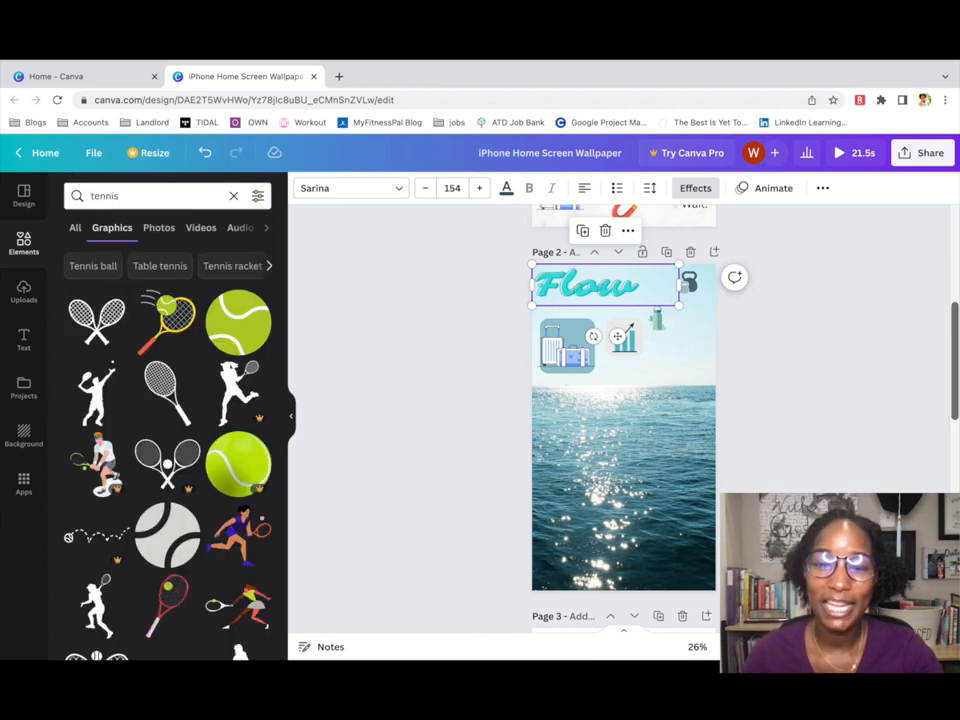
{"action": "type", "text": "s"}
{"action": "left_click", "coordinate": [119, 335]}
{"action": "scroll", "coordinate": [170, 380], "scroll_direction": "down", "scroll_amount": 5}
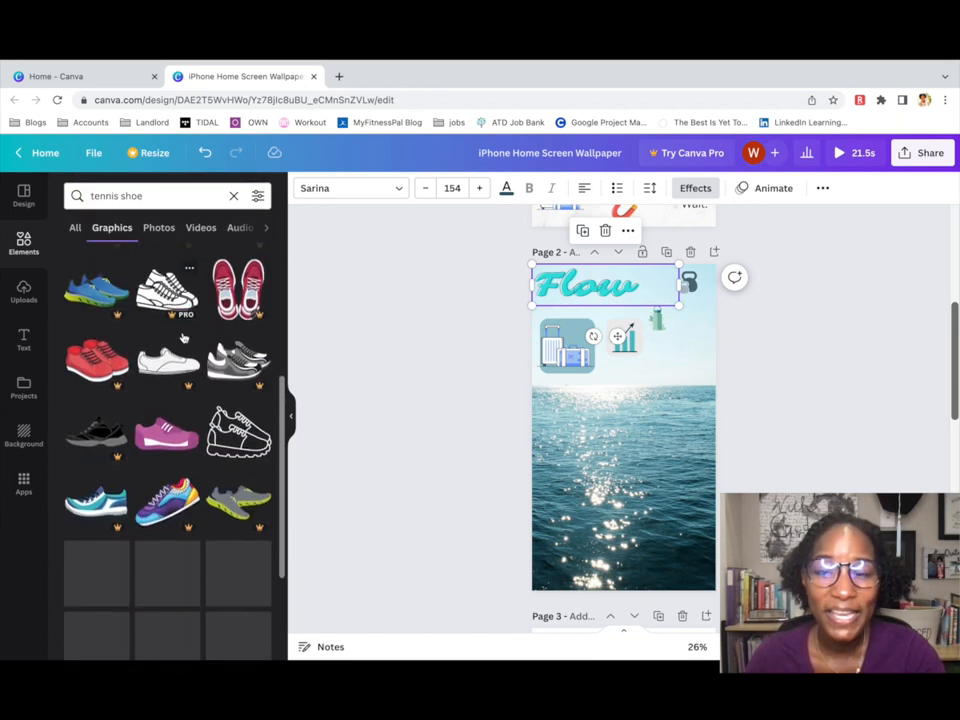
{"action": "scroll", "coordinate": [210, 418], "scroll_direction": "down", "scroll_amount": 10}
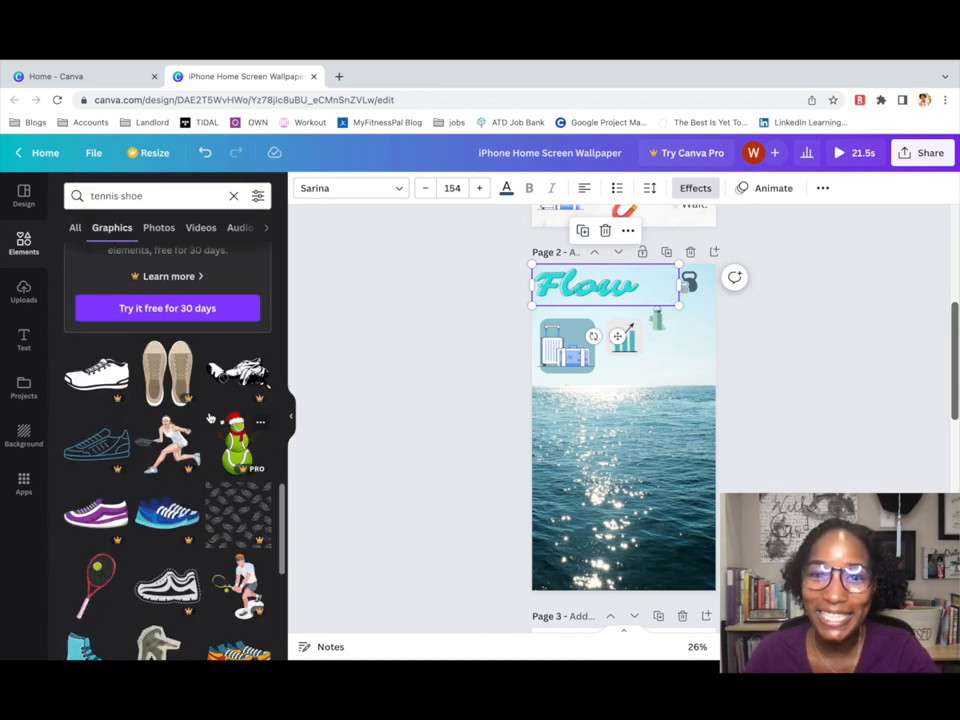
{"action": "scroll", "coordinate": [210, 418], "scroll_direction": "down", "scroll_amount": 10}
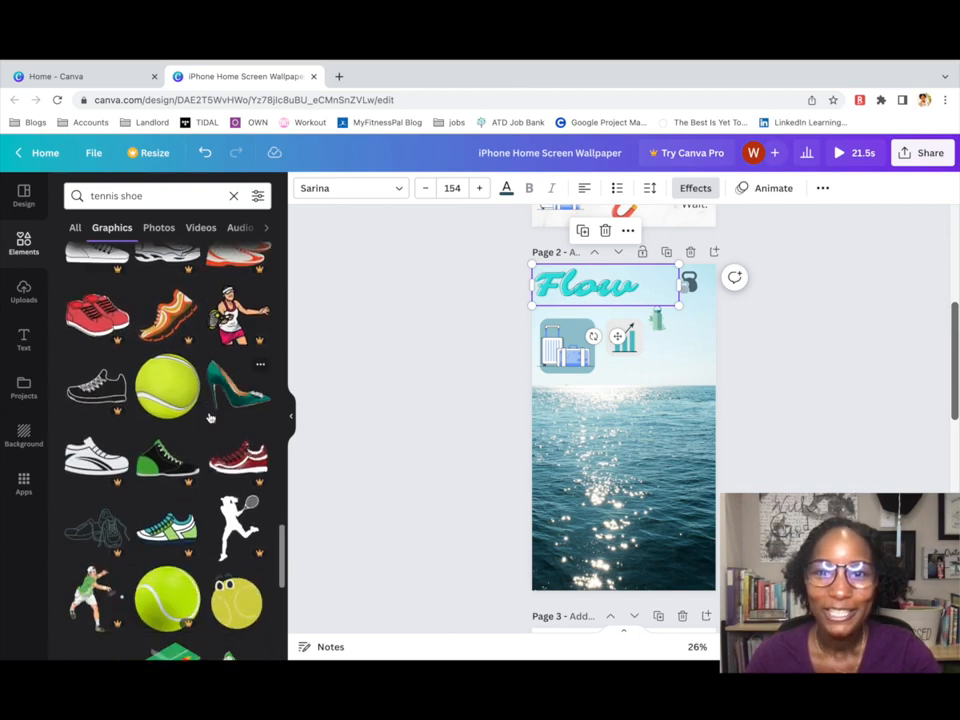
{"action": "scroll", "coordinate": [210, 418], "scroll_direction": "down", "scroll_amount": 5}
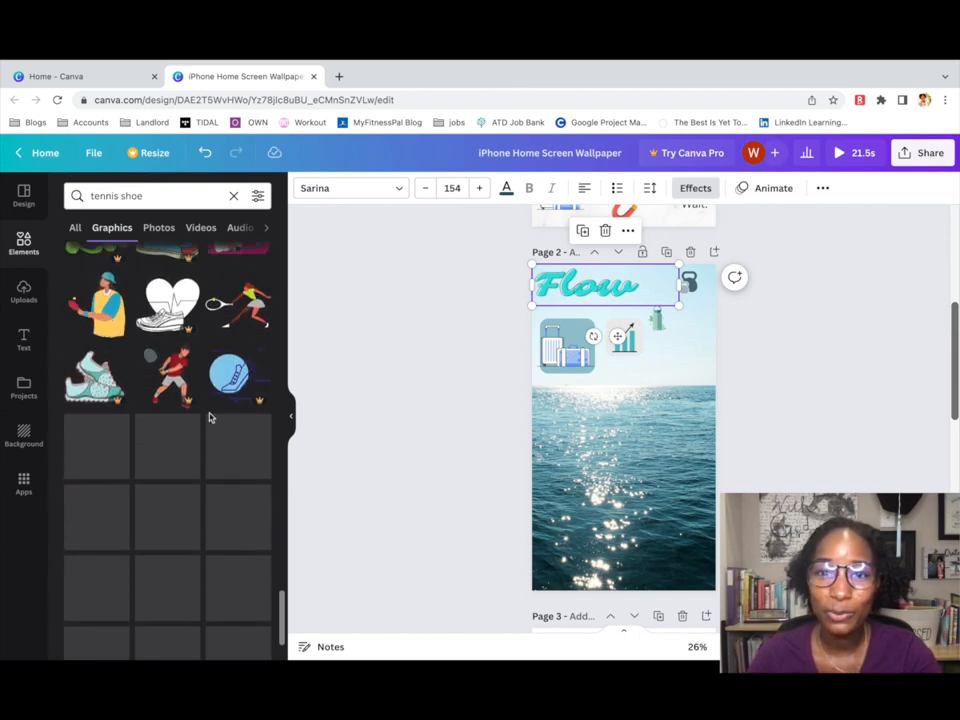
{"action": "scroll", "coordinate": [210, 418], "scroll_direction": "down", "scroll_amount": 8}
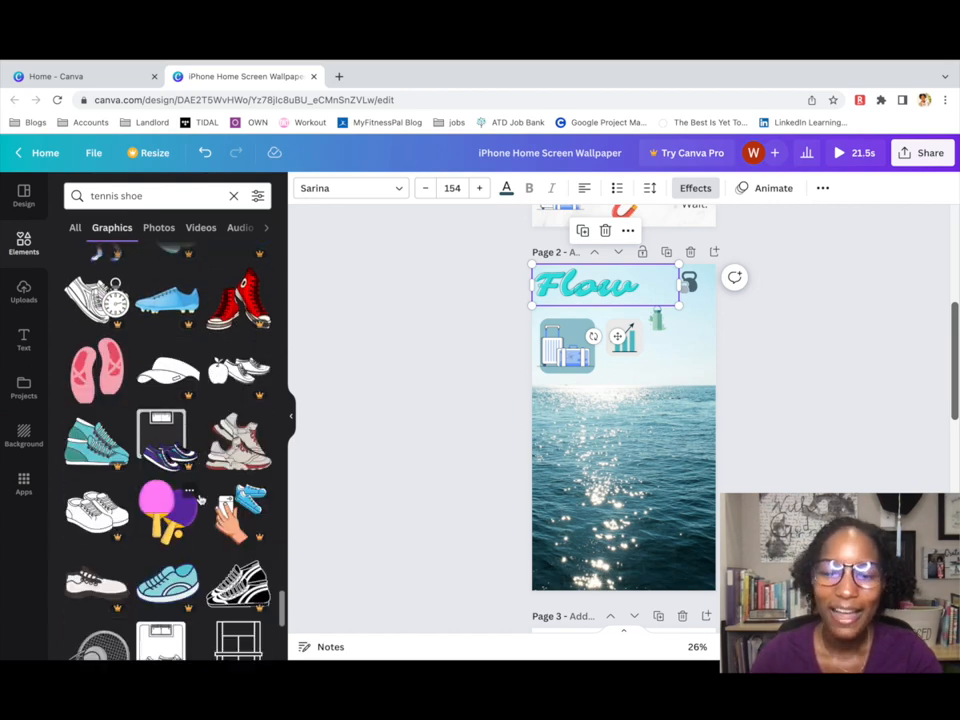
Add a sneaker graphic below the bottle and shift the kettlebell above the bottle.
{"action": "left_click", "coordinate": [238, 442]}
{"action": "left_click_drag", "start_coordinate": [635, 467], "coordinate": [668, 385]}
{"action": "left_click_drag", "start_coordinate": [688, 283], "coordinate": [656, 283]}
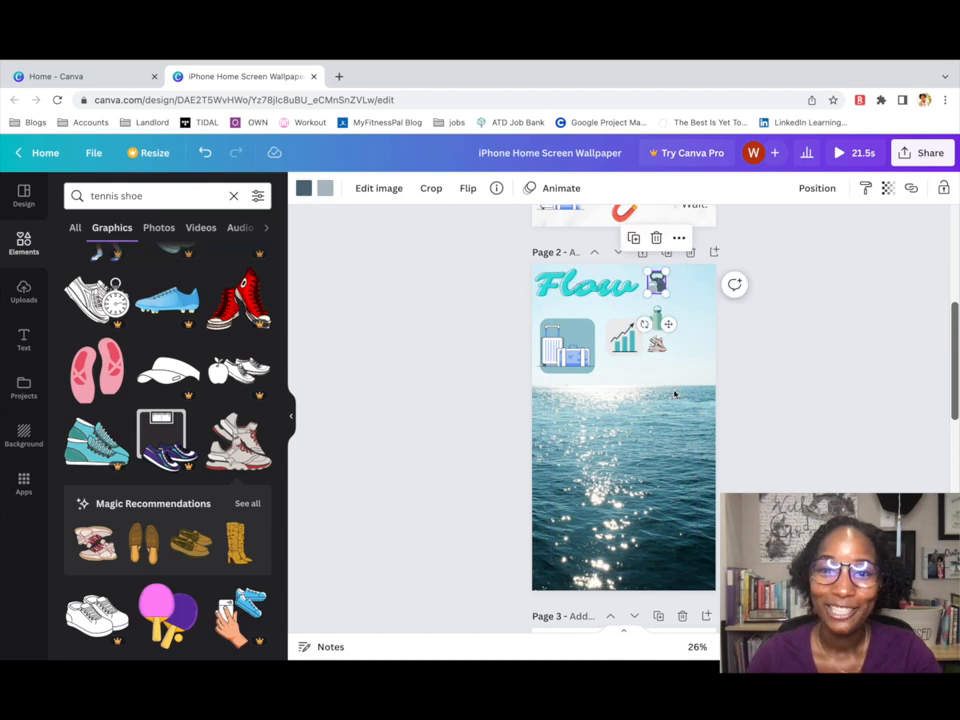
{"action": "triple_click", "coordinate": [180, 196]}
Search Canva Elements for 'meditate', then refine the search to 'black girl meditating'.
{"action": "type", "text": "meditate"}
{"action": "key", "text": "Return"}
{"action": "scroll", "coordinate": [148, 432], "scroll_direction": "down", "scroll_amount": 10}
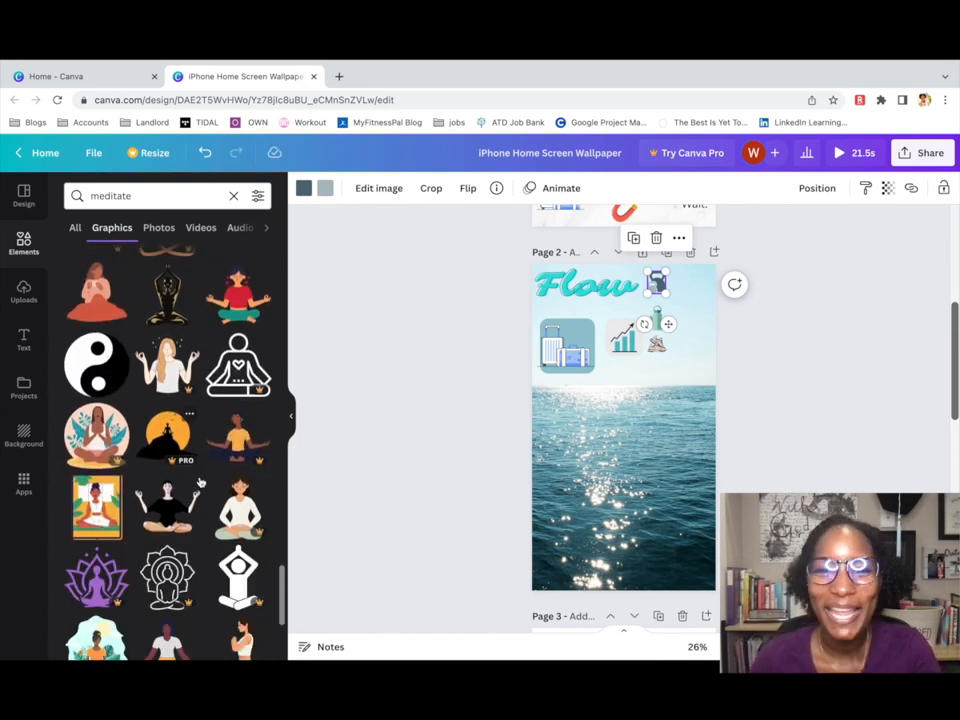
{"action": "scroll", "coordinate": [200, 483], "scroll_direction": "down", "scroll_amount": 3}
{"action": "left_click", "coordinate": [91, 197]}
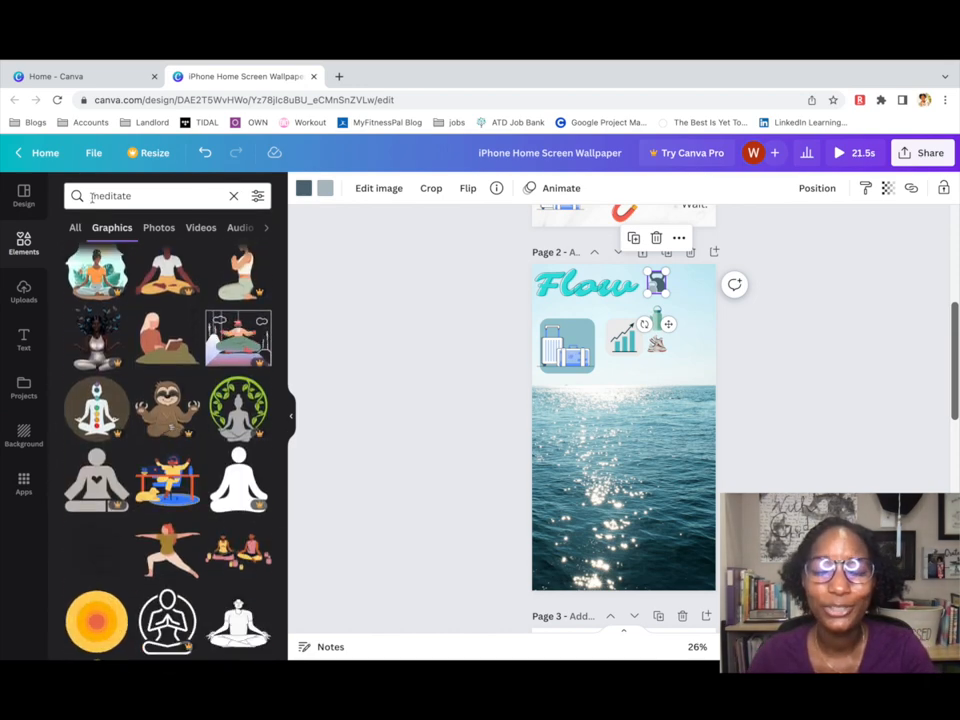
{"action": "type", "text": "black girl"}
{"action": "key", "text": "Return"}
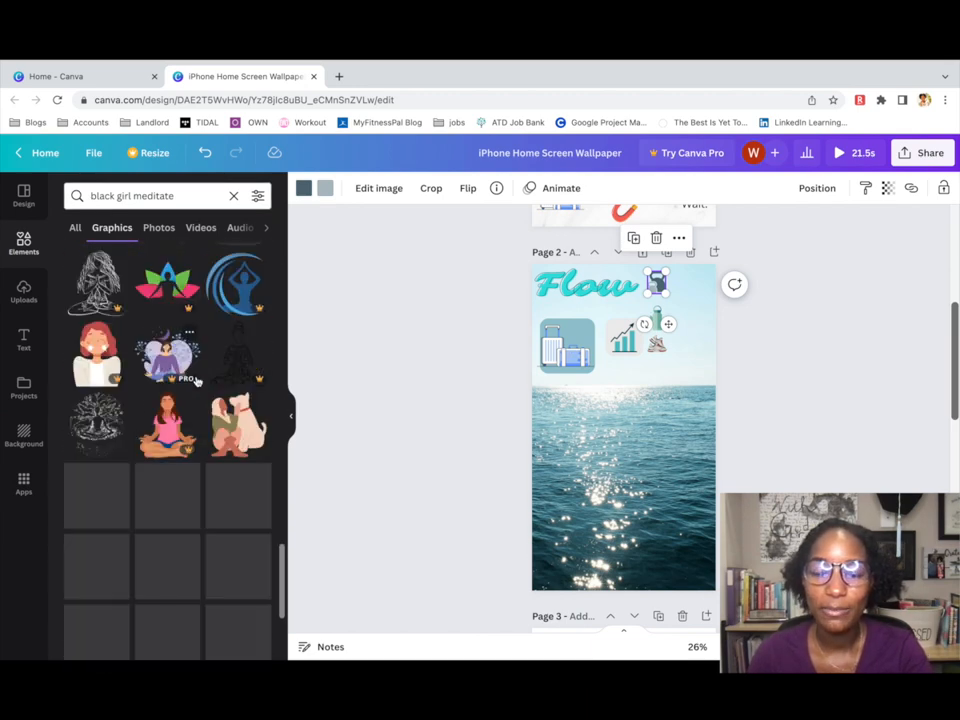
{"action": "left_click", "coordinate": [159, 194]}
{"action": "type", "text": "editating"}
{"action": "key", "text": "Return"}
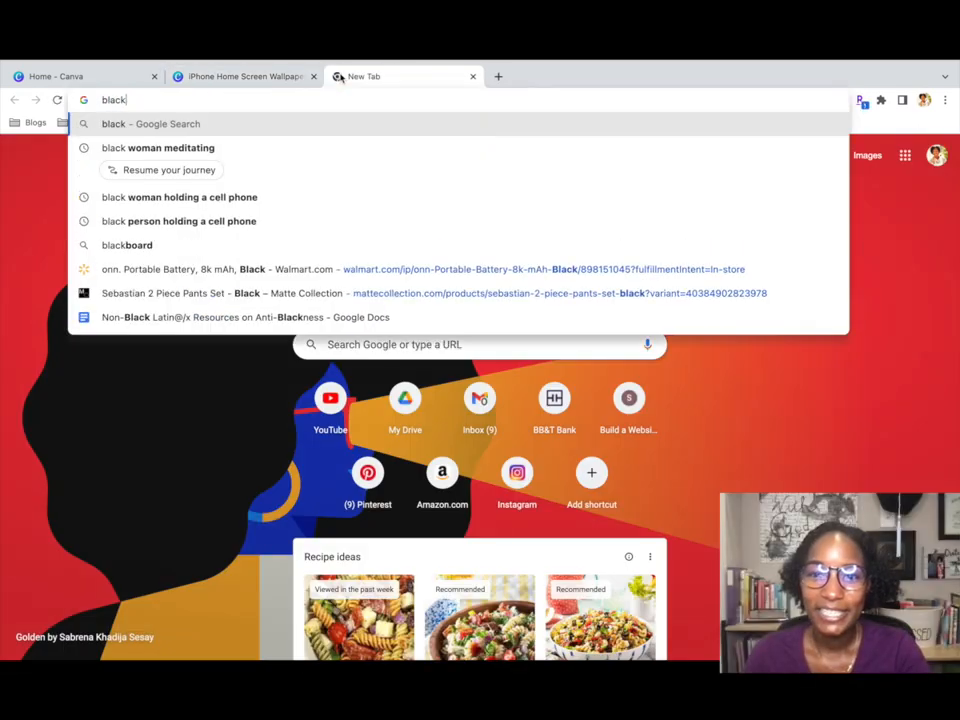
Search Google Images for 'black girl meditating cartoon', then drop 'cartoon' and search again.
{"action": "type", "text": "girl medita"}
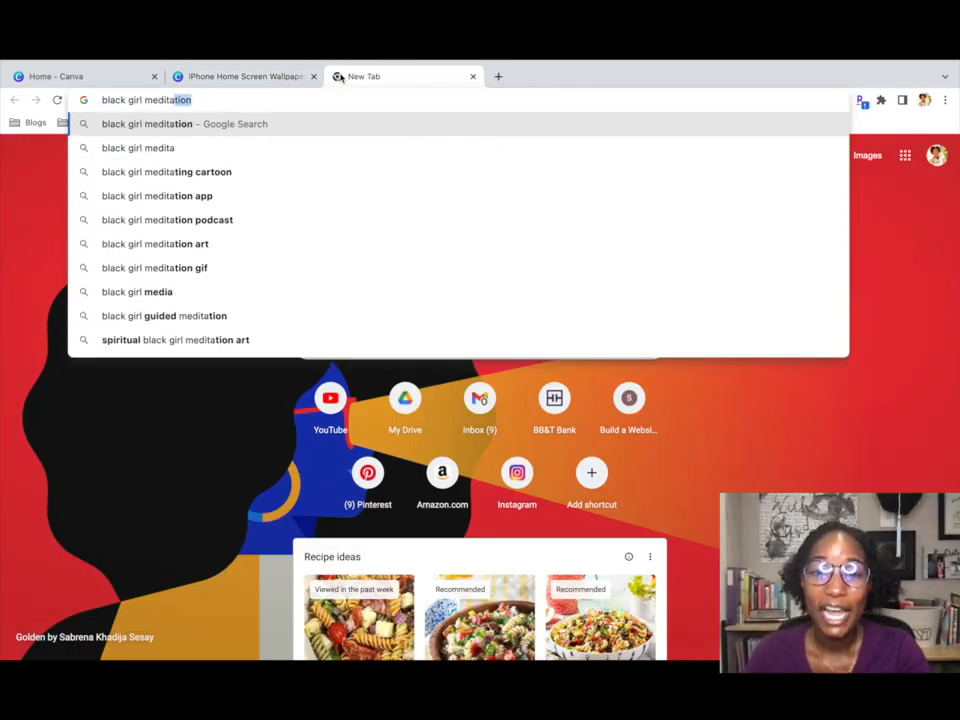
{"action": "type", "text": "ting"}
{"action": "key", "text": "Down"}
{"action": "key", "text": "Return"}
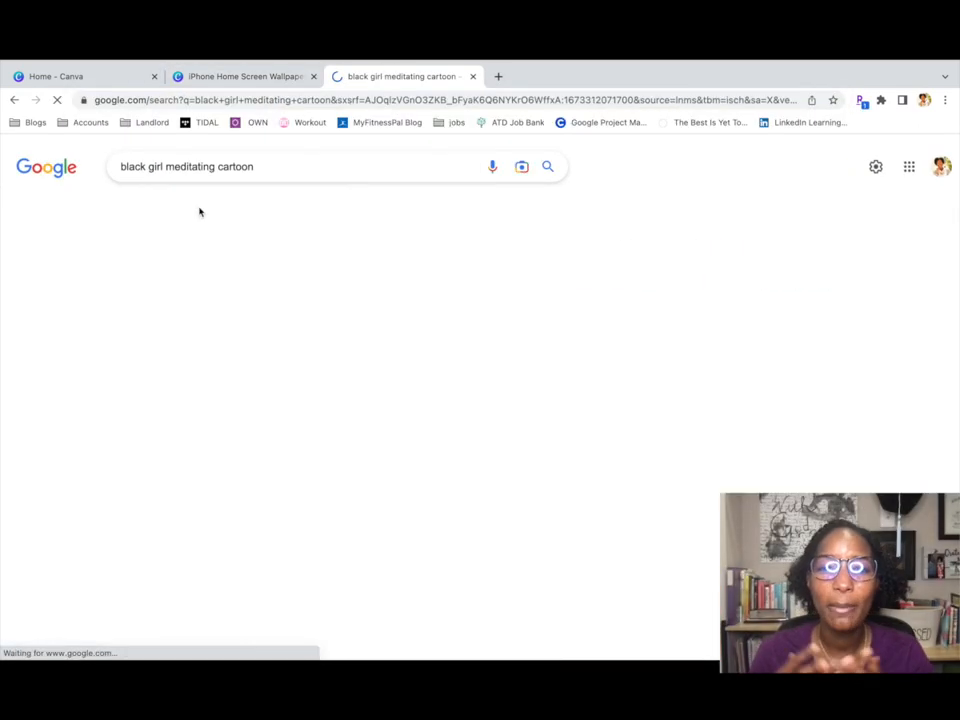
{"action": "scroll", "coordinate": [344, 258], "scroll_direction": "down", "scroll_amount": 6}
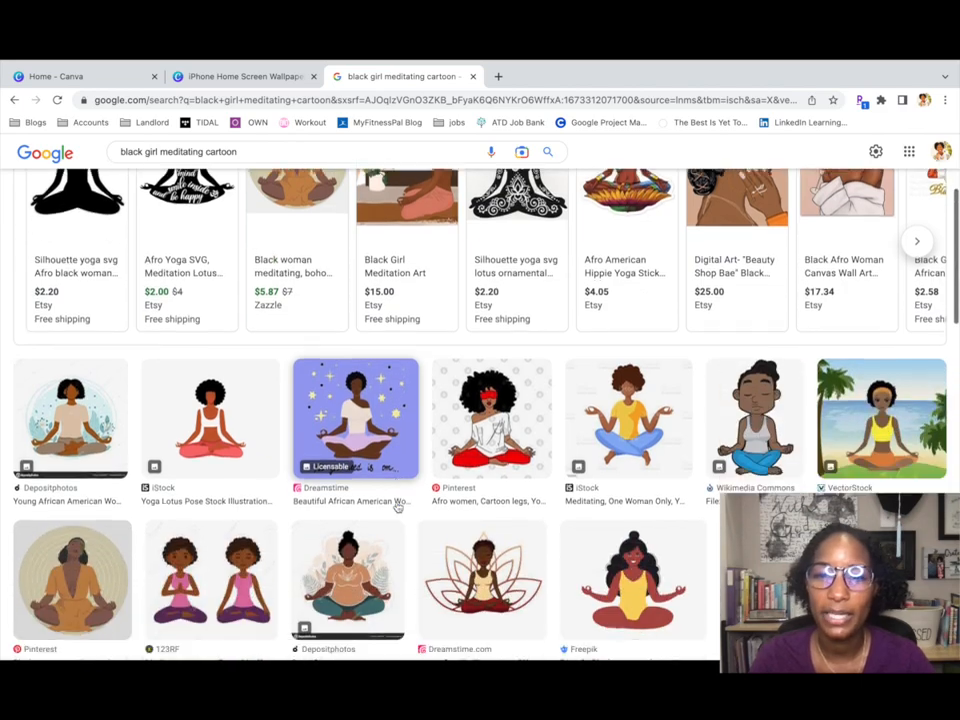
{"action": "scroll", "coordinate": [397, 509], "scroll_direction": "down", "scroll_amount": 10}
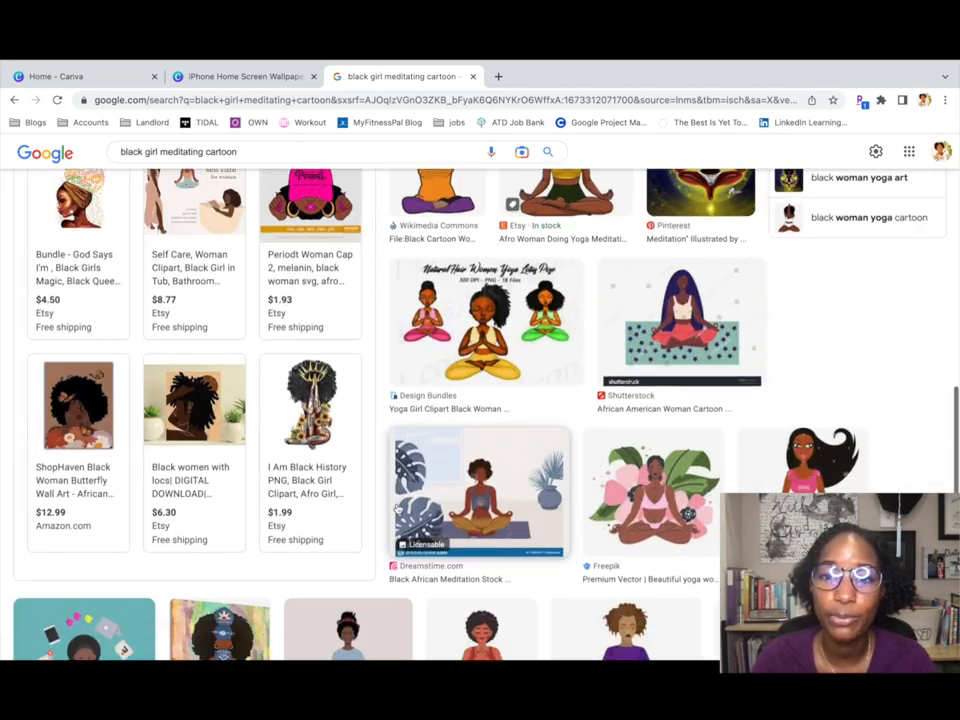
{"action": "scroll", "coordinate": [397, 510], "scroll_direction": "down", "scroll_amount": 4}
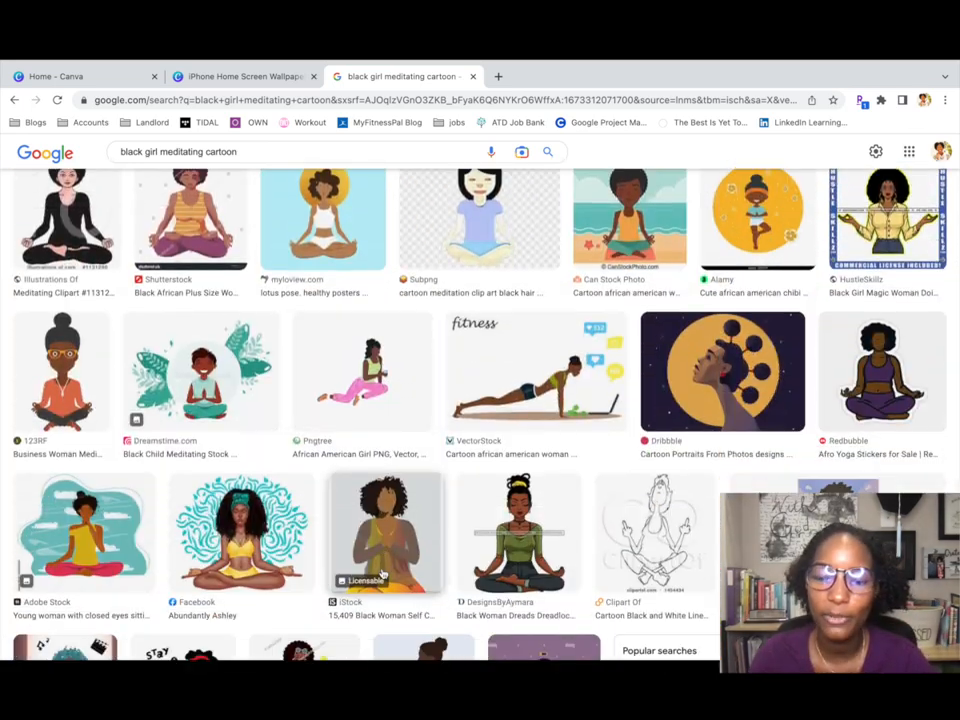
{"action": "scroll", "coordinate": [382, 573], "scroll_direction": "down", "scroll_amount": 1}
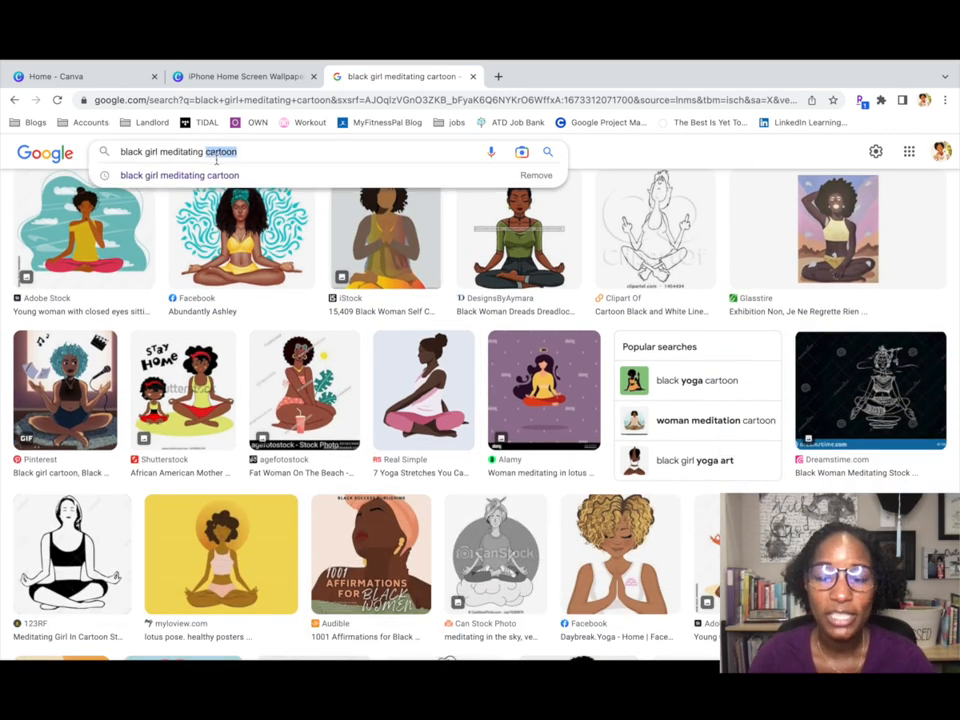
{"action": "key", "text": "BackSpace"}
{"action": "key", "text": "Return"}
{"action": "scroll", "coordinate": [503, 372], "scroll_direction": "down", "scroll_amount": 4}
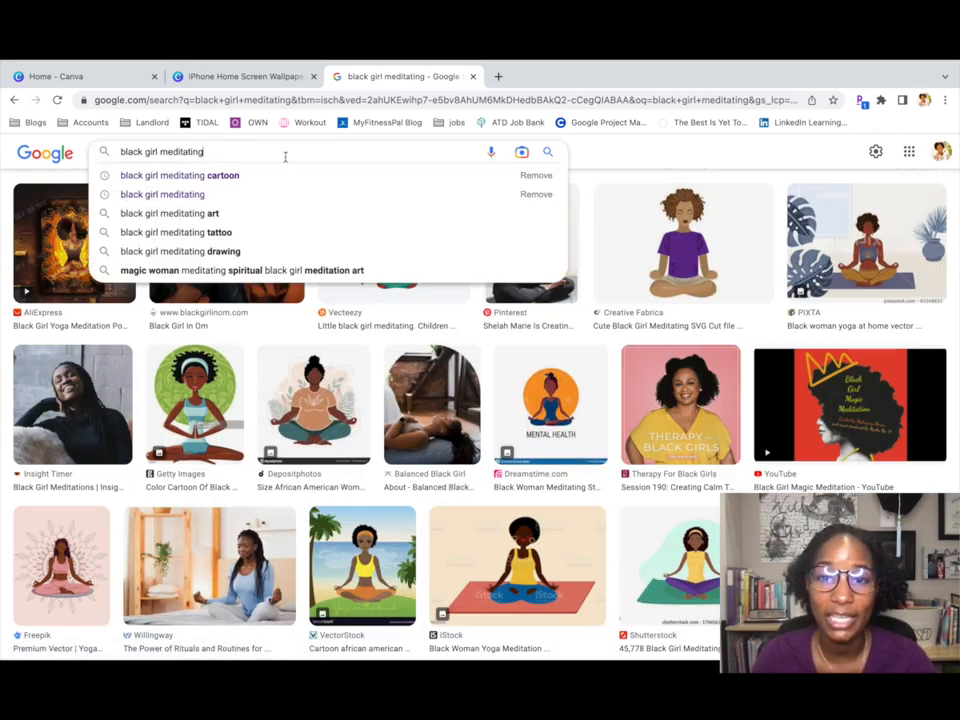
Open a meditation art result's Amazon ad in a new tab, then return to Canva.
{"action": "left_click", "coordinate": [214, 270]}
{"action": "scroll", "coordinate": [450, 553], "scroll_direction": "down", "scroll_amount": 5}
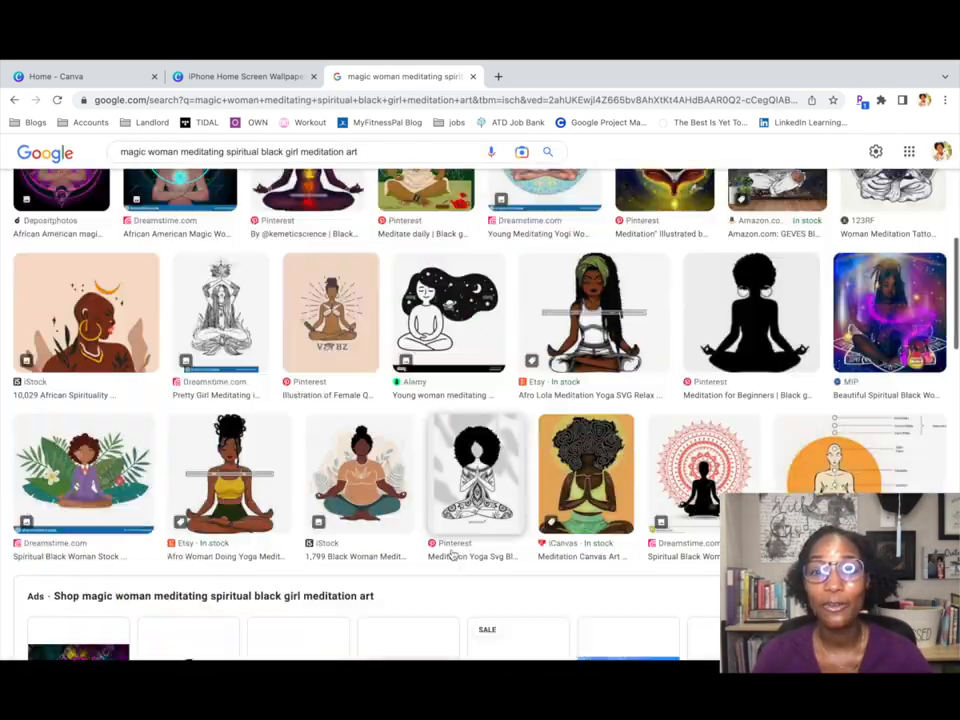
{"action": "scroll", "coordinate": [452, 556], "scroll_direction": "down", "scroll_amount": 15}
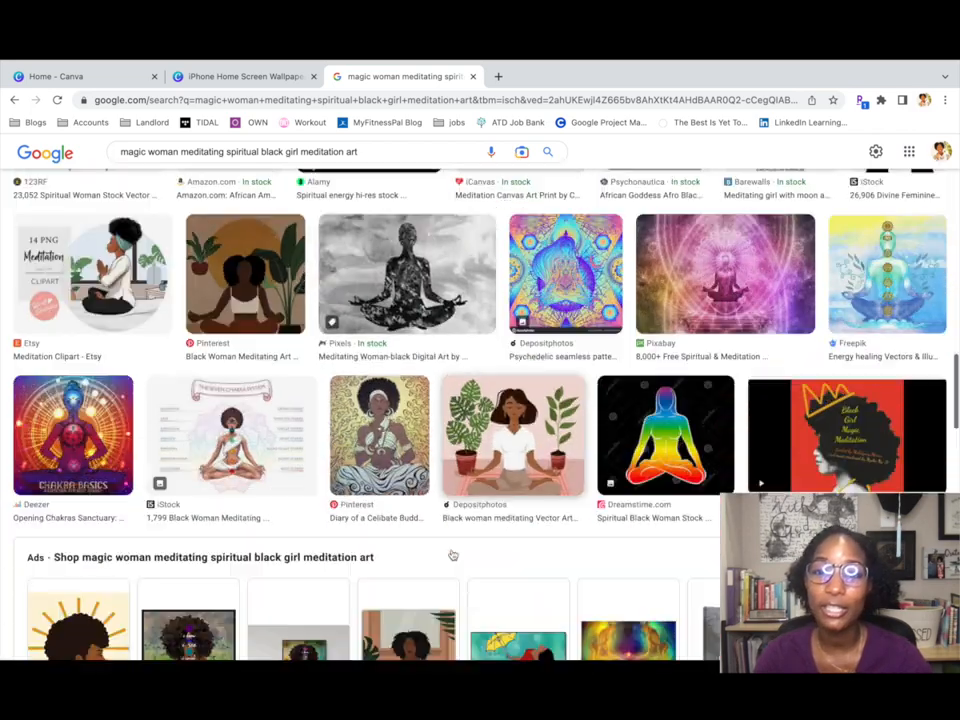
{"action": "scroll", "coordinate": [452, 555], "scroll_direction": "down", "scroll_amount": 3}
{"action": "right_click", "coordinate": [418, 476]}
{"action": "left_click", "coordinate": [384, 457]}
{"action": "left_click", "coordinate": [455, 430]}
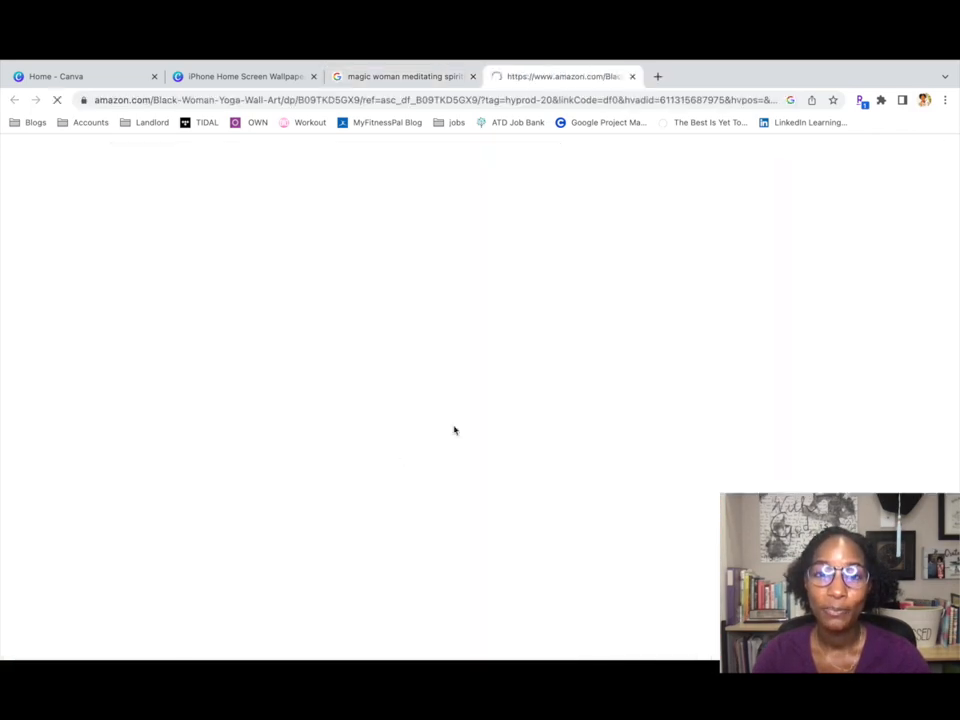
{"action": "left_click", "coordinate": [232, 74]}
Paste the meditating woman image onto page 2 and shrink it into the upper right.
{"action": "left_click", "coordinate": [697, 367]}
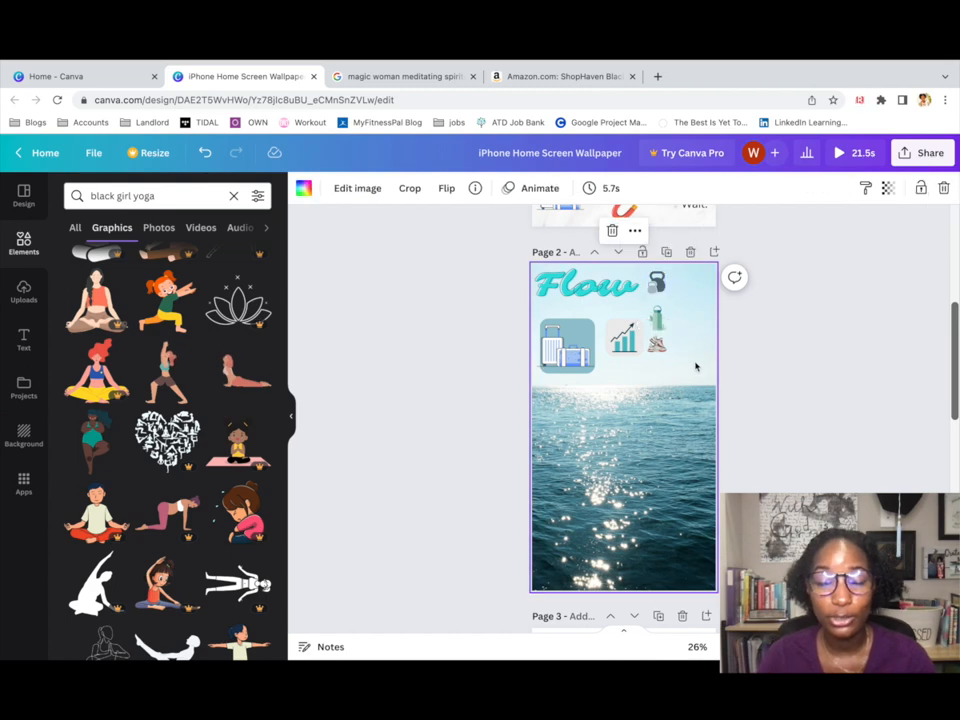
{"action": "key", "text": "ctrl+v"}
{"action": "left_click_drag", "start_coordinate": [574, 354], "coordinate": [691, 357]}
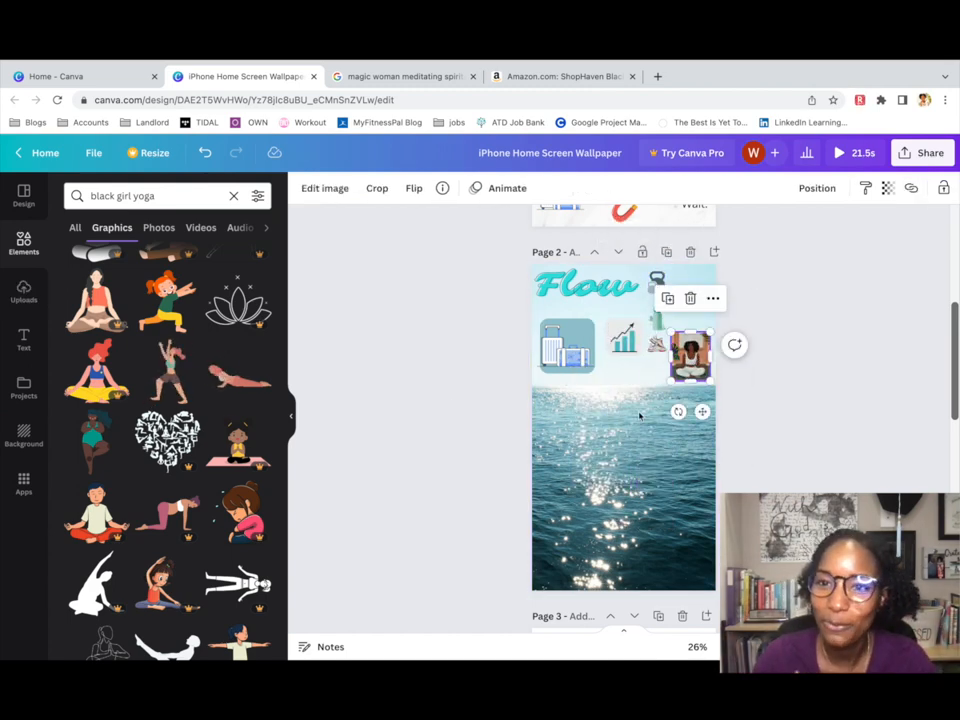
Add the uploaded More Than Enough banner to page 2, then enlarge and crop it.
{"action": "left_click", "coordinate": [30, 197]}
{"action": "left_click", "coordinate": [25, 292]}
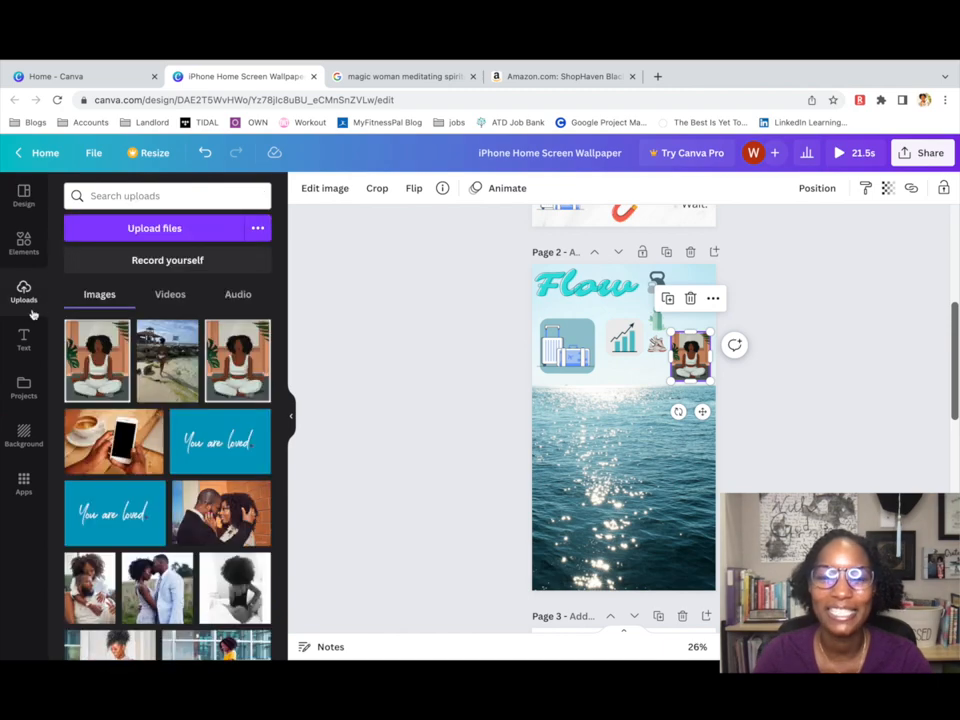
{"action": "scroll", "coordinate": [114, 462], "scroll_direction": "down", "scroll_amount": 5}
{"action": "scroll", "coordinate": [114, 462], "scroll_direction": "down", "scroll_amount": 10}
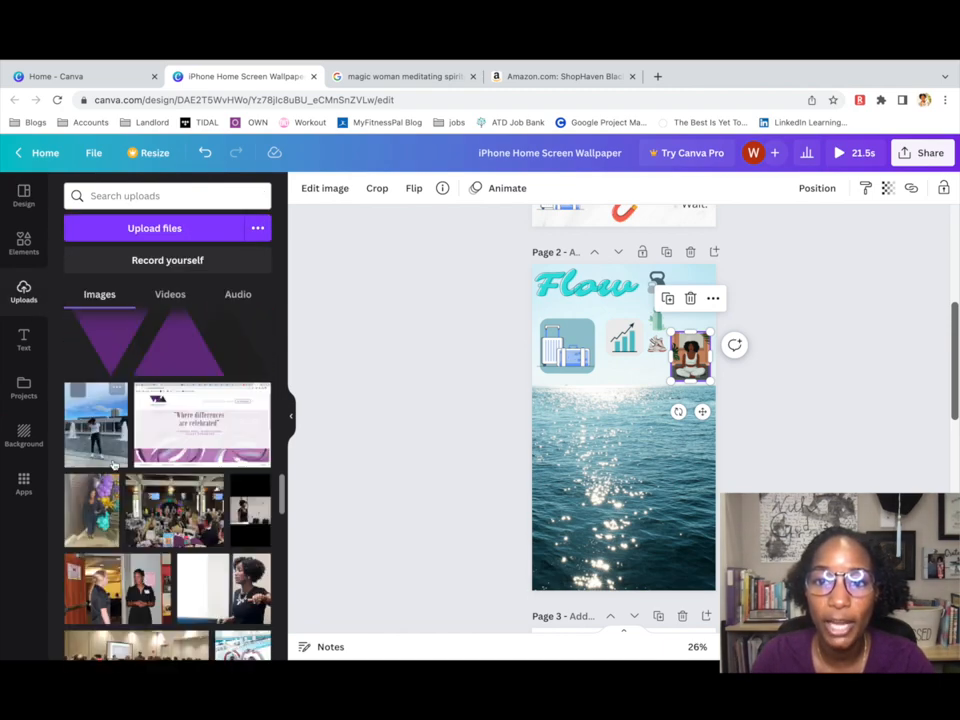
{"action": "left_click", "coordinate": [167, 480]}
{"action": "left_click_drag", "start_coordinate": [650, 438], "coordinate": [699, 465]}
{"action": "left_click_drag", "start_coordinate": [601, 453], "coordinate": [555, 462]}
{"action": "left_click_drag", "start_coordinate": [630, 421], "coordinate": [629, 436]}
{"action": "left_click_drag", "start_coordinate": [557, 453], "coordinate": [607, 455]}
{"action": "left_click_drag", "start_coordinate": [655, 466], "coordinate": [611, 401]}
{"action": "left_click", "coordinate": [622, 440]}
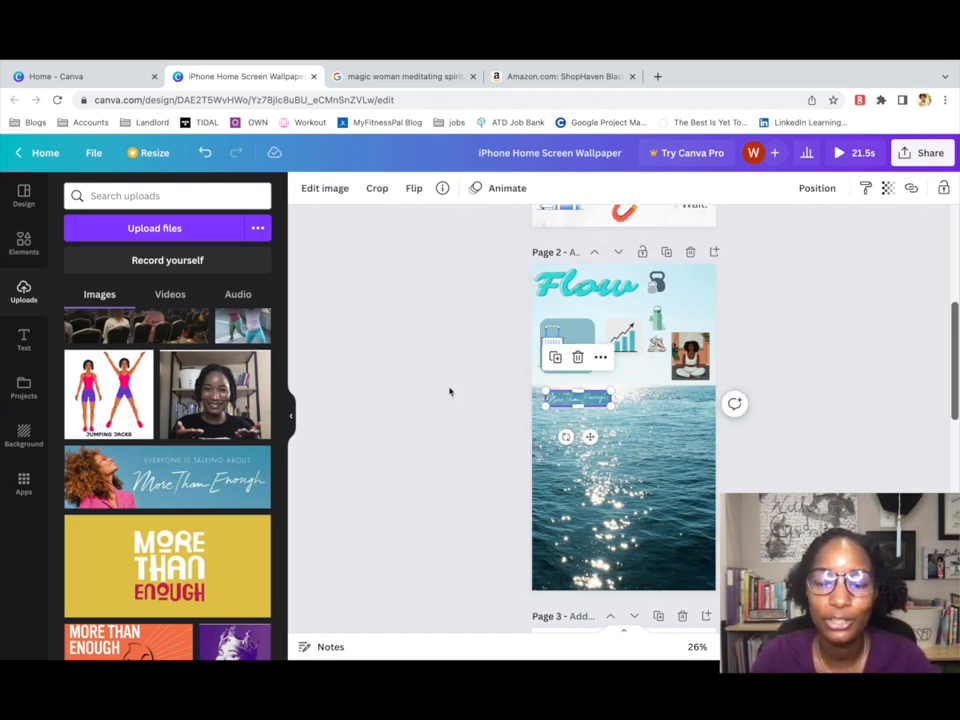
{"action": "scroll", "coordinate": [220, 518], "scroll_direction": "down", "scroll_amount": 10}
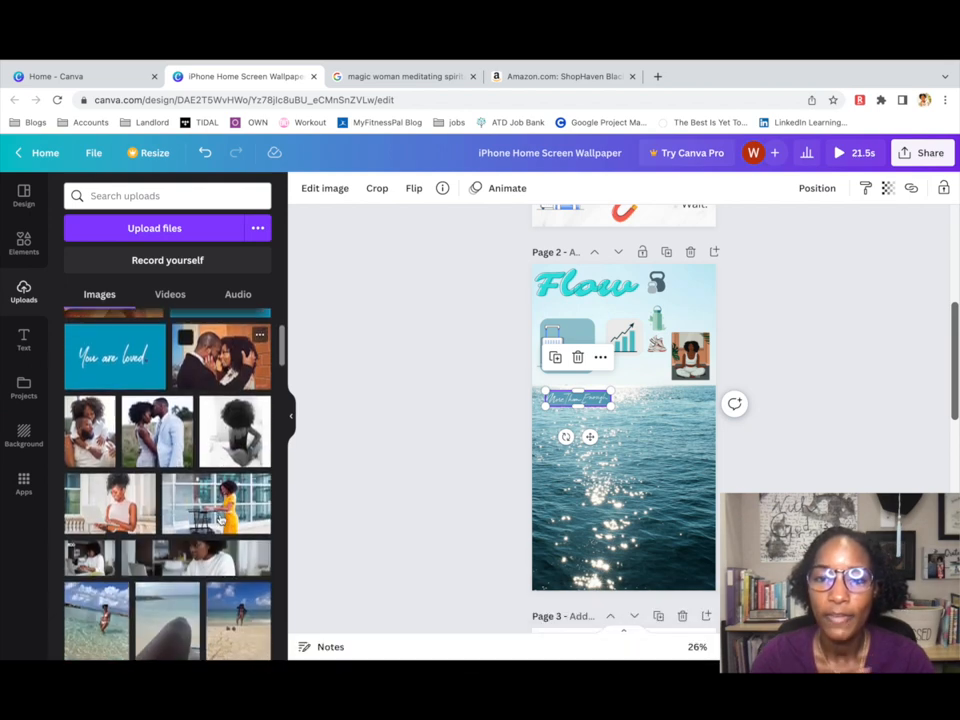
{"action": "scroll", "coordinate": [220, 518], "scroll_direction": "down", "scroll_amount": 3}
Add the beach photo and shrink it into the top-right corner beside Flow.
{"action": "left_click", "coordinate": [255, 479]}
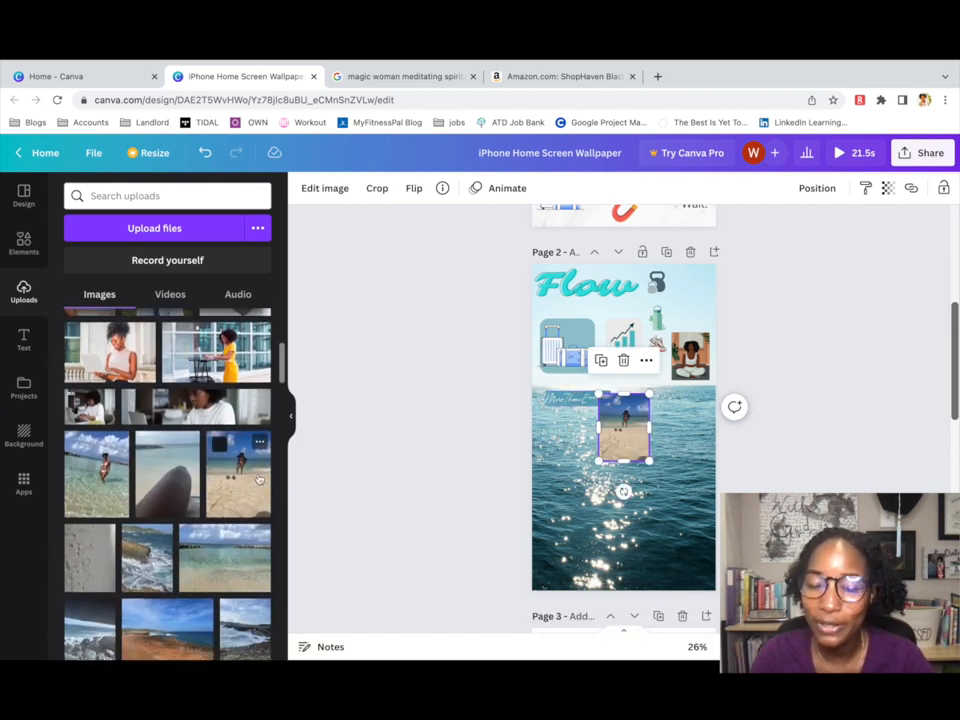
{"action": "left_click_drag", "start_coordinate": [622, 441], "coordinate": [688, 312]}
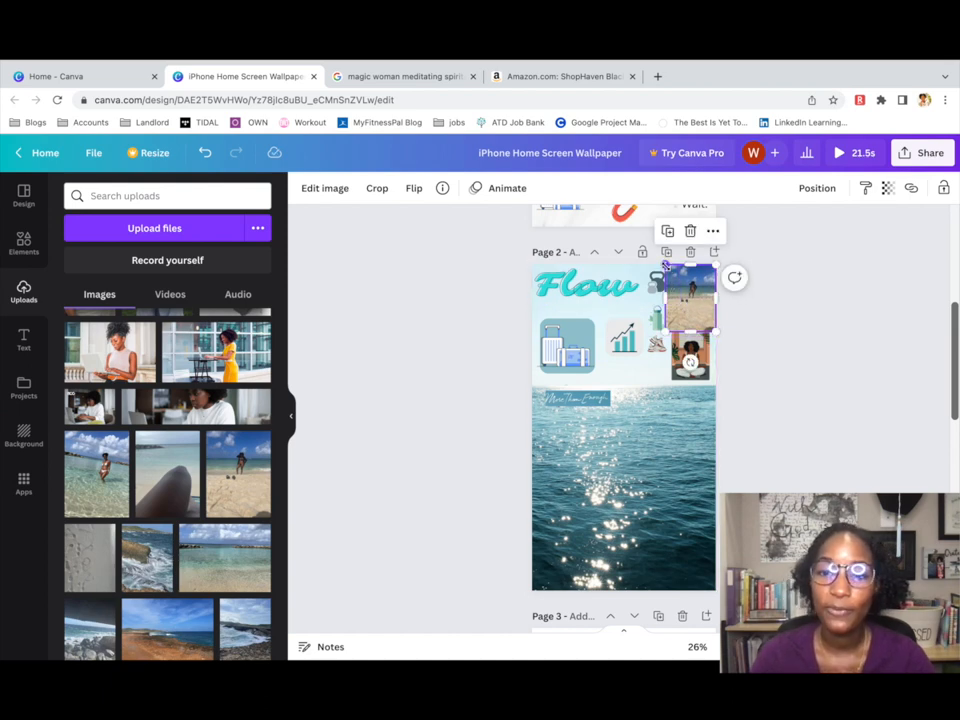
{"action": "left_click_drag", "start_coordinate": [667, 267], "coordinate": [684, 293]}
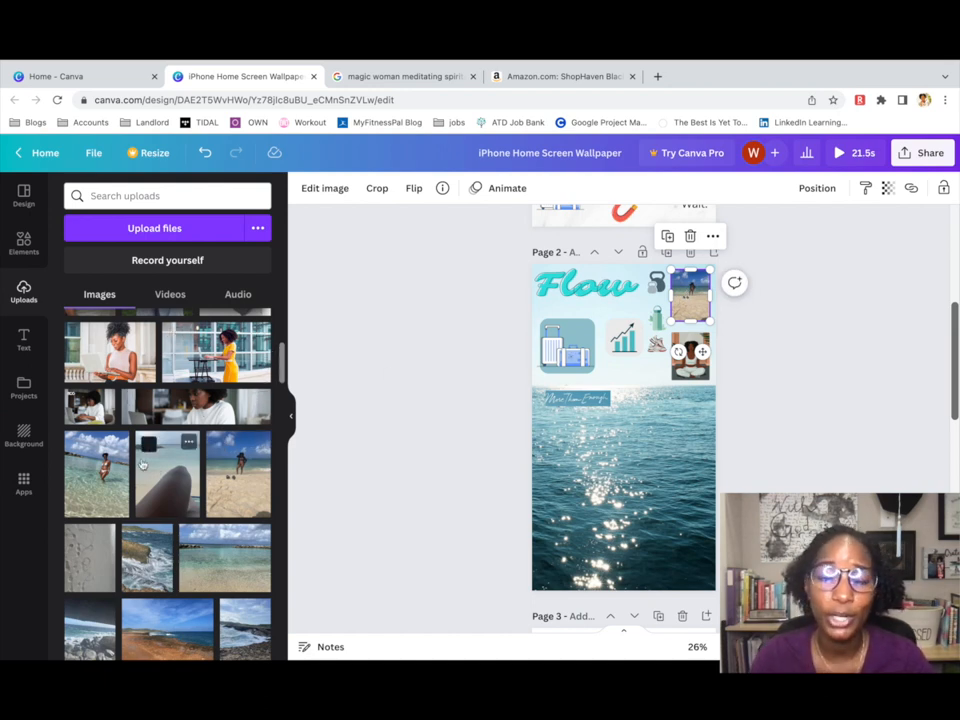
Add the laptop photo over the ocean, plus the couple photo from Uploads.
{"action": "left_click", "coordinate": [90, 418]}
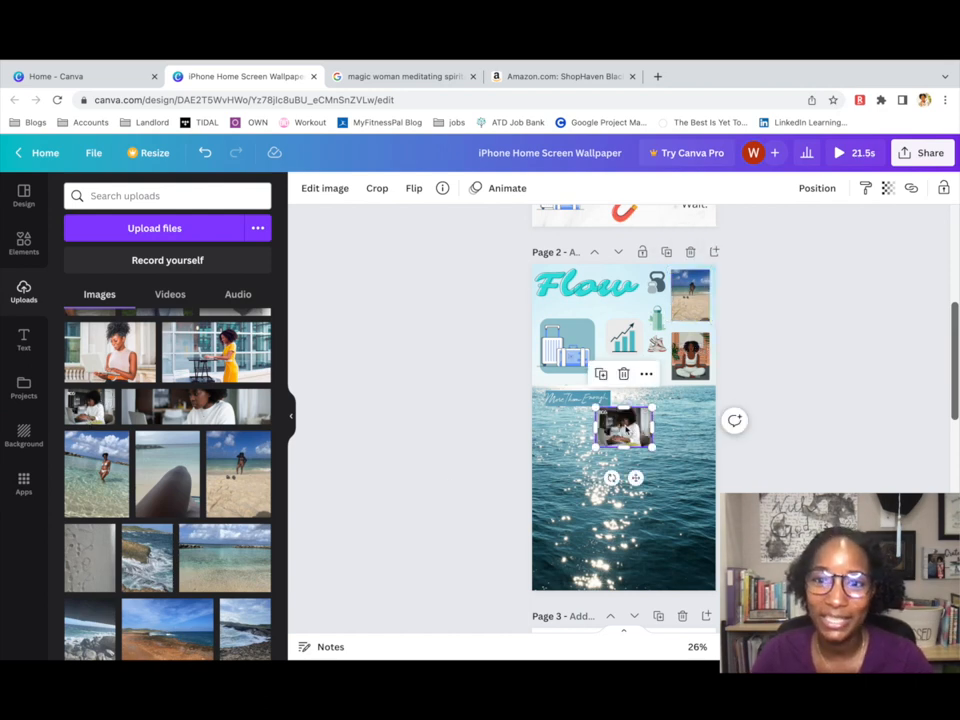
{"action": "left_click_drag", "start_coordinate": [607, 428], "coordinate": [577, 440]}
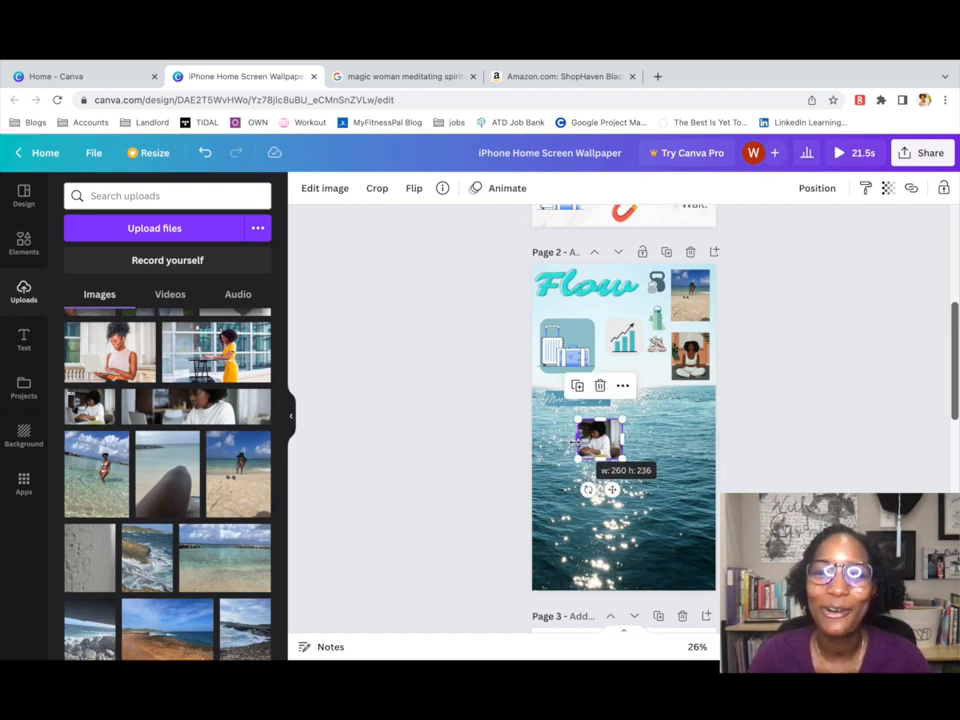
{"action": "left_click", "coordinate": [590, 511]}
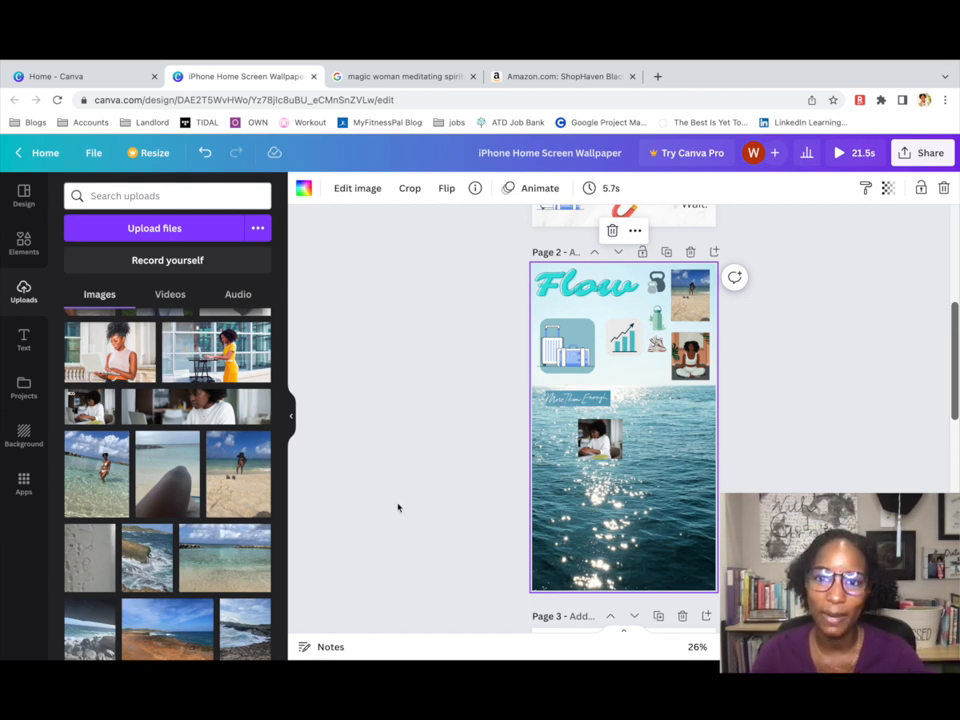
{"action": "scroll", "coordinate": [248, 482], "scroll_direction": "up", "scroll_amount": 3}
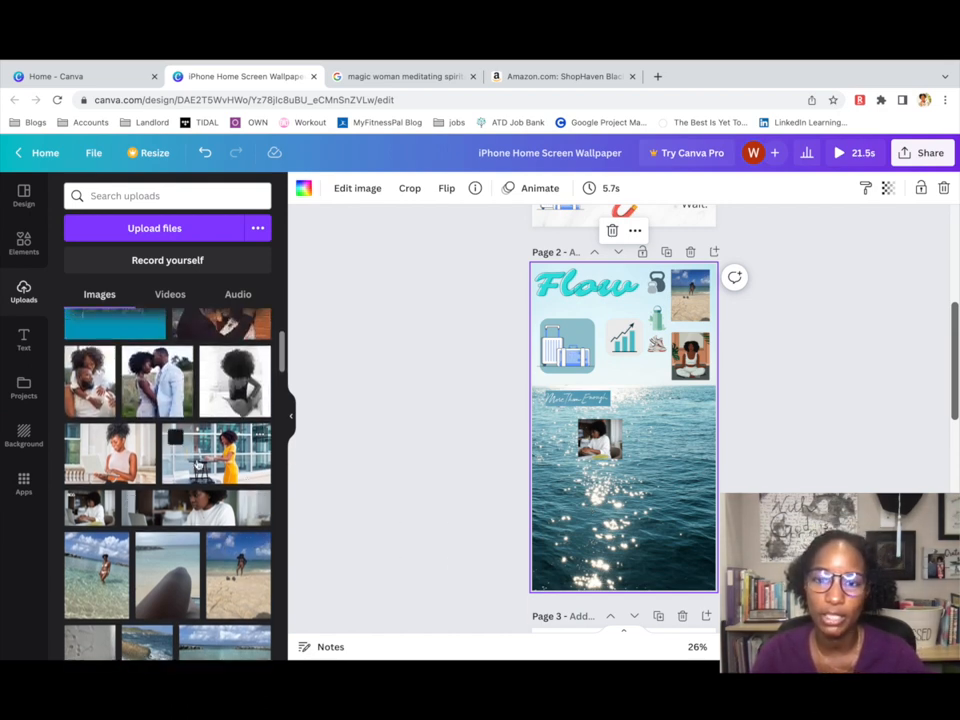
{"action": "left_click", "coordinate": [158, 401]}
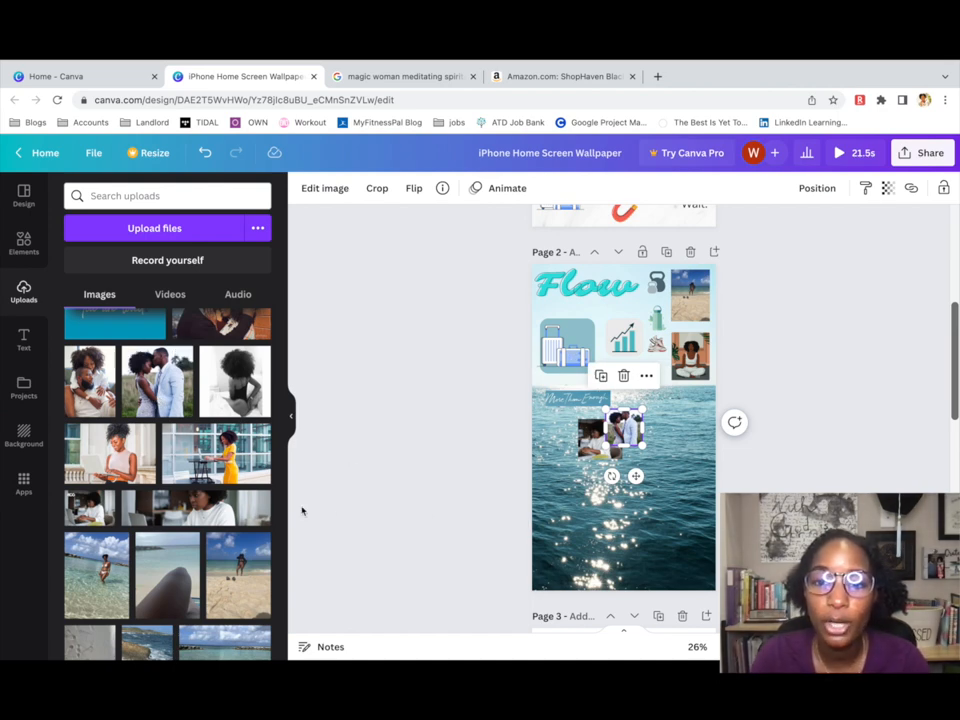
{"action": "scroll", "coordinate": [266, 521], "scroll_direction": "down", "scroll_amount": 6}
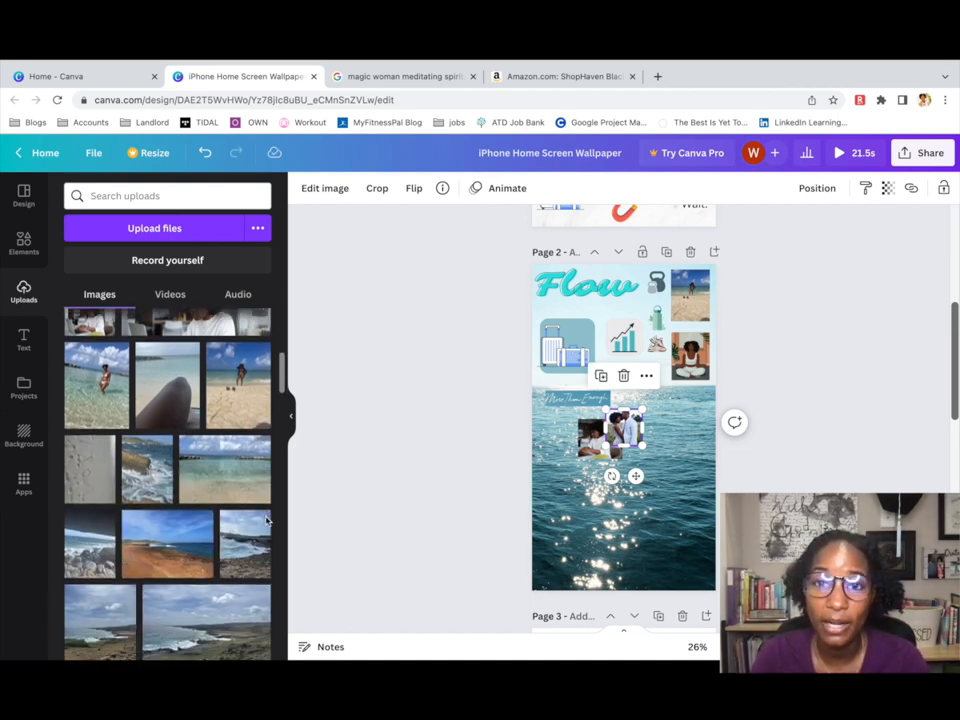
{"action": "scroll", "coordinate": [266, 521], "scroll_direction": "down", "scroll_amount": 5}
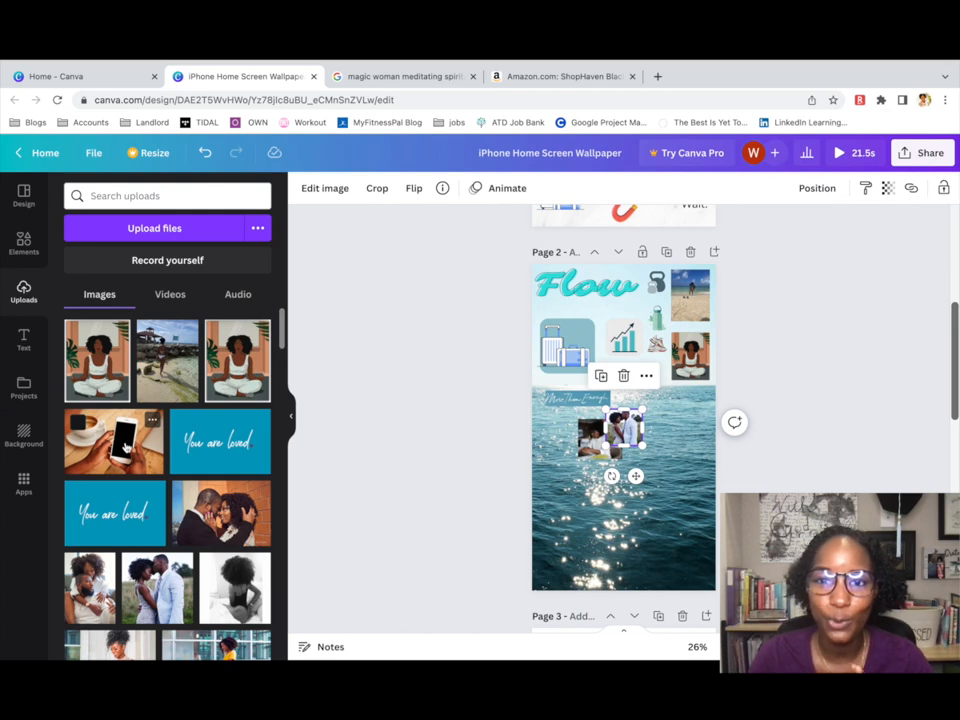
Add the coffee-and-phone photo lower right and a narrowed, shortened You are loved image.
{"action": "left_click", "coordinate": [125, 447]}
{"action": "left_click_drag", "start_coordinate": [629, 432], "coordinate": [706, 500]}
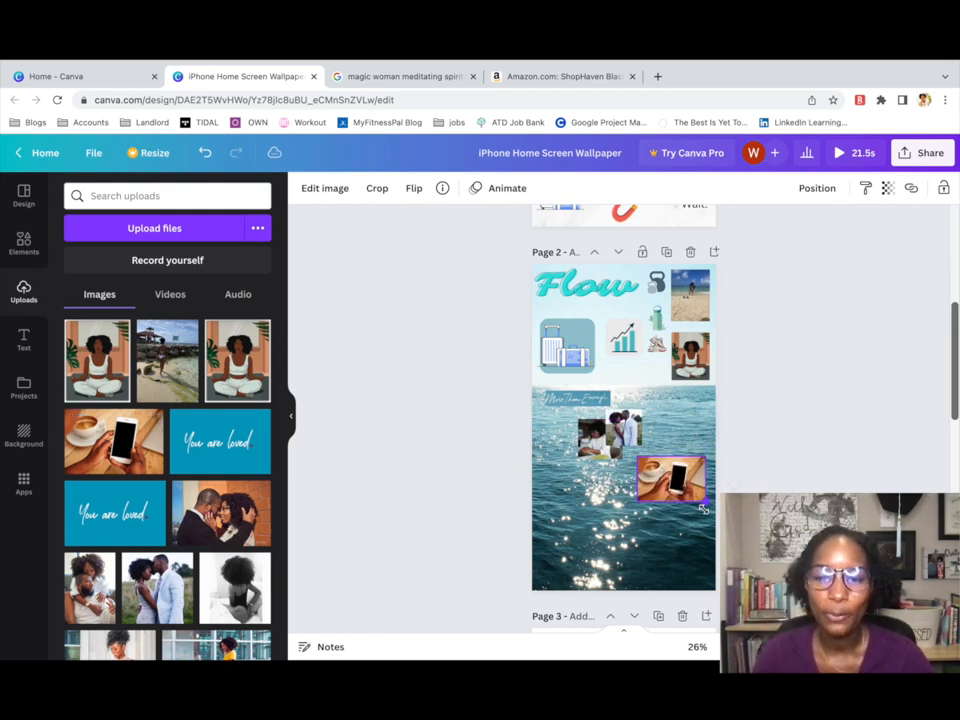
{"action": "left_click", "coordinate": [211, 464]}
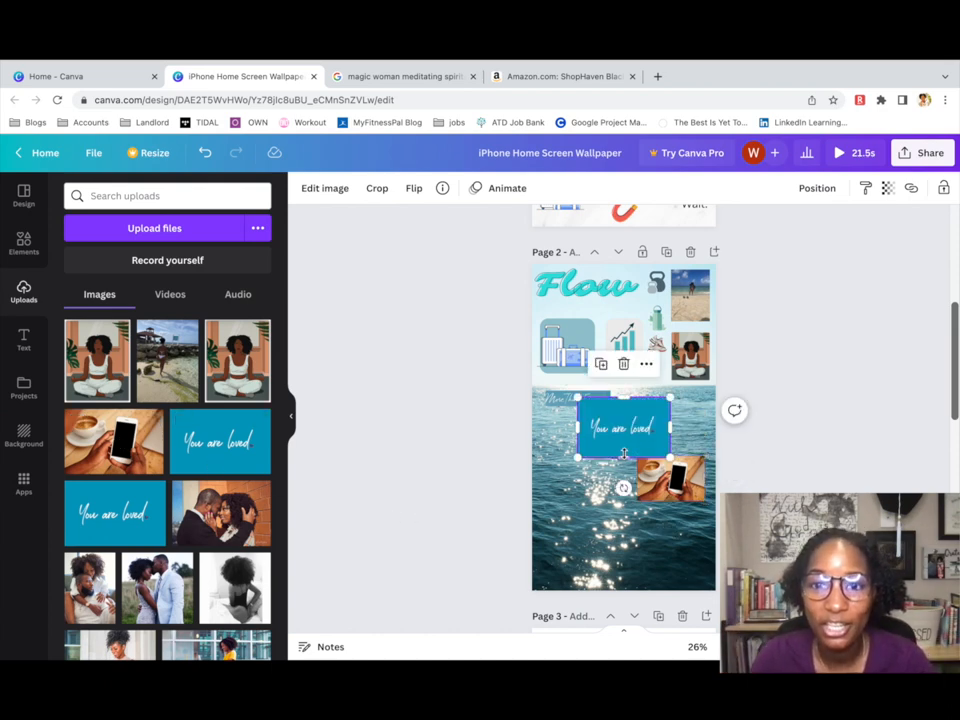
{"action": "left_click_drag", "start_coordinate": [620, 455], "coordinate": [586, 425]}
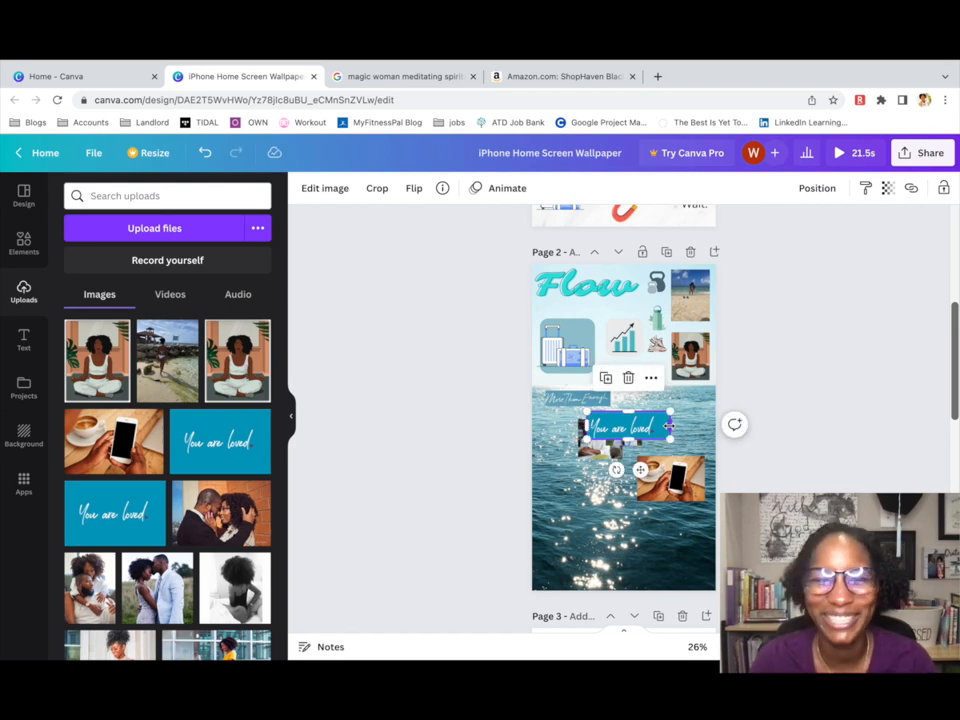
{"action": "left_click_drag", "start_coordinate": [669, 427], "coordinate": [688, 516]}
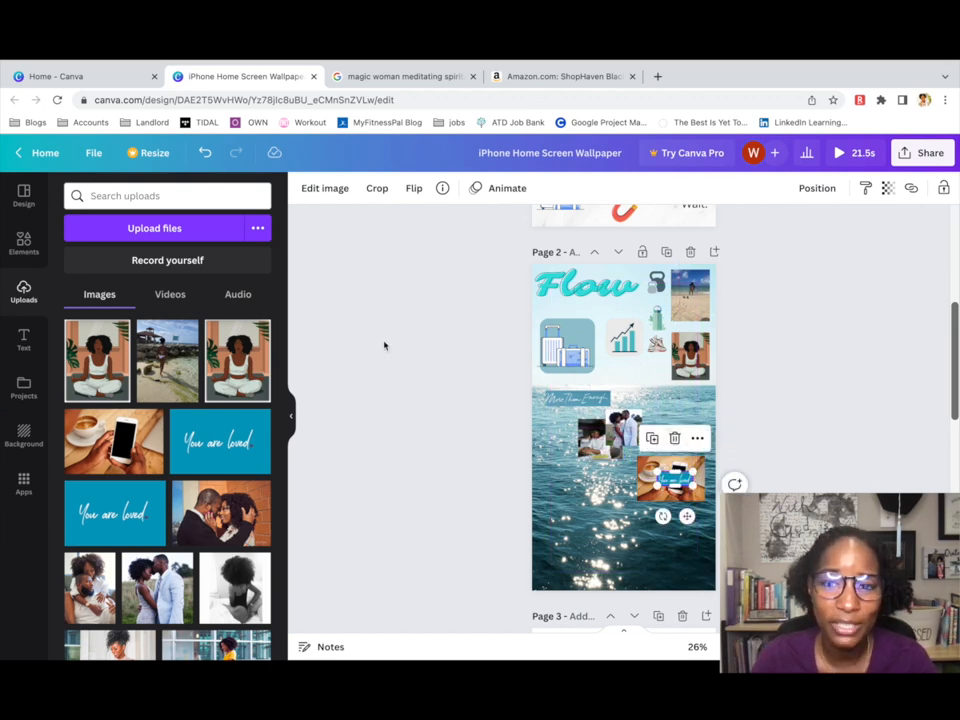
{"action": "left_click", "coordinate": [23, 340]}
Add a 'You are loved' text box and move it above the water photo.
{"action": "left_click", "coordinate": [167, 233]}
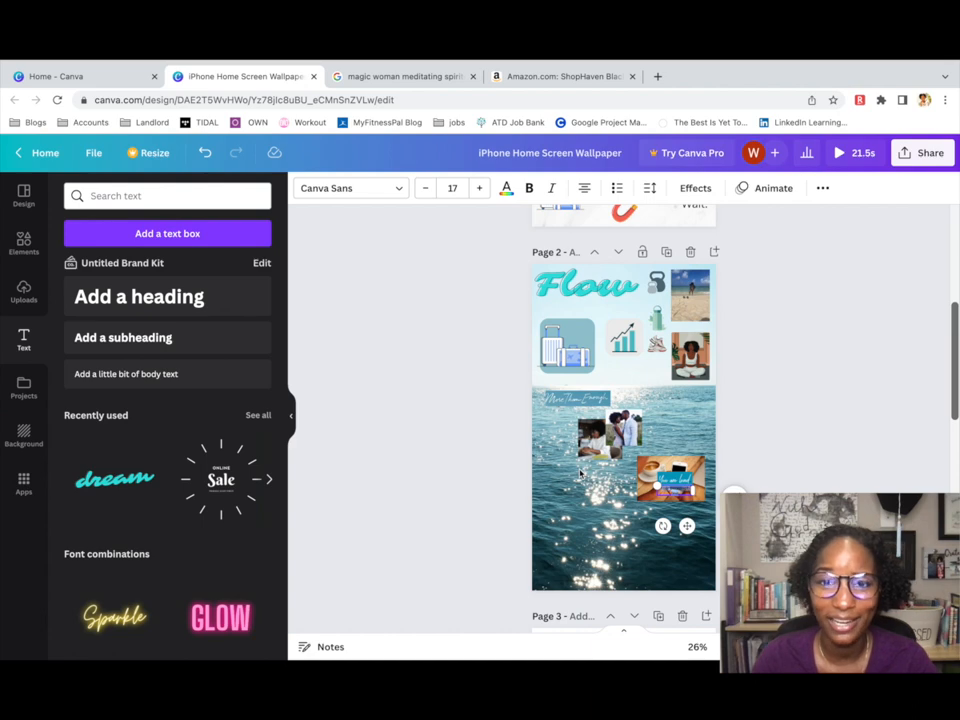
{"action": "type", "text": "You are lov"}
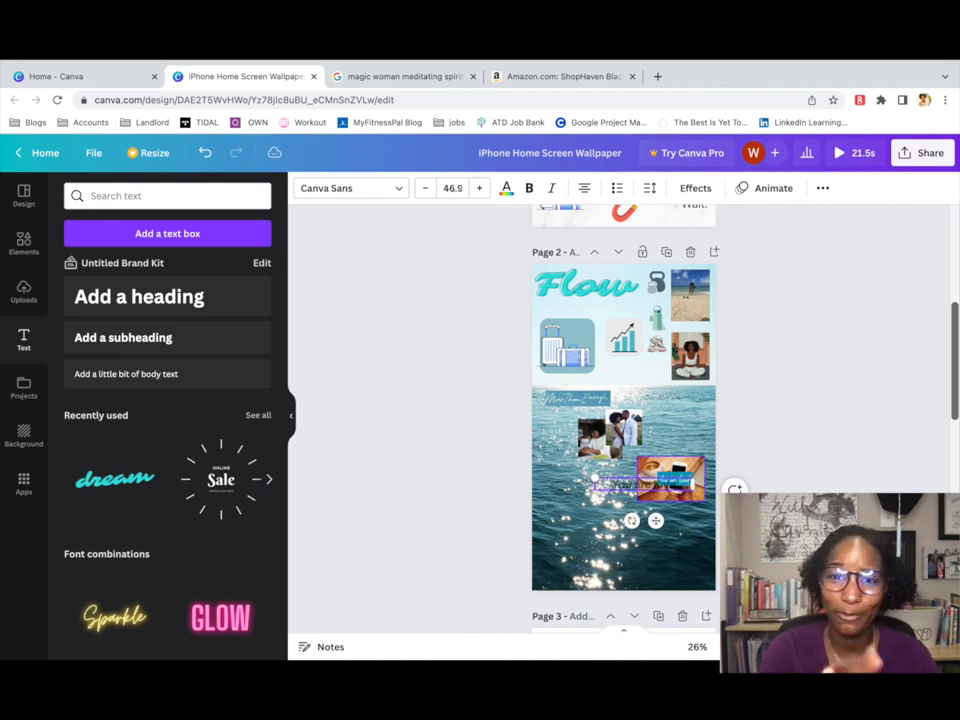
{"action": "type", "text": "ed"}
{"action": "left_click_drag", "start_coordinate": [655, 520], "coordinate": [622, 418]}
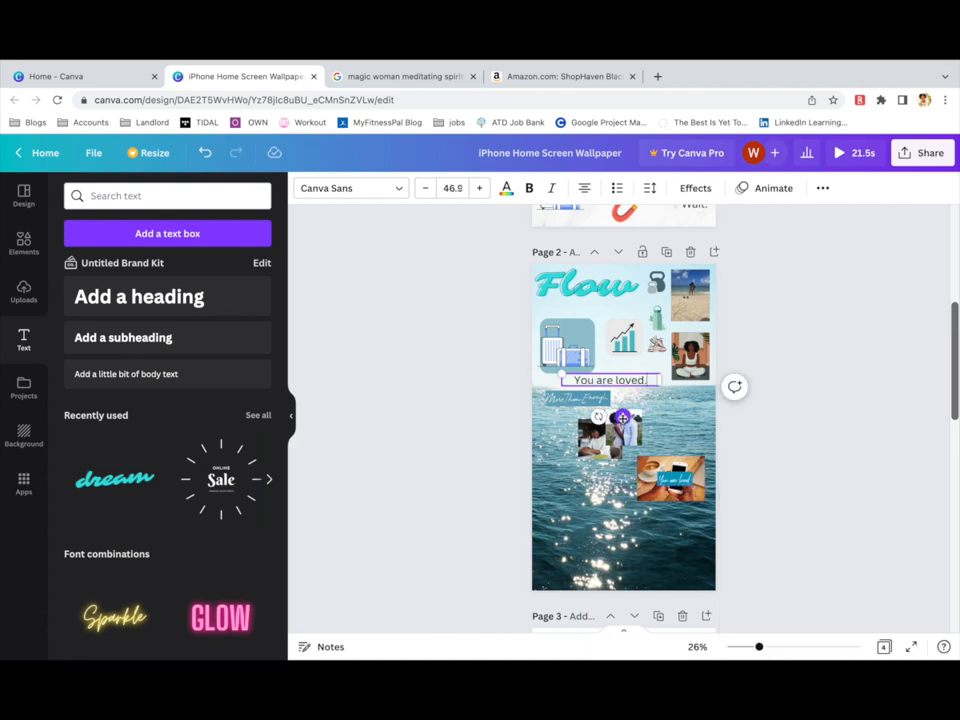
Search Elements for 'heart' and add a small red heart graphic.
{"action": "left_click", "coordinate": [24, 243]}
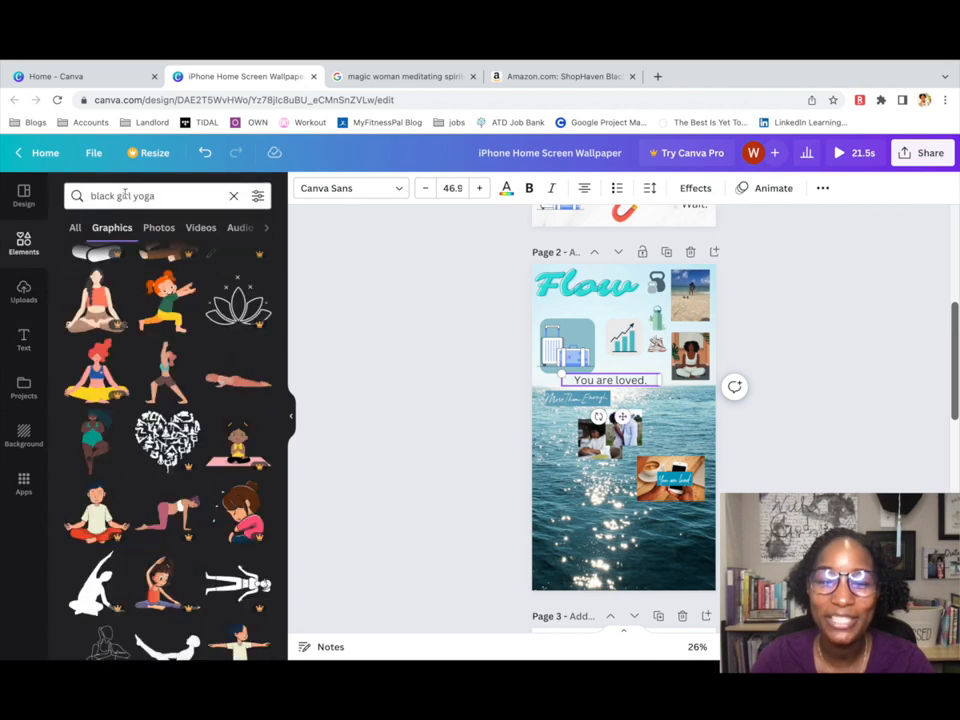
{"action": "triple_click", "coordinate": [150, 196]}
{"action": "type", "text": "heart"}
{"action": "key", "text": "Return"}
{"action": "left_click", "coordinate": [96, 320]}
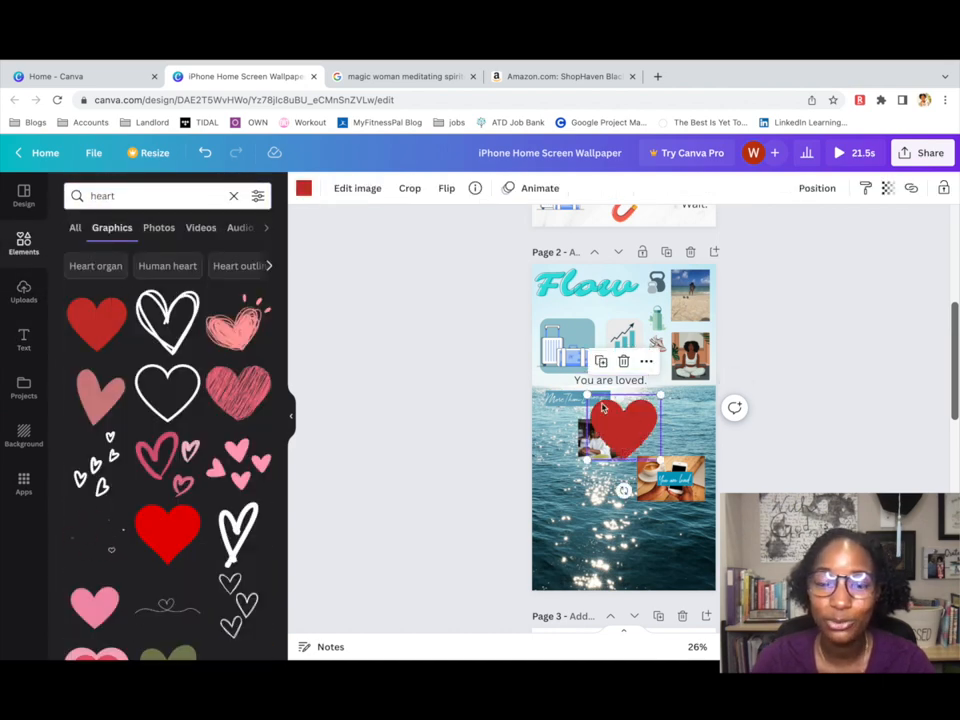
{"action": "left_click_drag", "start_coordinate": [584, 391], "coordinate": [662, 415]}
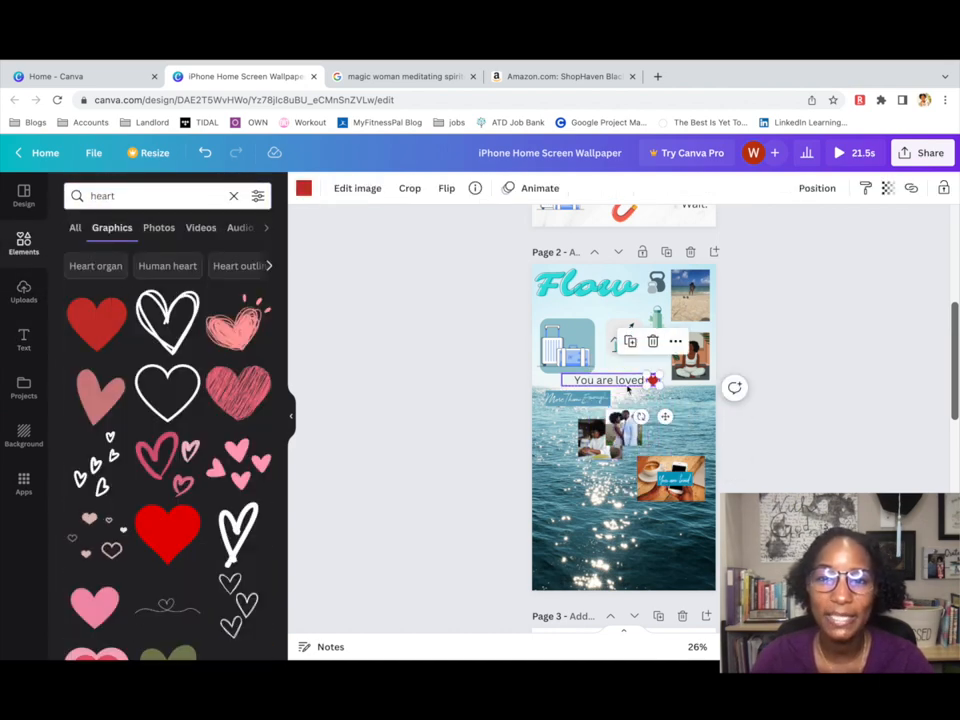
Resize the caption box, reduce its font size slightly and break it onto separate lines.
{"action": "left_click", "coordinate": [643, 388]}
{"action": "right_click", "coordinate": [645, 383]}
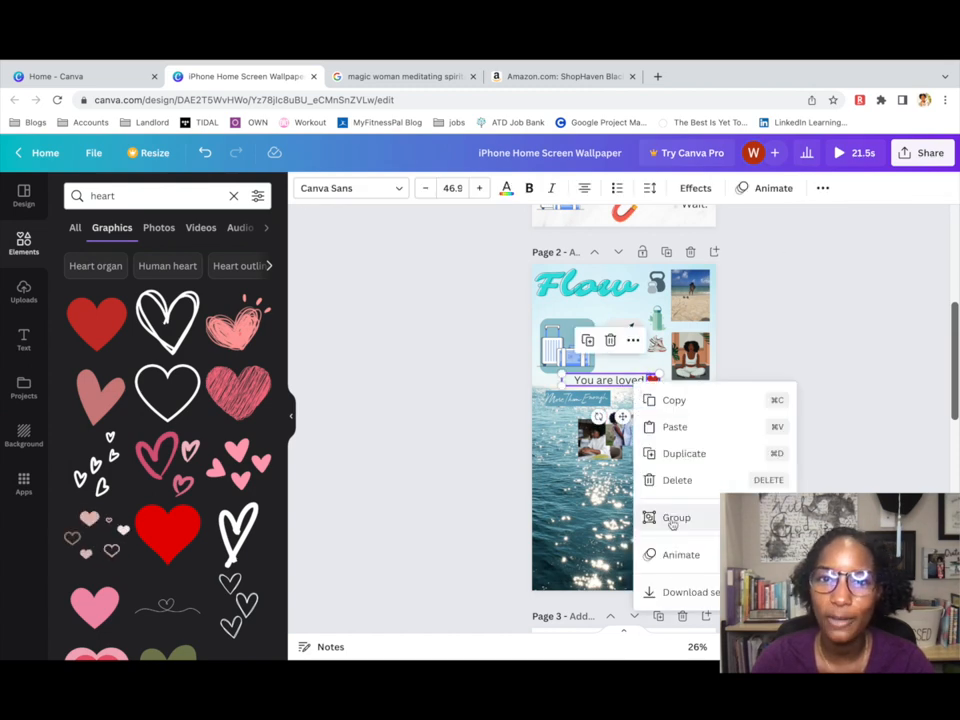
{"action": "left_click_drag", "start_coordinate": [565, 373], "coordinate": [540, 375]}
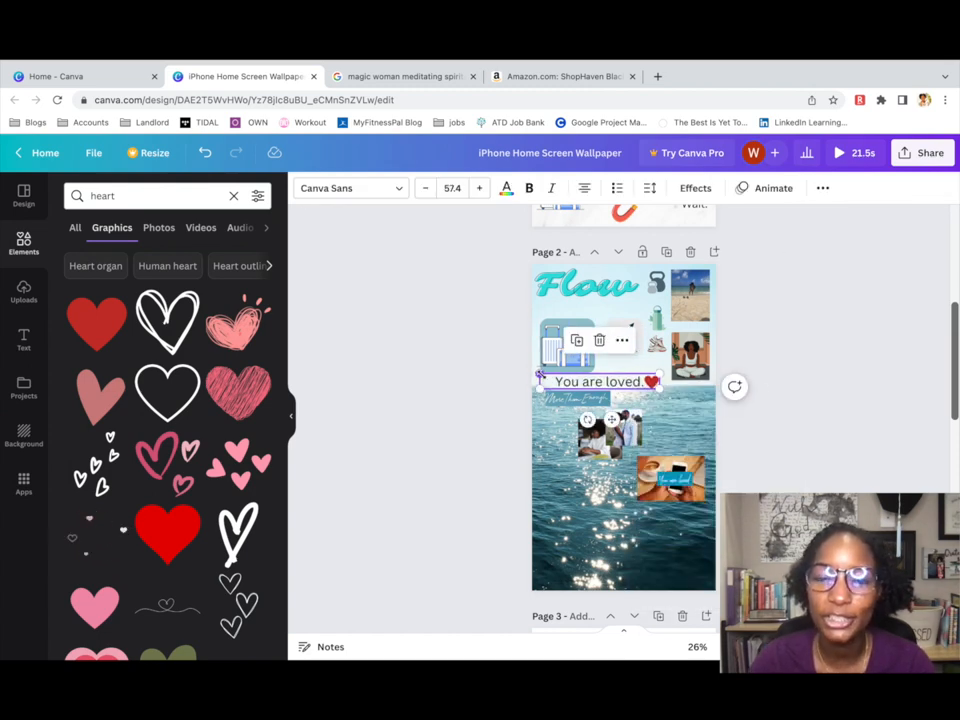
{"action": "left_click", "coordinate": [425, 189]}
{"action": "key", "text": "Return"}
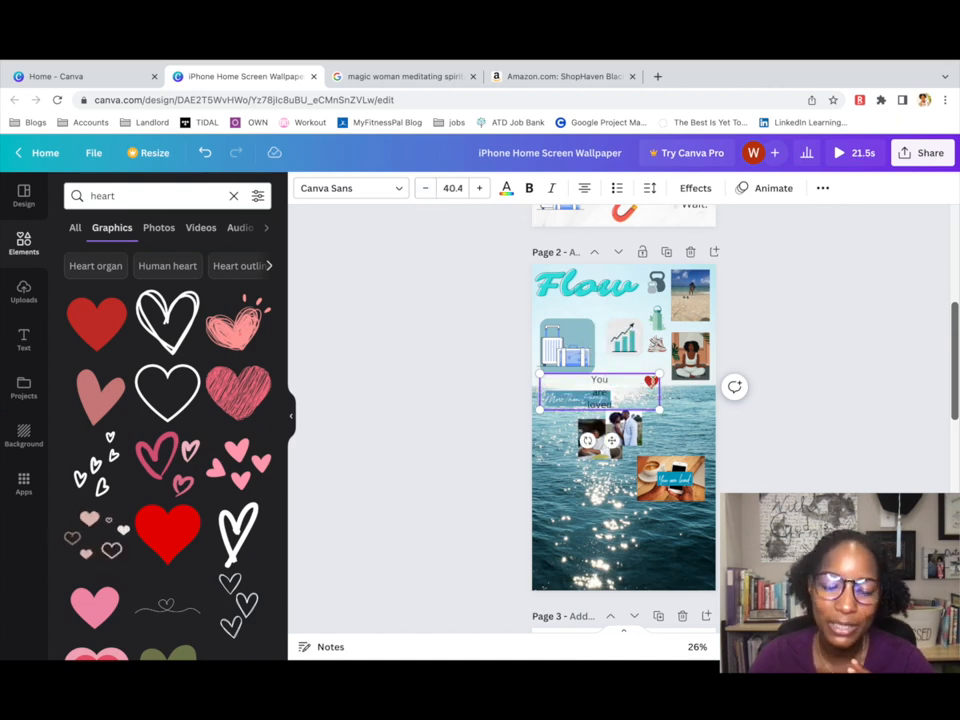
Place the heart just right of 'loved', group it with the text, and shrink the group.
{"action": "right_click", "coordinate": [651, 382]}
{"action": "left_click", "coordinate": [613, 398]}
{"action": "left_click", "coordinate": [823, 188]}
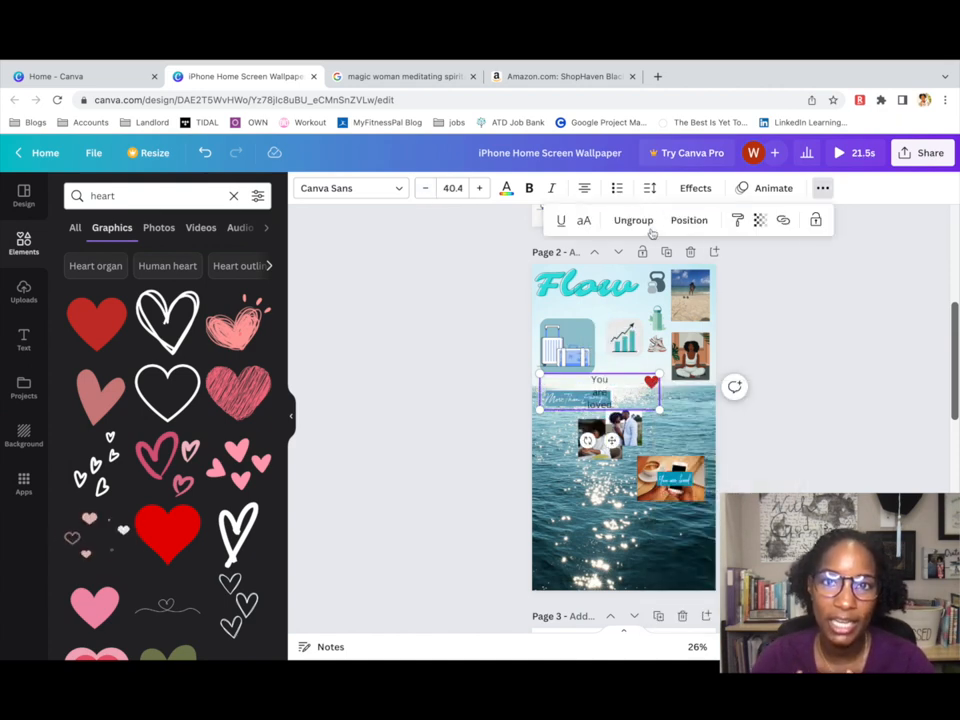
{"action": "left_click", "coordinate": [640, 223]}
{"action": "left_click", "coordinate": [684, 402]}
{"action": "left_click_drag", "start_coordinate": [648, 384], "coordinate": [600, 377]}
{"action": "left_click", "coordinate": [667, 386]}
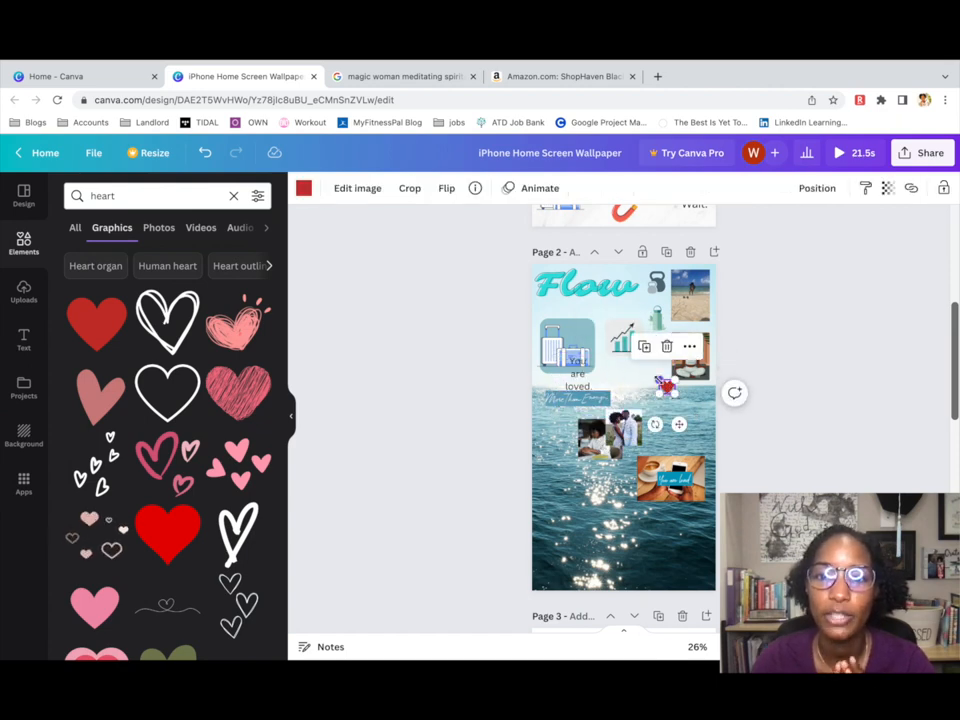
{"action": "left_click_drag", "start_coordinate": [681, 424], "coordinate": [607, 419]}
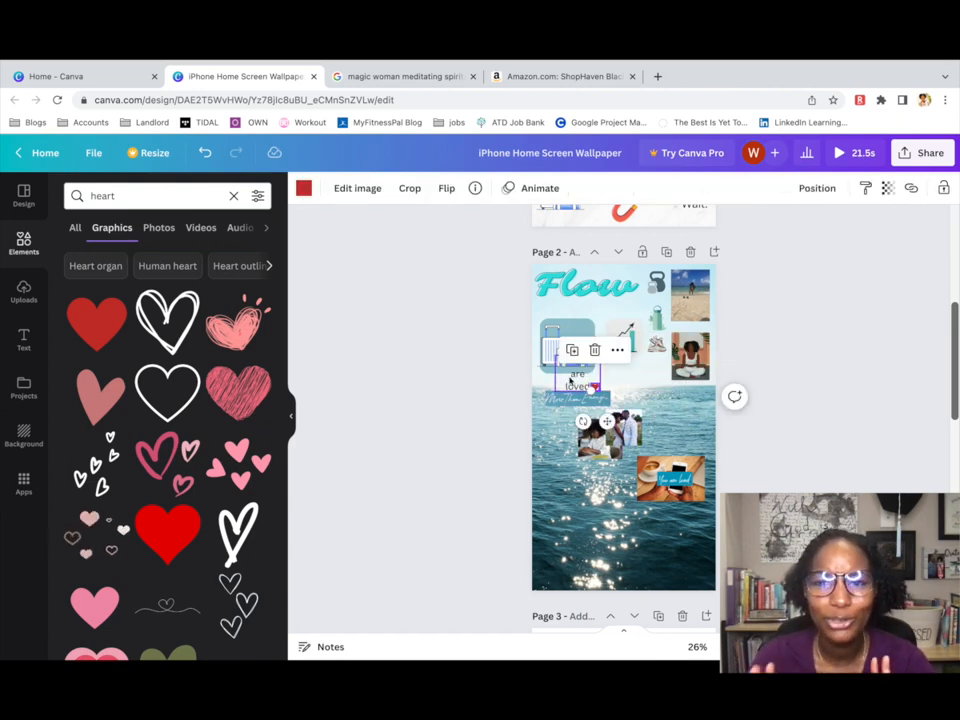
{"action": "left_click", "coordinate": [577, 373], "text": "shift"}
{"action": "left_click", "coordinate": [822, 188]}
{"action": "left_click", "coordinate": [667, 220]}
{"action": "left_click_drag", "start_coordinate": [555, 355], "coordinate": [636, 380]}
Delete the old label from the coffee photo and clear the Elements search.
{"action": "left_click", "coordinate": [674, 479]}
{"action": "left_click", "coordinate": [676, 441]}
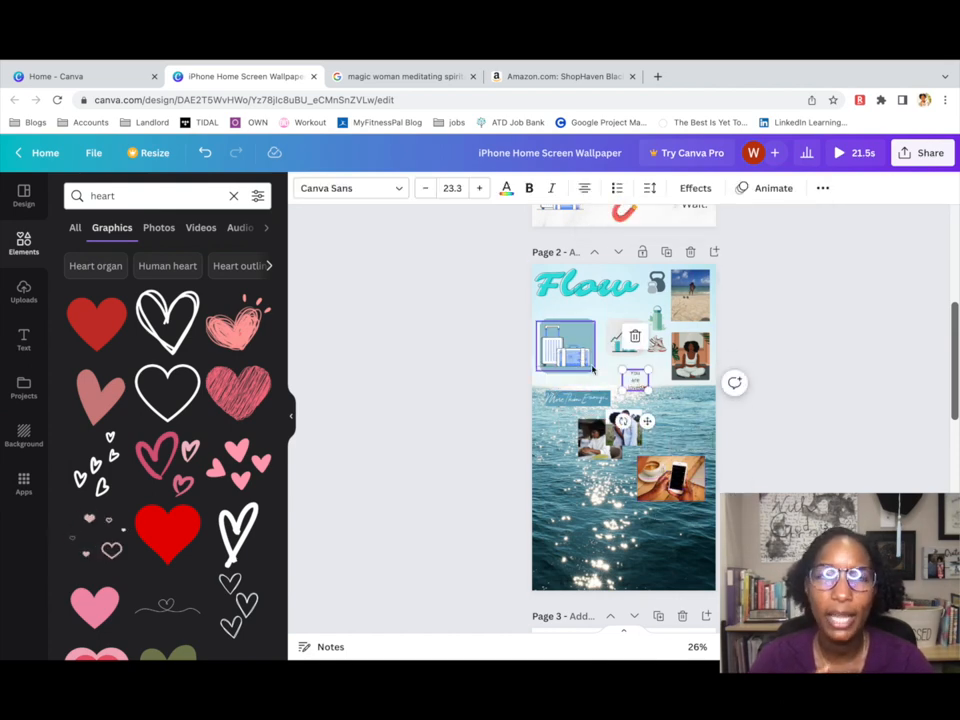
{"action": "left_click", "coordinate": [150, 196]}
{"action": "left_click", "coordinate": [233, 196]}
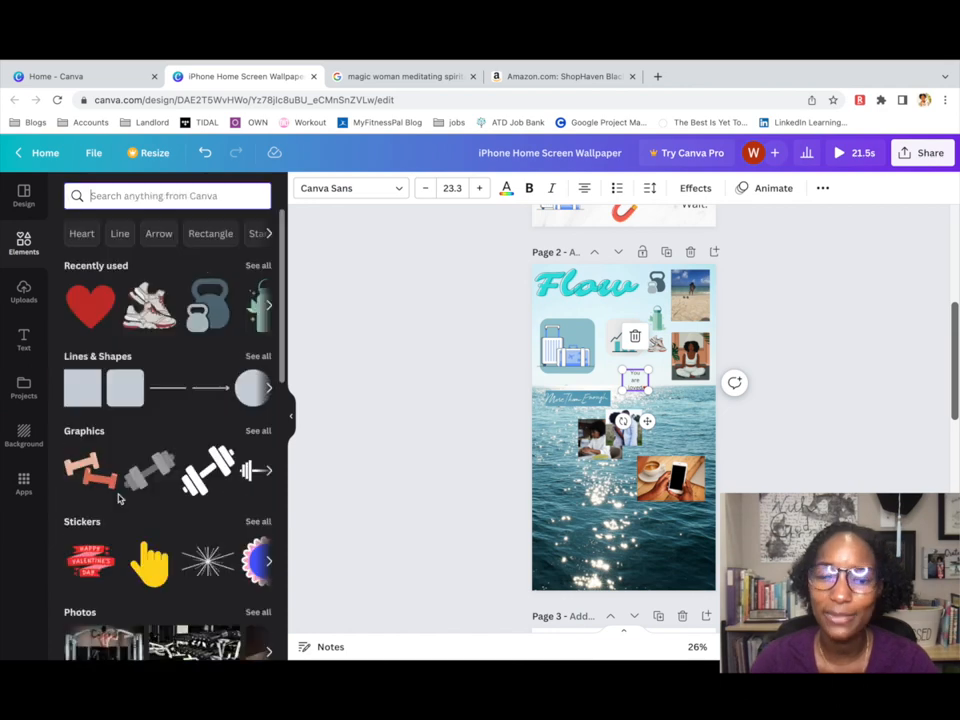
Add a white square, adjust its layer order behind the caption, and shrink it.
{"action": "left_click", "coordinate": [84, 404]}
{"action": "left_click", "coordinate": [375, 188]}
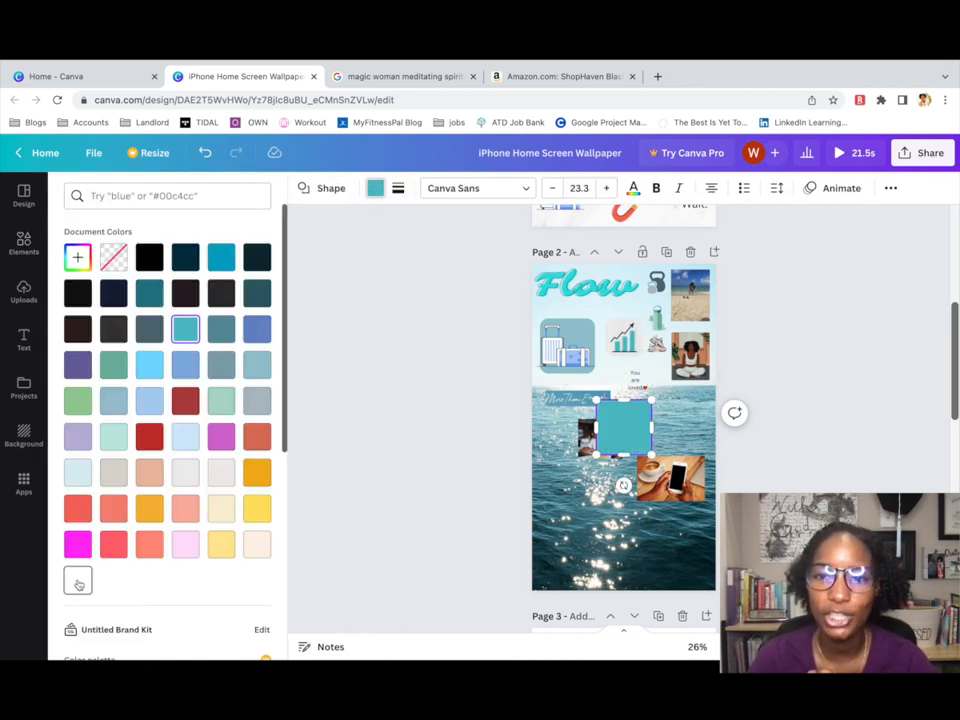
{"action": "left_click", "coordinate": [78, 582]}
{"action": "left_click", "coordinate": [621, 428]}
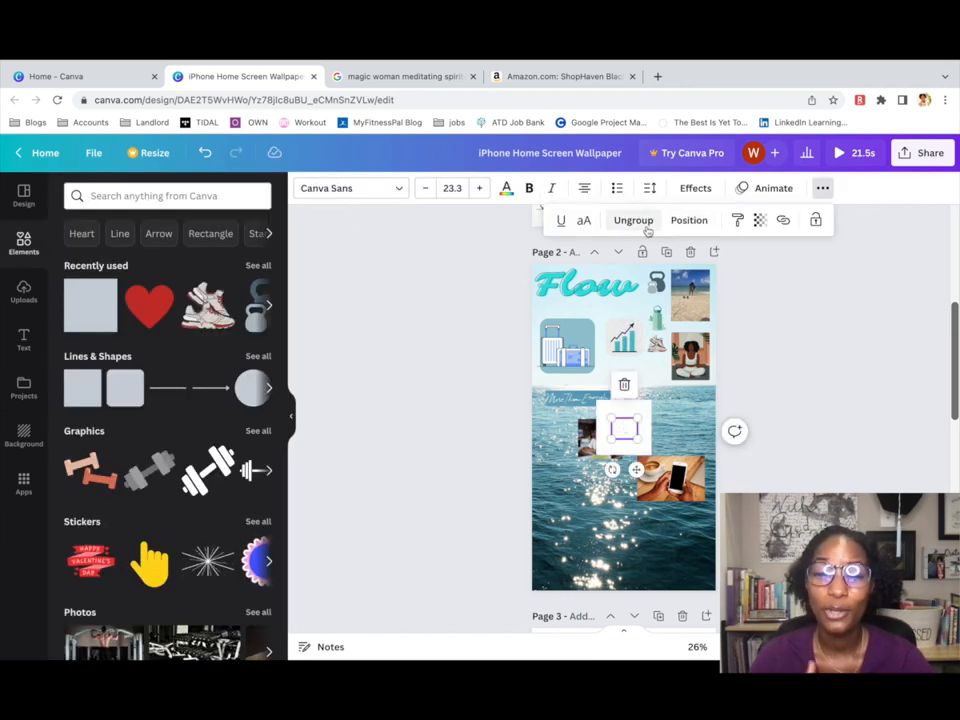
{"action": "left_click", "coordinate": [687, 221]}
{"action": "left_click", "coordinate": [551, 266]}
{"action": "left_click", "coordinate": [642, 445]}
{"action": "left_click_drag", "start_coordinate": [651, 454], "coordinate": [680, 412]}
Place the white square over the phone screen and tilt it.
{"action": "left_click", "coordinate": [625, 433]}
{"action": "left_click", "coordinate": [628, 434]}
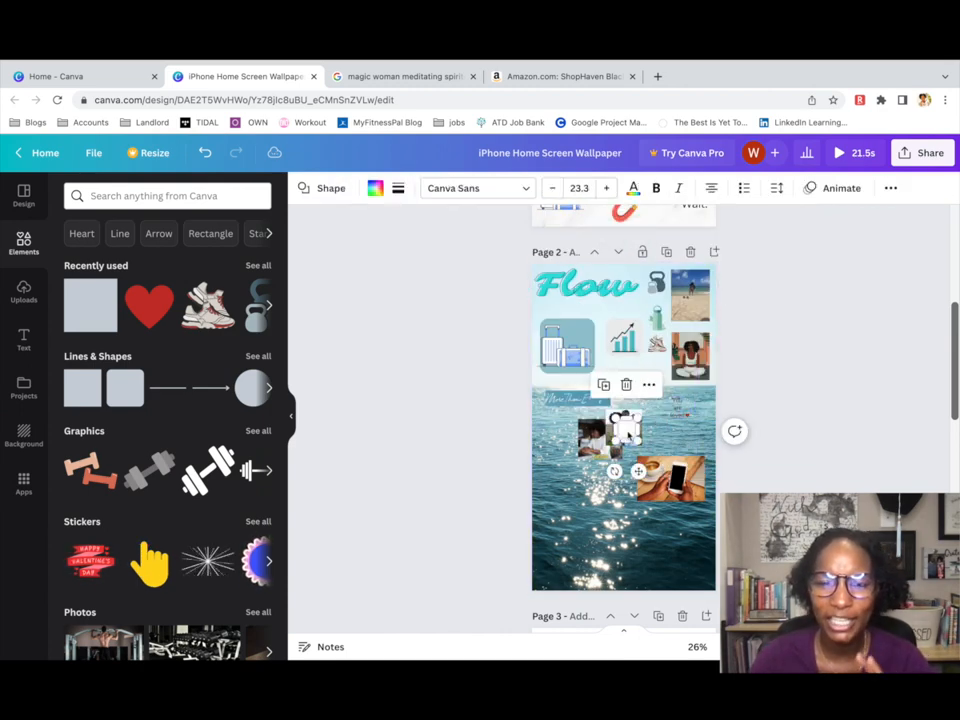
{"action": "left_click_drag", "start_coordinate": [628, 434], "coordinate": [670, 491]}
{"action": "left_click", "coordinate": [691, 480]}
{"action": "left_click", "coordinate": [678, 479]}
Set the heart caption's font size to 14 and move it just below the chart icon.
{"action": "left_click", "coordinate": [677, 407]}
{"action": "left_click_drag", "start_coordinate": [688, 449], "coordinate": [668, 470]}
{"action": "left_click", "coordinate": [655, 427]}
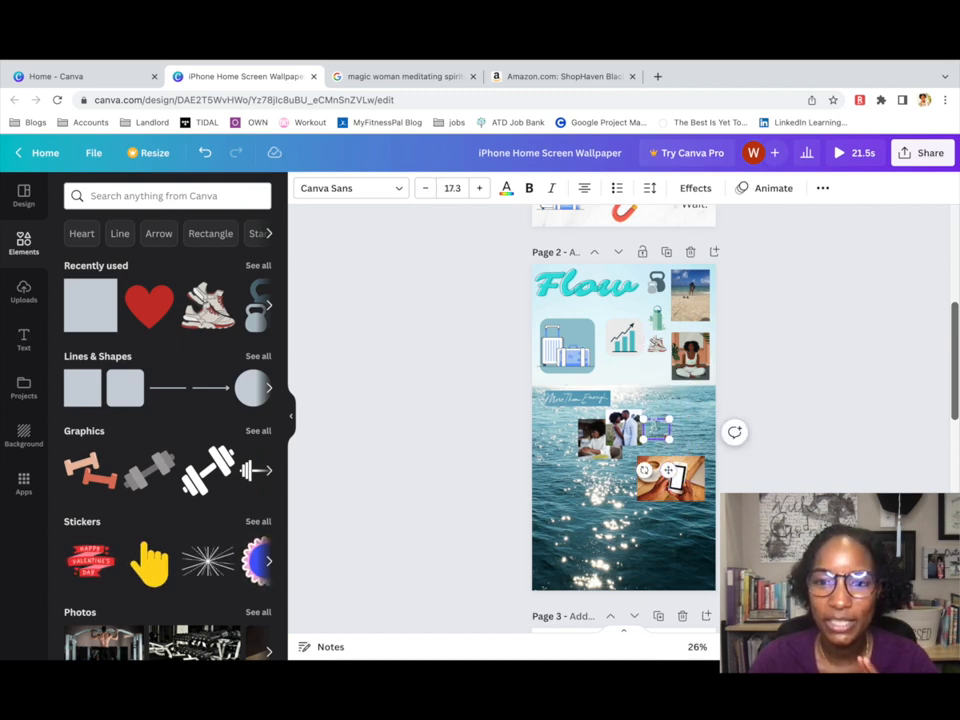
{"action": "left_click", "coordinate": [455, 188]}
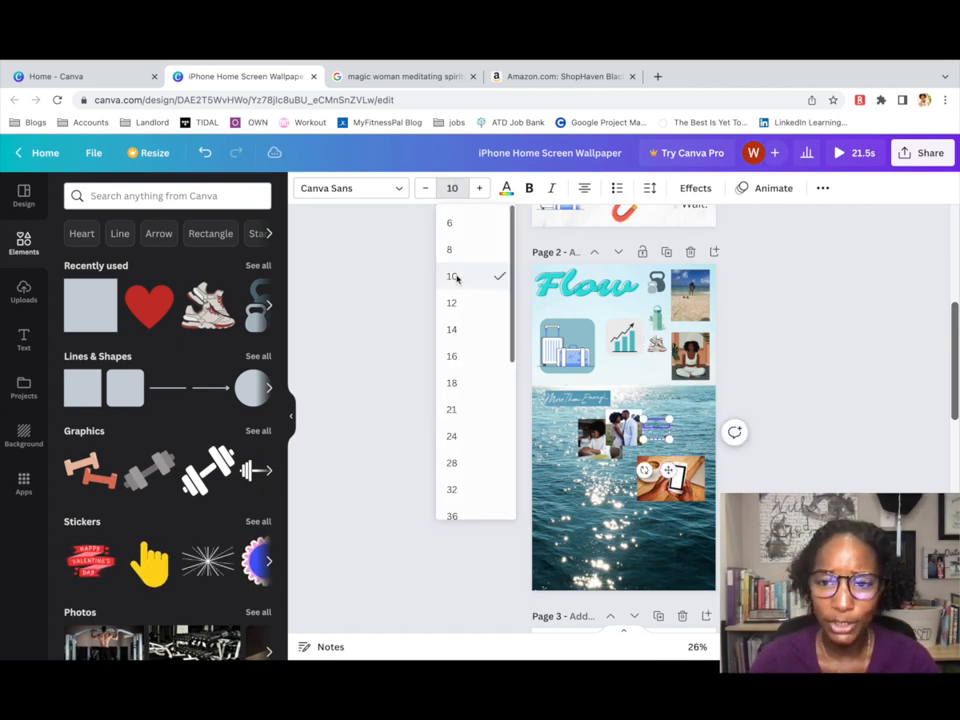
{"action": "key", "text": "Return"}
{"action": "left_click", "coordinate": [461, 189]}
{"action": "type", "text": "16"}
{"action": "key", "text": "Return"}
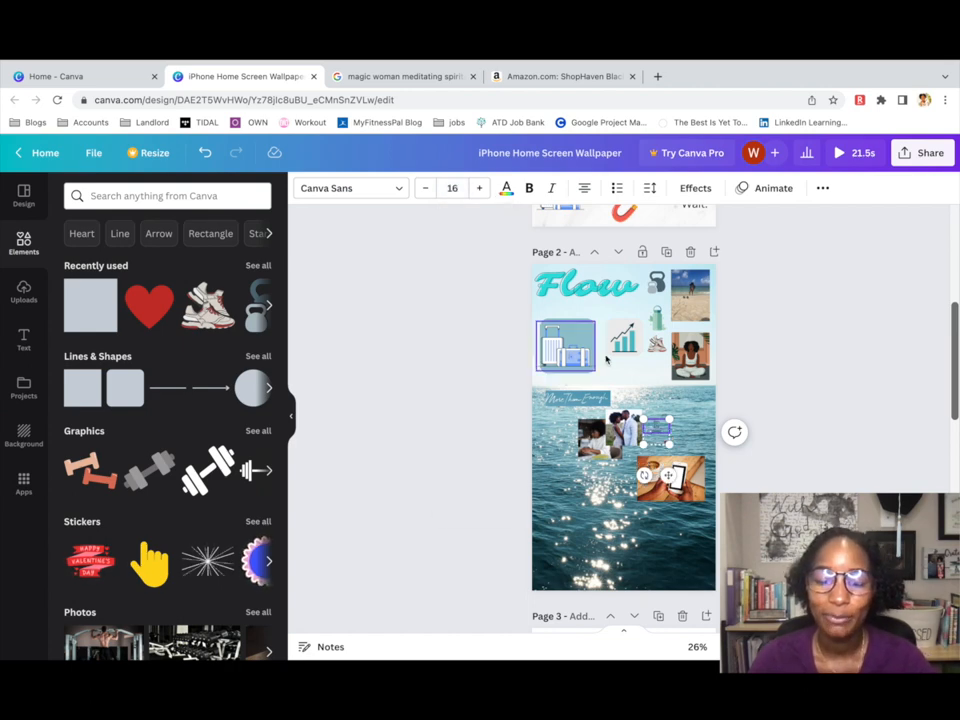
{"action": "left_click_drag", "start_coordinate": [668, 472], "coordinate": [668, 508]}
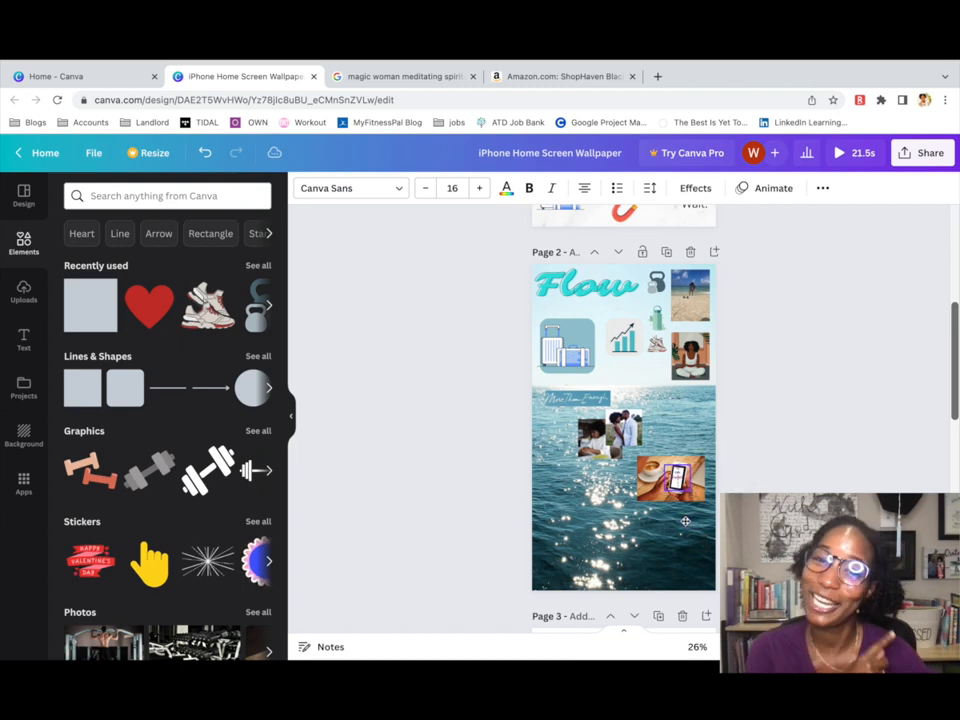
{"action": "left_click", "coordinate": [452, 188]}
{"action": "left_click", "coordinate": [450, 328]}
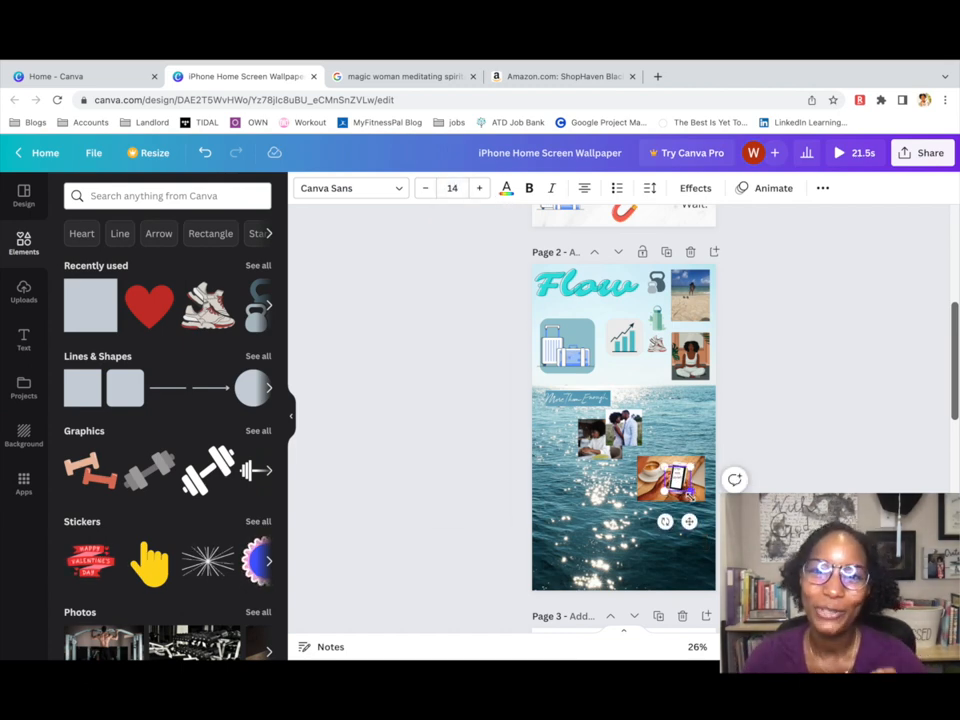
{"action": "left_click_drag", "start_coordinate": [680, 486], "coordinate": [659, 351]}
Ungroup the caption and move the small 'You are loved' caption onto the phone photo.
{"action": "right_click", "coordinate": [654, 388]}
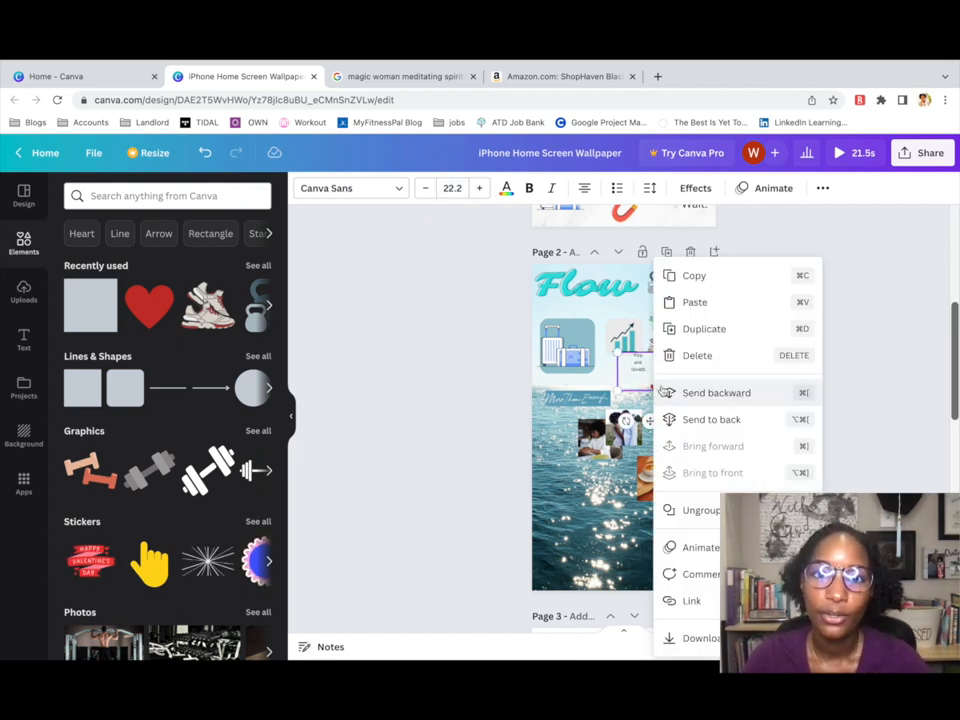
{"action": "left_click", "coordinate": [697, 512]}
{"action": "left_click", "coordinate": [659, 400]}
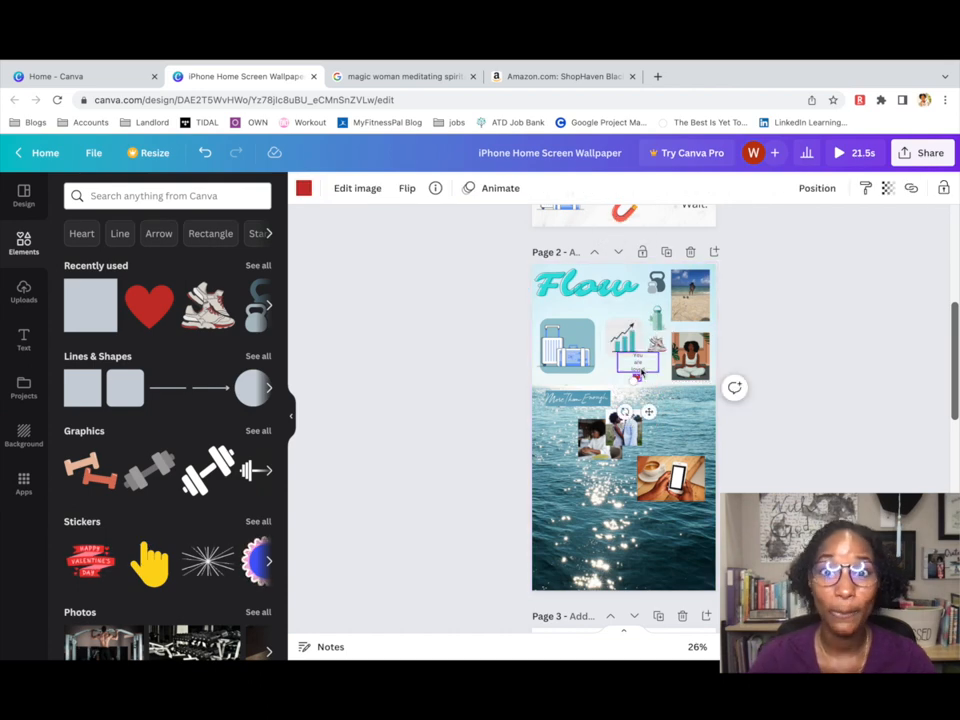
{"action": "left_click", "coordinate": [637, 366]}
{"action": "left_click", "coordinate": [822, 188]}
{"action": "left_click_drag", "start_coordinate": [639, 368], "coordinate": [693, 483]}
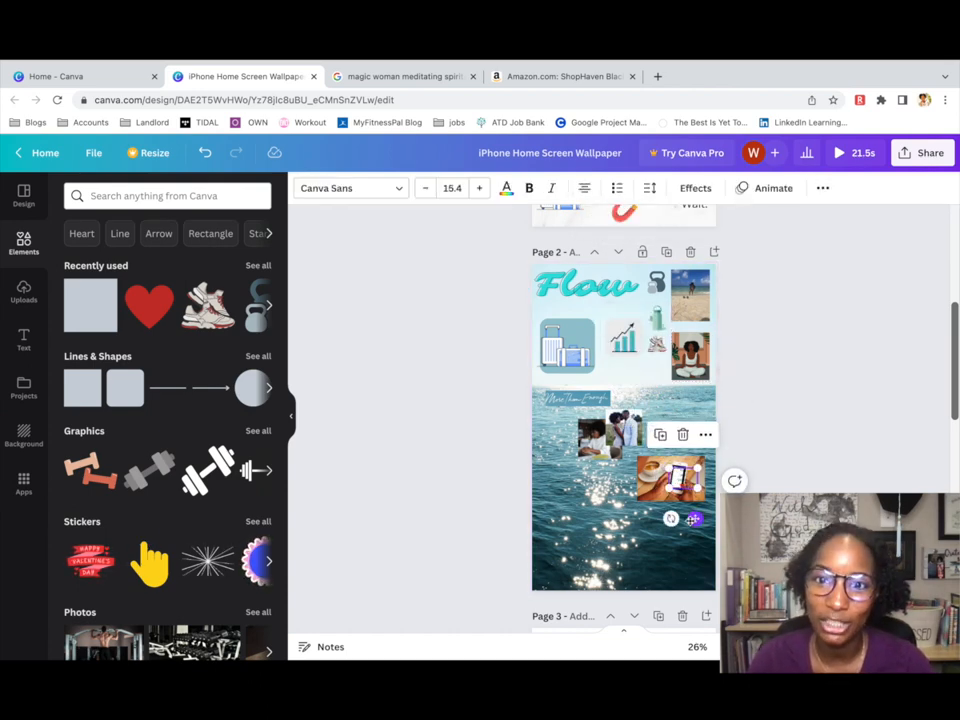
{"action": "left_click", "coordinate": [688, 565]}
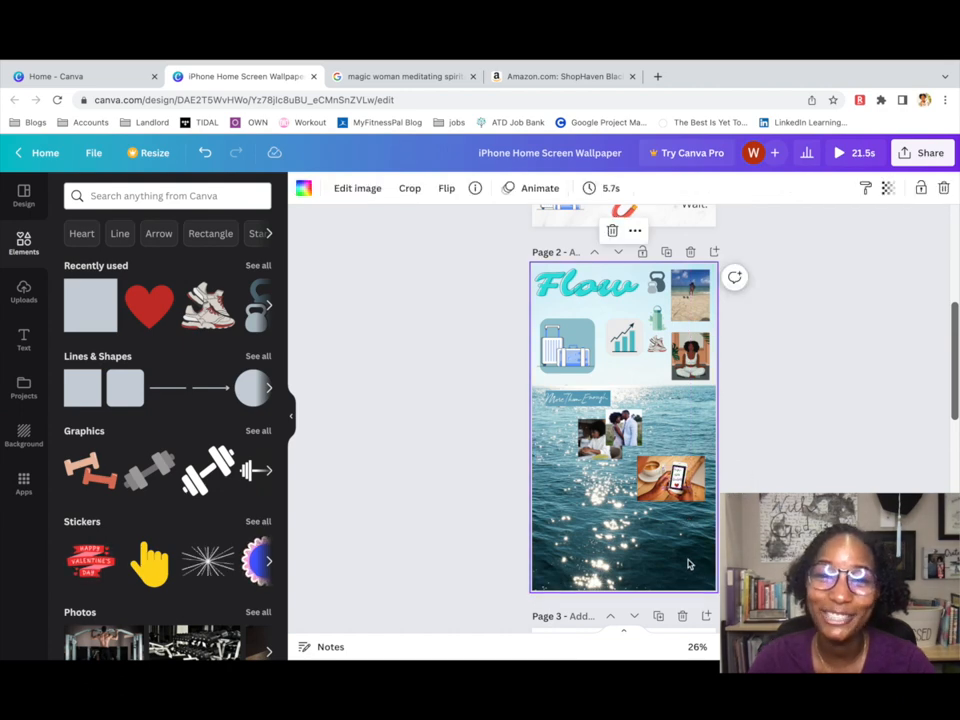
Tilt the caption about 5° to match the phone, set its font size to 12, and nudge it into place.
{"action": "left_click", "coordinate": [672, 480]}
{"action": "left_click_drag", "start_coordinate": [668, 514], "coordinate": [690, 536]}
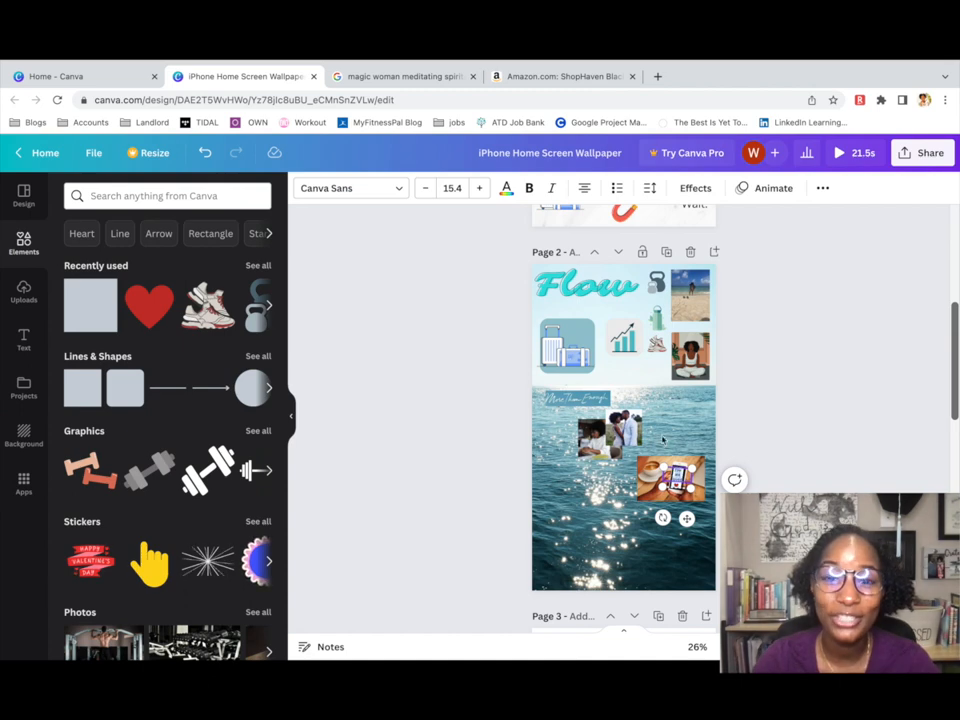
{"action": "left_click", "coordinate": [451, 188]}
{"action": "left_click", "coordinate": [455, 302]}
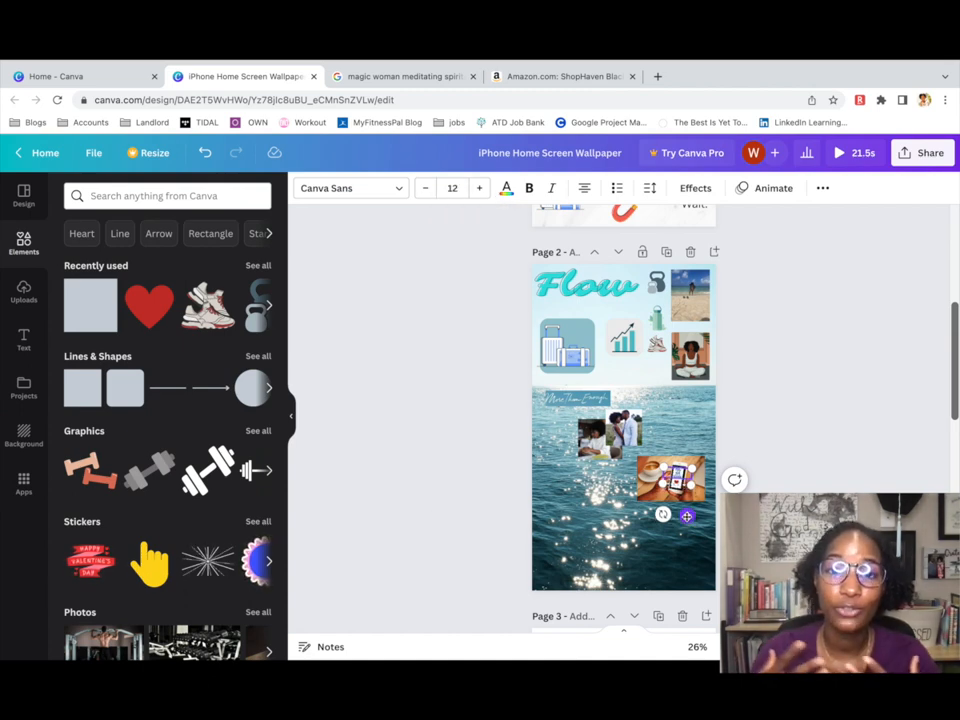
{"action": "left_click_drag", "start_coordinate": [687, 517], "coordinate": [686, 516]}
{"action": "left_click", "coordinate": [689, 525]}
Group the 'You are loved' caption with the coffee-and-phone photo.
{"action": "left_click", "coordinate": [689, 498]}
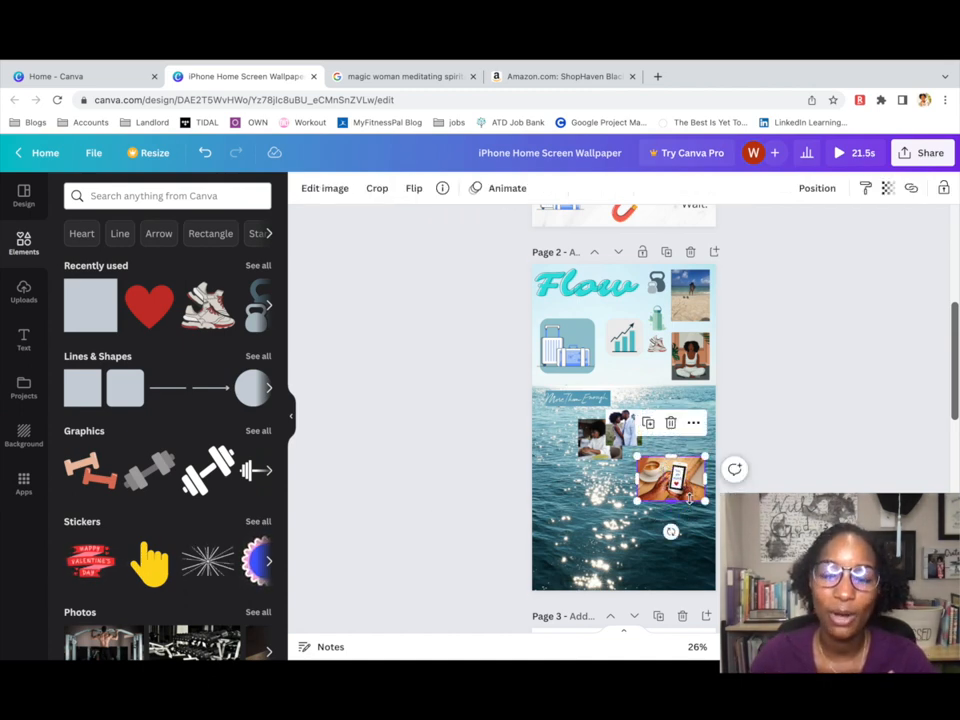
{"action": "left_click", "coordinate": [681, 487], "text": "shift"}
{"action": "left_click", "coordinate": [796, 191]}
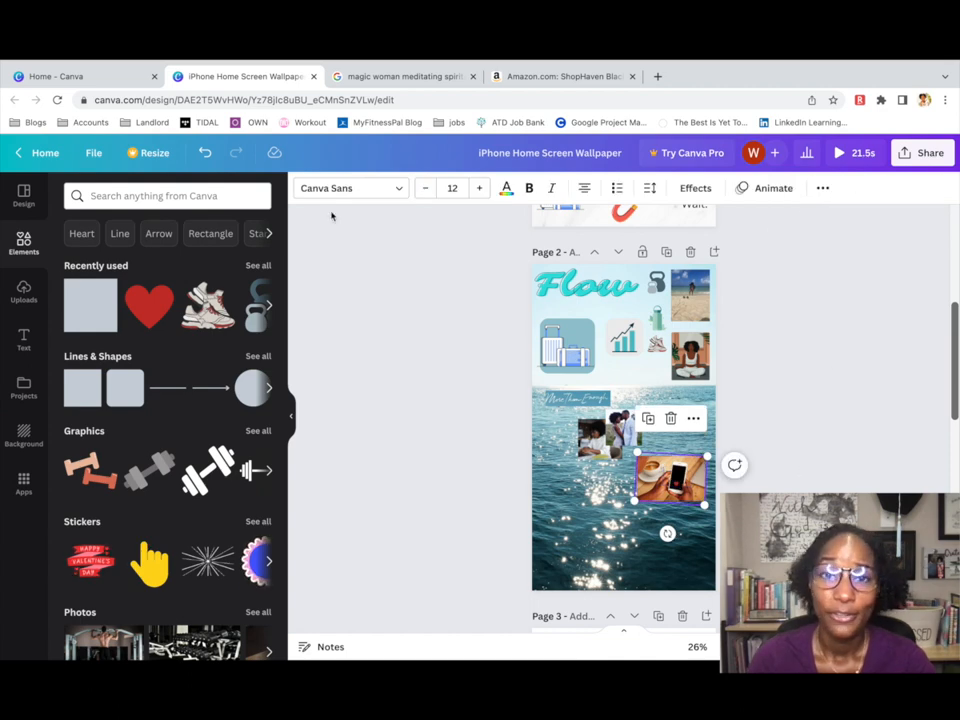
{"action": "left_click", "coordinate": [205, 153]}
{"action": "left_click", "coordinate": [655, 481], "text": "shift"}
{"action": "left_click", "coordinate": [784, 194]}
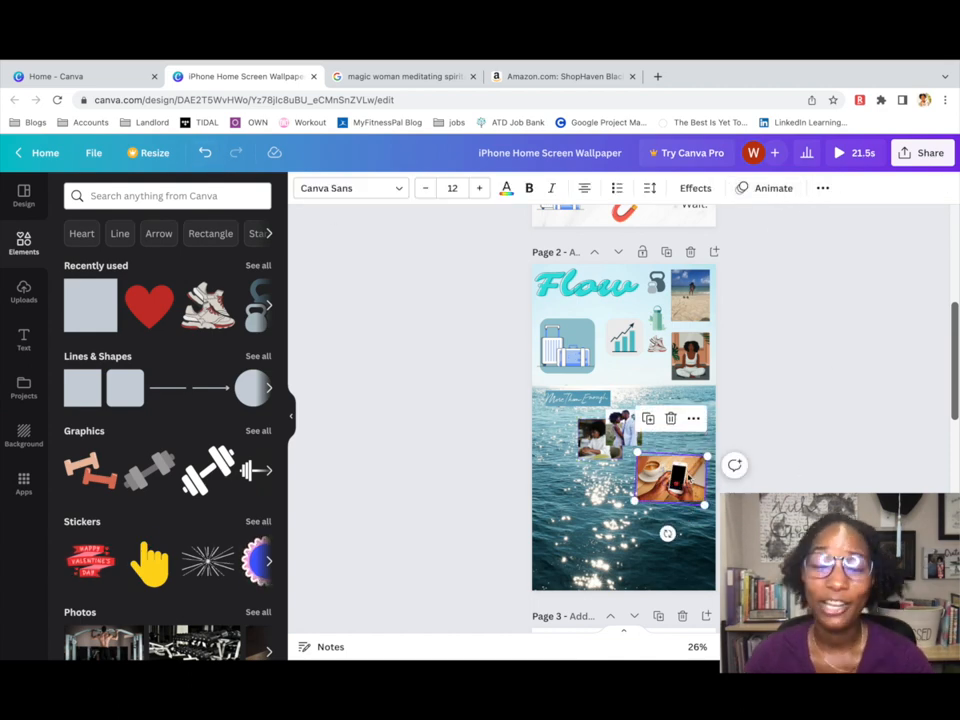
{"action": "left_click", "coordinate": [679, 486]}
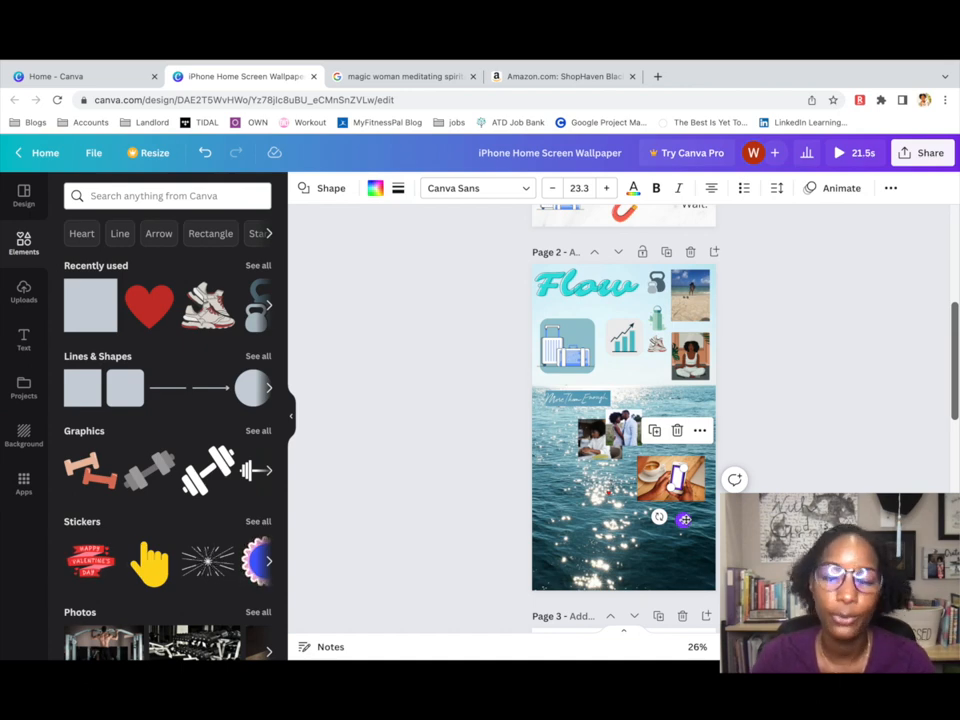
{"action": "left_click_drag", "start_coordinate": [609, 491], "coordinate": [647, 489]}
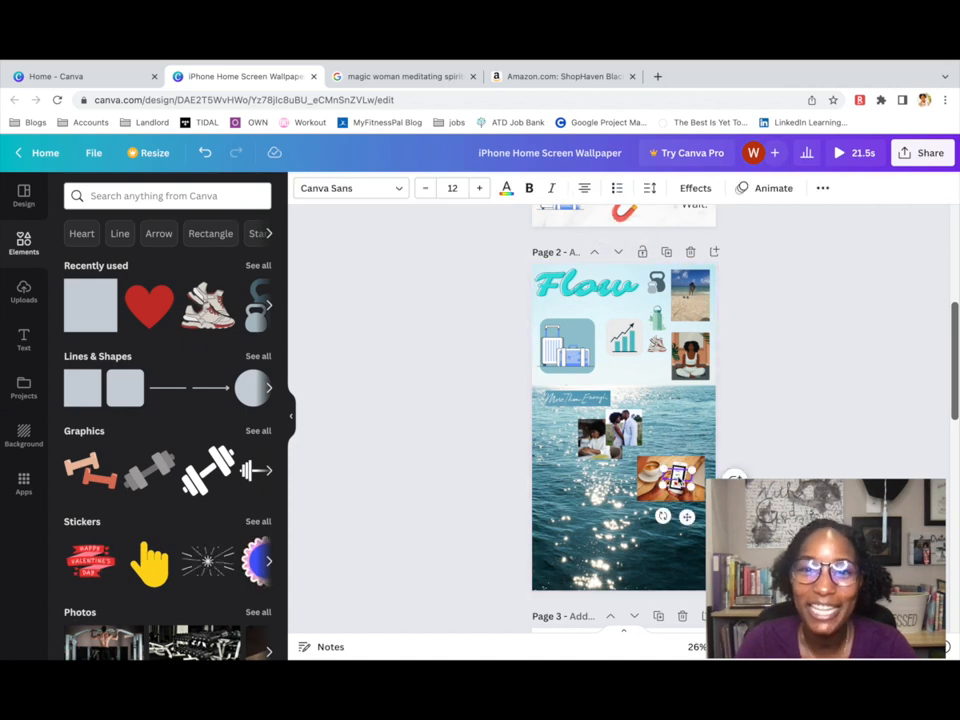
Group the coffee photo and phone into one piece and shrink it.
{"action": "right_click", "coordinate": [681, 490]}
{"action": "left_click", "coordinate": [648, 486], "text": "shift"}
{"action": "right_click", "coordinate": [648, 487]}
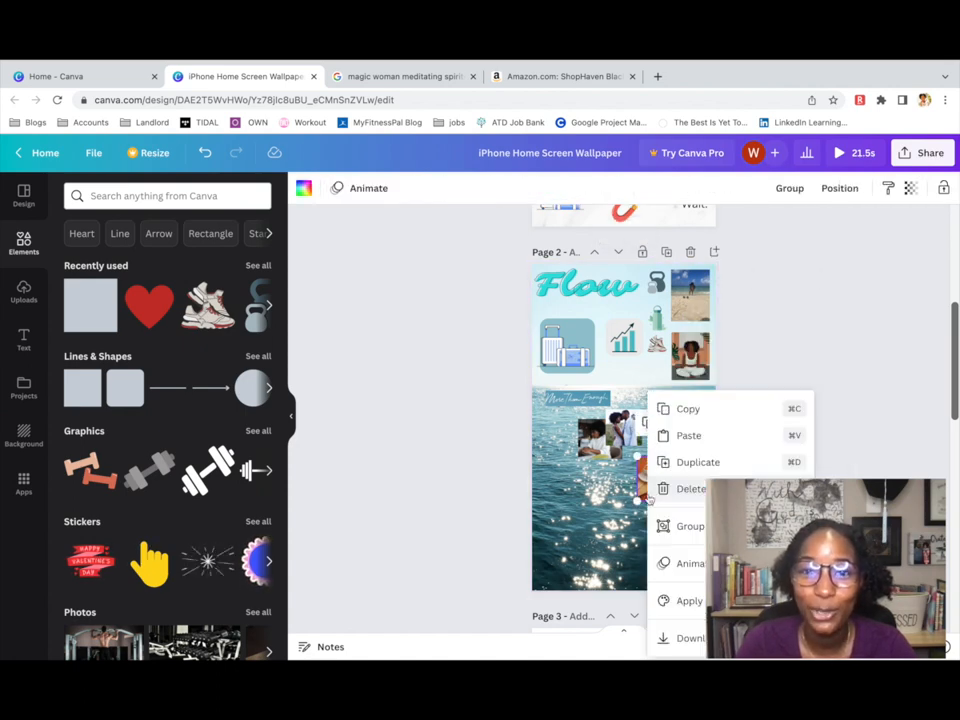
{"action": "left_click", "coordinate": [662, 527]}
{"action": "left_click_drag", "start_coordinate": [637, 456], "coordinate": [657, 469]}
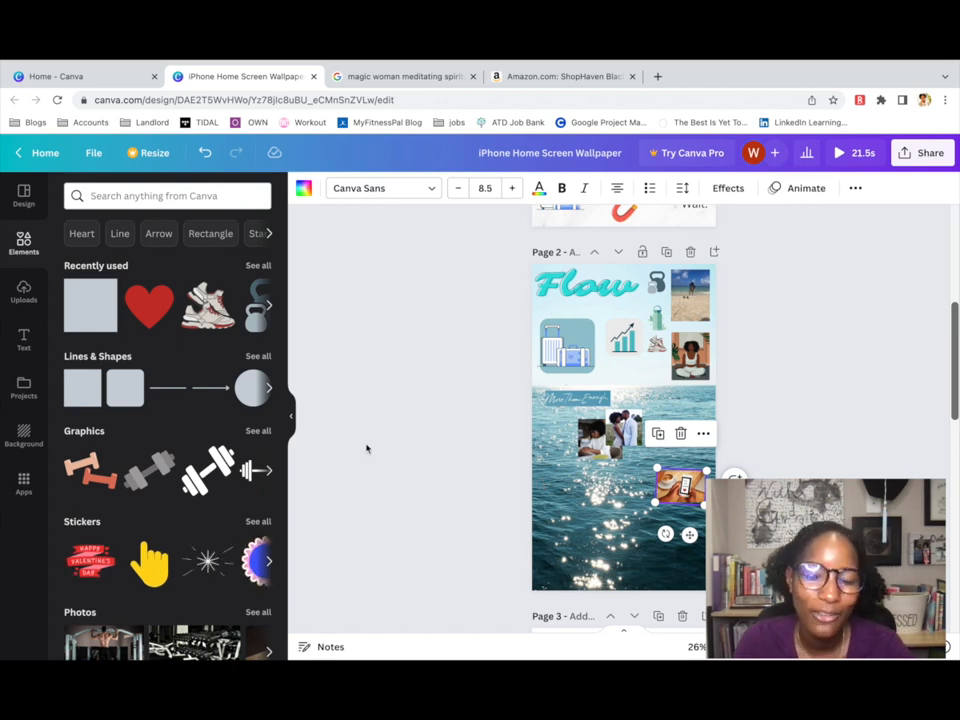
Add the grey sand-writing image from Uploads and rotate it to lie landscape.
{"action": "left_click", "coordinate": [24, 292]}
{"action": "scroll", "coordinate": [167, 450], "scroll_direction": "down", "scroll_amount": 5}
{"action": "left_click", "coordinate": [90, 538]}
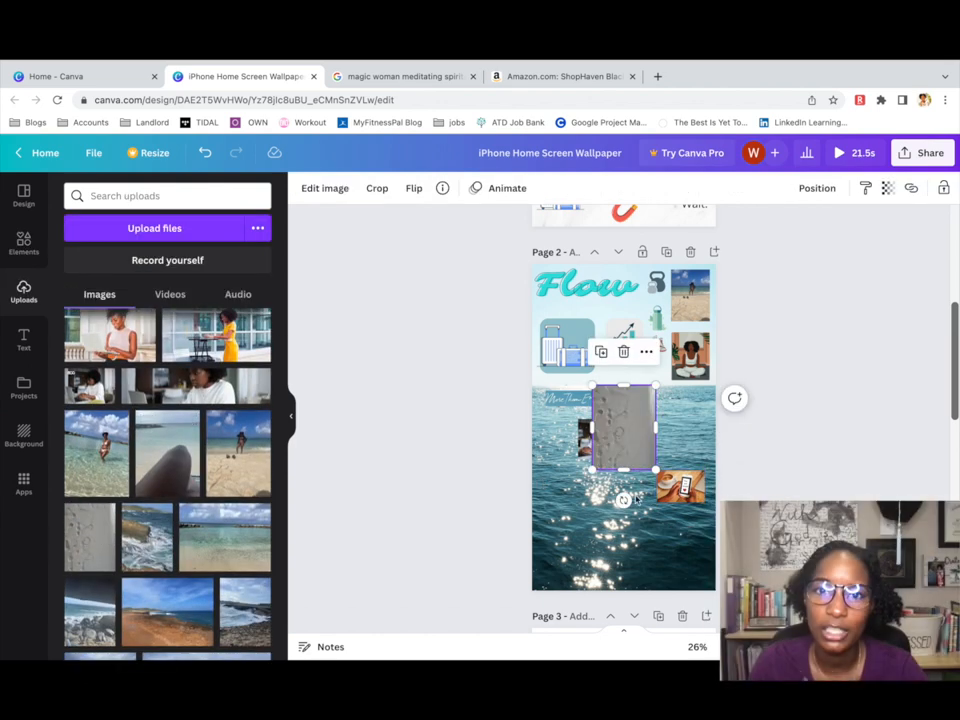
{"action": "left_click_drag", "start_coordinate": [623, 500], "coordinate": [700, 445]}
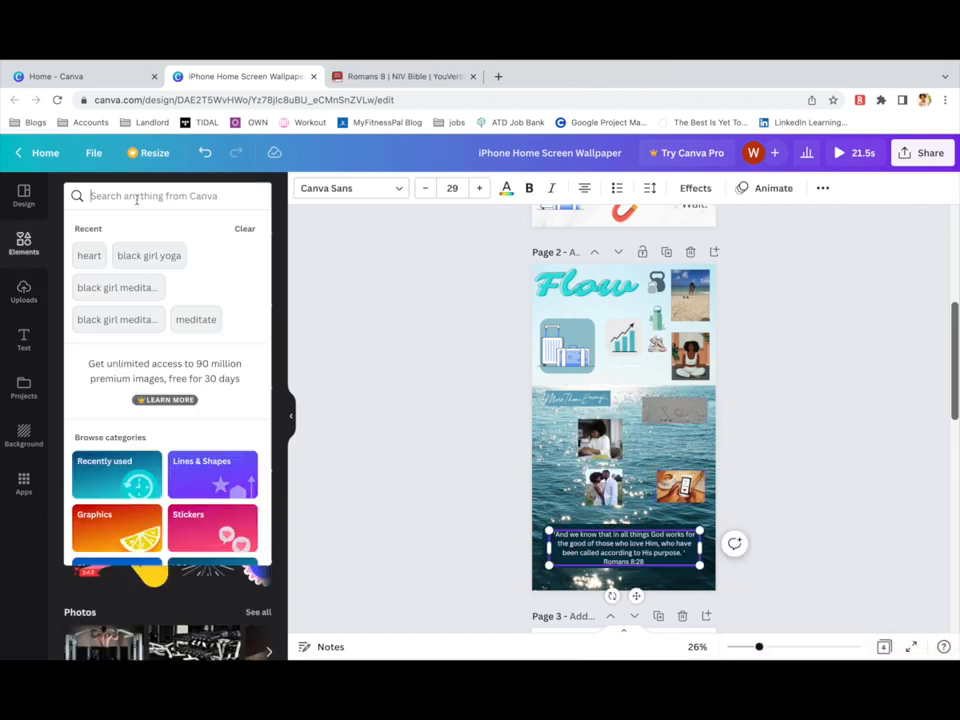
Search Elements for 'photo frame' and place a frame holding the woman's laptop photo.
{"action": "type", "text": "photo frame"}
{"action": "key", "text": "Return"}
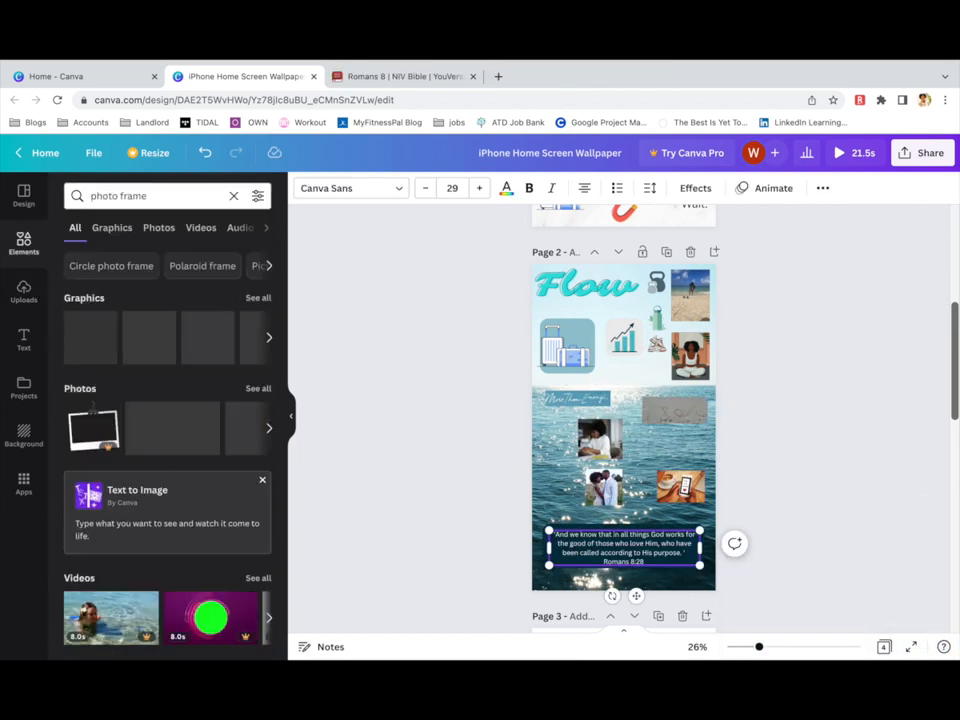
{"action": "left_click_drag", "start_coordinate": [90, 336], "coordinate": [560, 436]}
{"action": "mouse_move", "coordinate": [605, 440]}
{"action": "left_mouse_down"}
{"action": "mouse_move", "coordinate": [559, 436]}
{"action": "mouse_move", "coordinate": [586, 466]}
{"action": "mouse_move", "coordinate": [607, 459]}
{"action": "left_mouse_up"}
{"action": "left_click", "coordinate": [575, 468]}
{"action": "left_click", "coordinate": [566, 442]}
{"action": "double_click", "coordinate": [561, 442]}
{"action": "left_click", "coordinate": [560, 474]}
Fit the woman's photo into the white frame, trim its top-left edge, and move it left and down.
{"action": "double_click", "coordinate": [553, 392]}
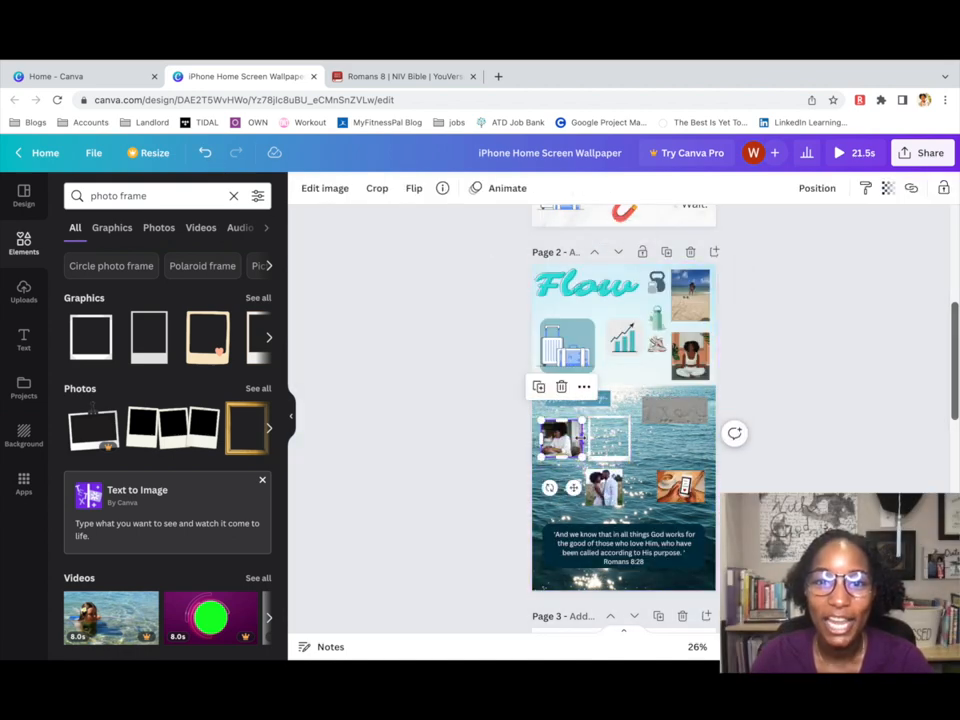
{"action": "scroll", "coordinate": [561, 437], "scroll_direction": "up", "scroll_amount": 5}
{"action": "left_click_drag", "start_coordinate": [508, 460], "coordinate": [597, 462]}
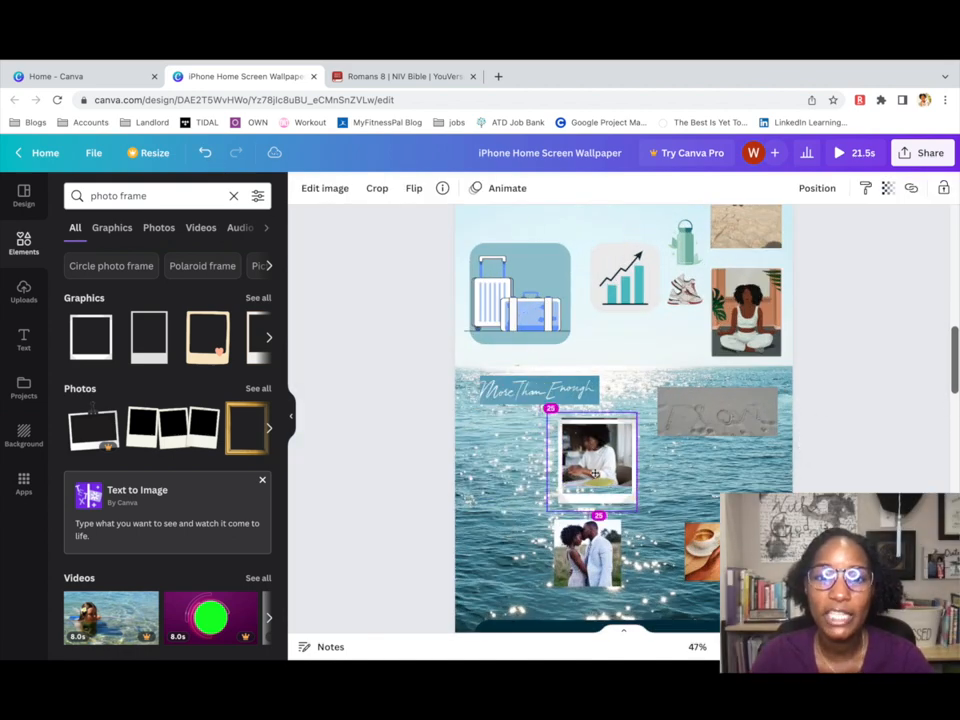
{"action": "double_click", "coordinate": [614, 473]}
{"action": "left_click_drag", "start_coordinate": [547, 405], "coordinate": [551, 415]}
{"action": "left_click", "coordinate": [675, 464]}
{"action": "left_click", "coordinate": [577, 487]}
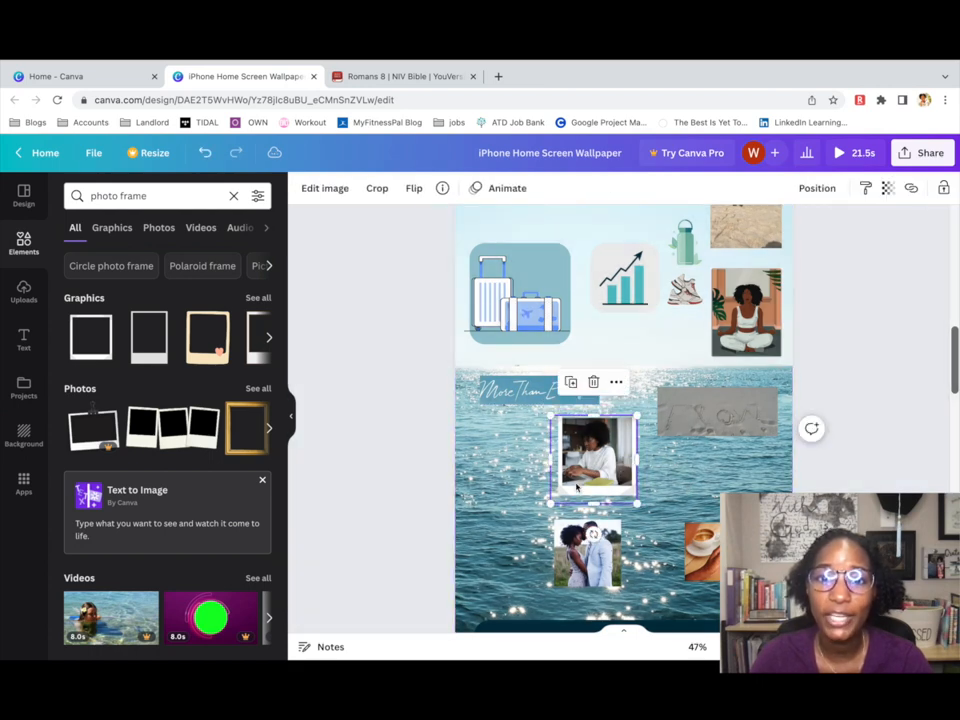
{"action": "left_click_drag", "start_coordinate": [597, 444], "coordinate": [570, 497]}
{"action": "left_click", "coordinate": [632, 474]}
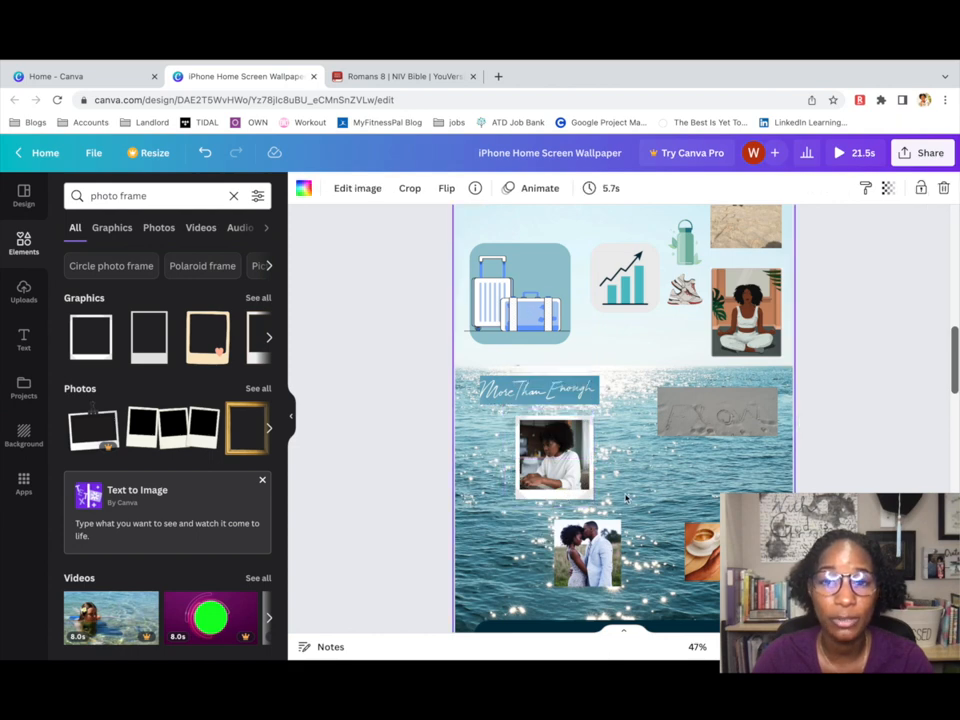
Re-crop the framed photo's top-left edge, shift it further left, and group it with its frame.
{"action": "left_click", "coordinate": [560, 466]}
{"action": "double_click", "coordinate": [565, 477]}
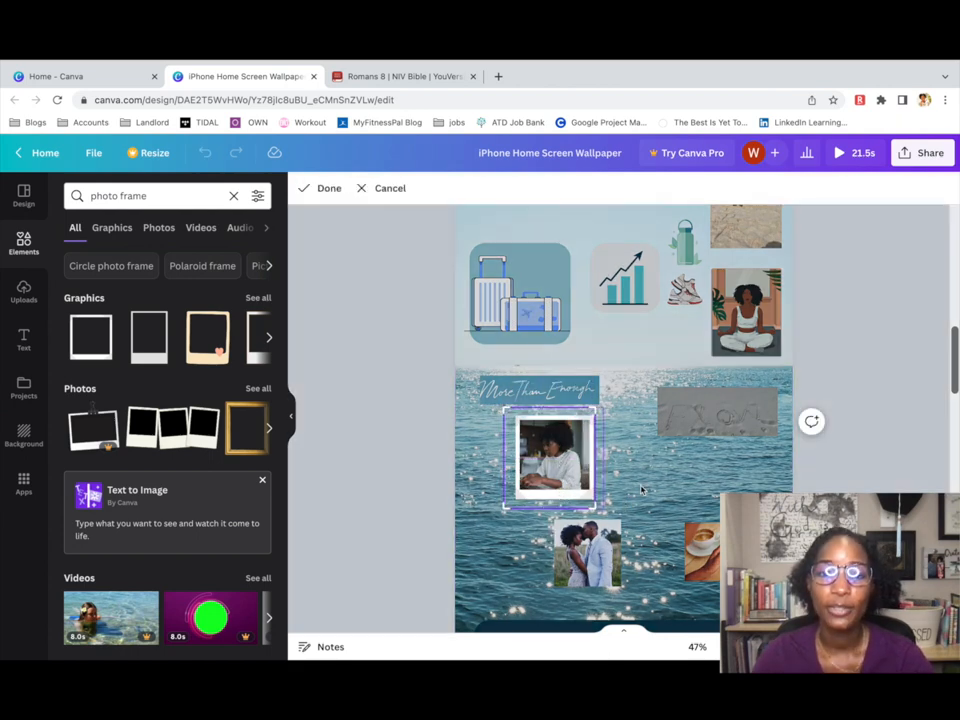
{"action": "left_click", "coordinate": [643, 491]}
{"action": "left_click", "coordinate": [643, 491]}
{"action": "left_click_drag", "start_coordinate": [580, 494], "coordinate": [585, 498]}
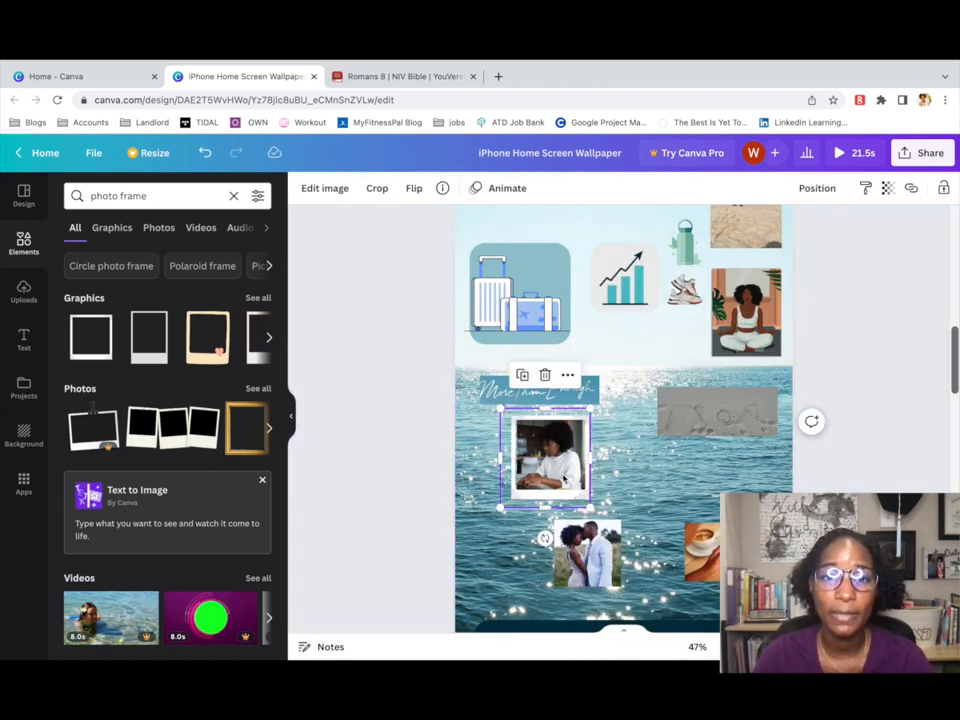
{"action": "double_click", "coordinate": [564, 478]}
{"action": "left_click_drag", "start_coordinate": [501, 409], "coordinate": [509, 412]}
{"action": "key", "text": "Return"}
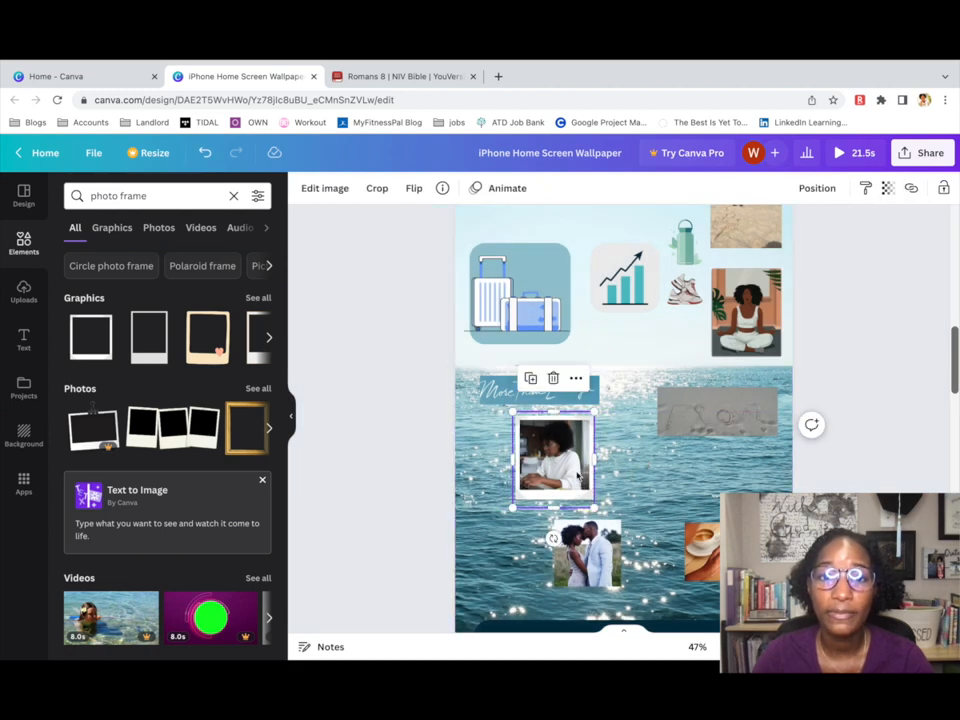
{"action": "left_click_drag", "start_coordinate": [581, 491], "coordinate": [533, 491]}
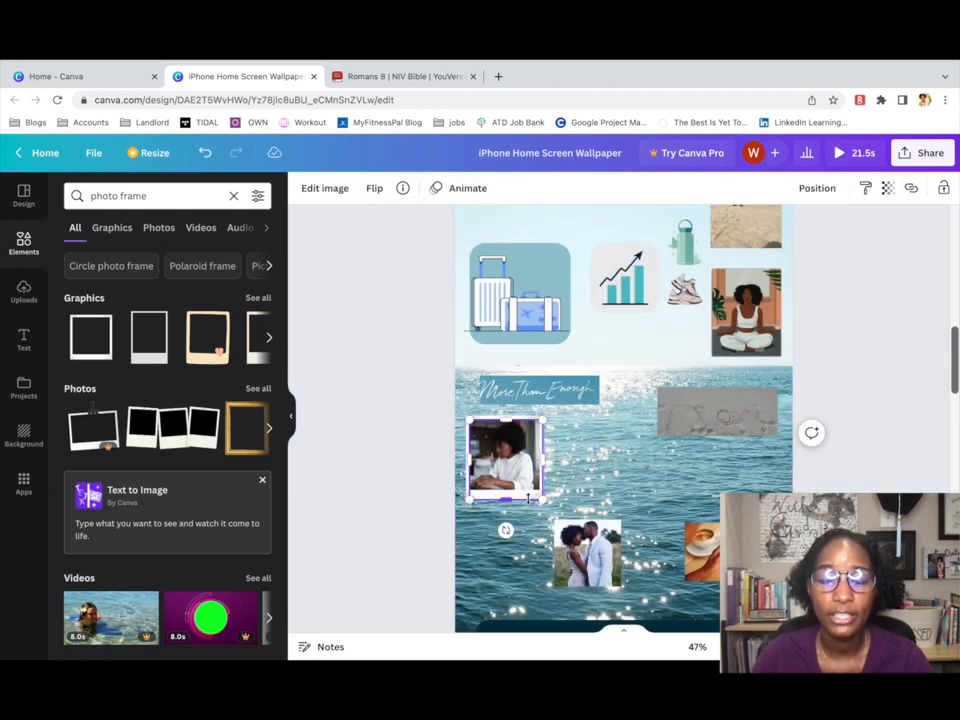
{"action": "left_click_drag", "start_coordinate": [460, 513], "coordinate": [540, 425]}
{"action": "left_click", "coordinate": [784, 188]}
Add a second white frame and position it over the wedding photo.
{"action": "left_click", "coordinate": [91, 338]}
{"action": "left_click_drag", "start_coordinate": [624, 441], "coordinate": [584, 553]}
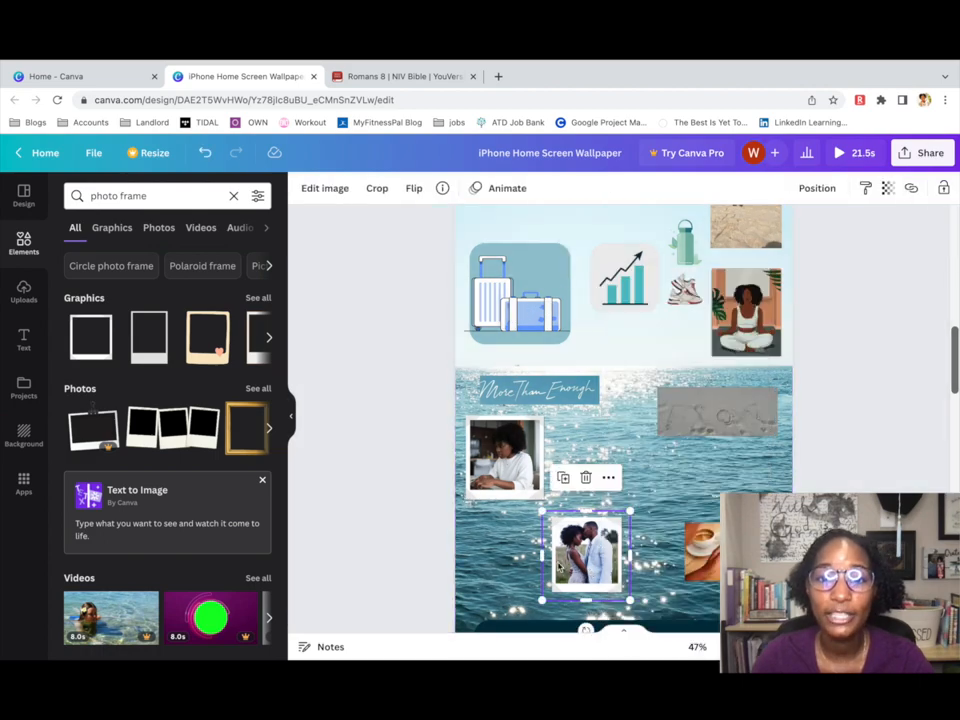
{"action": "left_click_drag", "start_coordinate": [562, 565], "coordinate": [622, 487]}
Adjust the wedding photo inside its white frame and group the two together.
{"action": "double_click", "coordinate": [597, 495]}
{"action": "left_click", "coordinate": [323, 188]}
{"action": "left_click", "coordinate": [600, 562]}
{"action": "double_click", "coordinate": [600, 492]}
{"action": "left_click", "coordinate": [325, 188]}
{"action": "left_click", "coordinate": [630, 518], "text": "shift"}
{"action": "left_click", "coordinate": [788, 188]}
{"action": "left_click", "coordinate": [575, 545]}
Add a third white frame and fit the shrunken coffee-and-phone picture behind it.
{"action": "left_click", "coordinate": [91, 337]}
{"action": "left_click_drag", "start_coordinate": [624, 443], "coordinate": [716, 487]}
{"action": "mouse_move", "coordinate": [715, 552]}
{"action": "left_mouse_down"}
{"action": "mouse_move", "coordinate": [693, 479]}
{"action": "mouse_move", "coordinate": [689, 514]}
{"action": "mouse_move", "coordinate": [692, 493]}
{"action": "mouse_move", "coordinate": [710, 543]}
{"action": "left_mouse_up"}
{"action": "left_click_drag", "start_coordinate": [680, 498], "coordinate": [715, 516]}
{"action": "double_click", "coordinate": [711, 490]}
{"action": "left_click", "coordinate": [714, 519]}
{"action": "left_click_drag", "start_coordinate": [774, 522], "coordinate": [720, 472]}
Nudge the coffee-and-phone picture's frame slightly right into place.
{"action": "left_click", "coordinate": [709, 472]}
{"action": "right_click", "coordinate": [731, 457]}
{"action": "left_click", "coordinate": [780, 473]}
{"action": "left_click", "coordinate": [709, 472]}
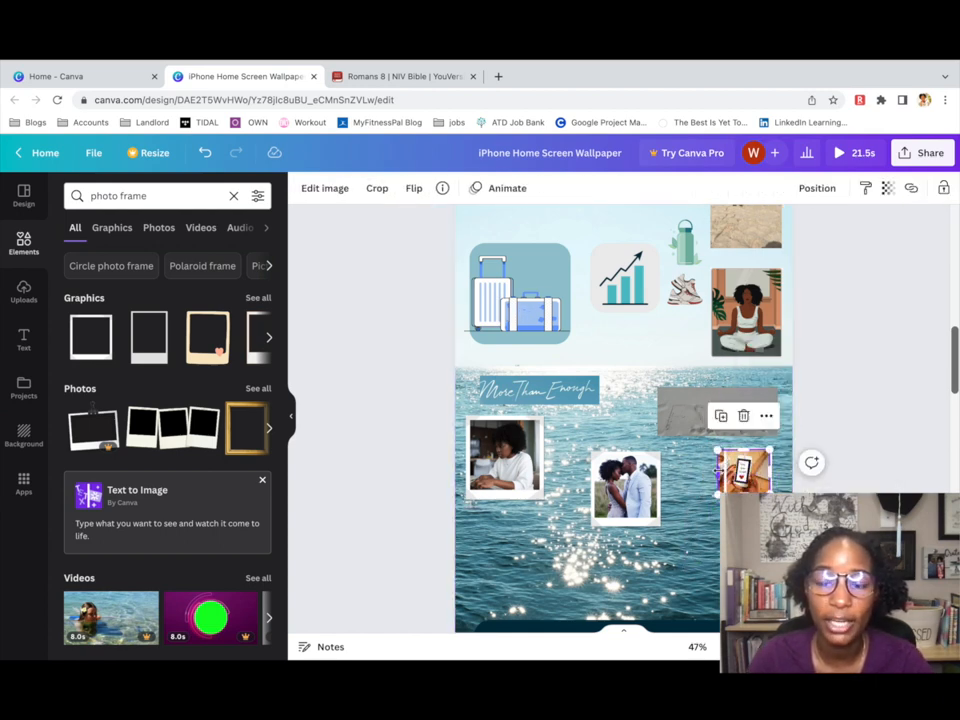
{"action": "left_click", "coordinate": [698, 480]}
{"action": "left_click", "coordinate": [747, 472]}
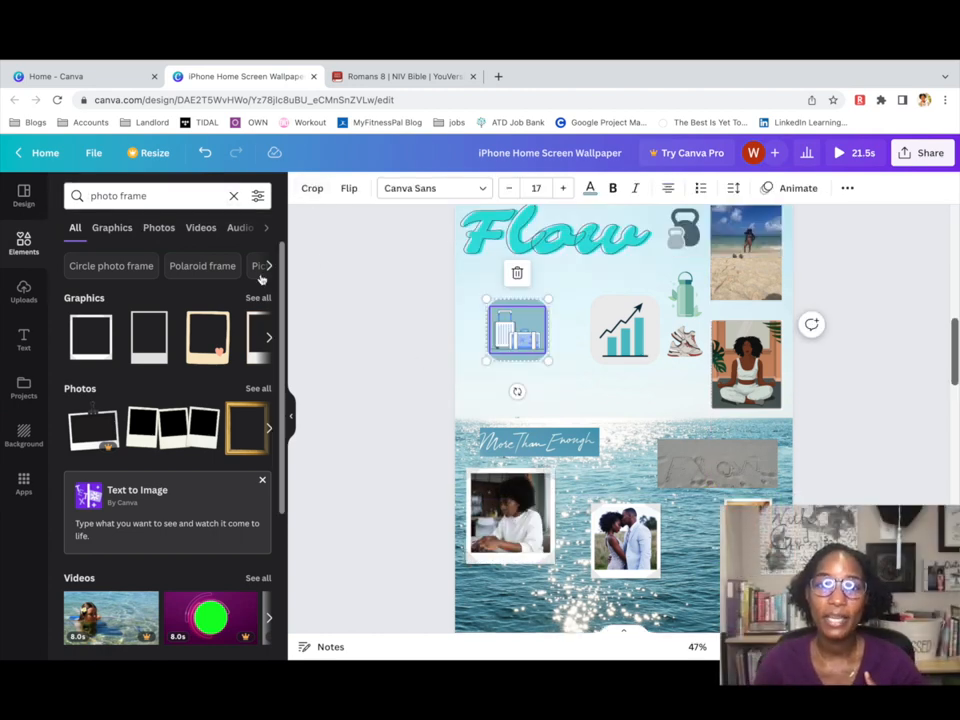
Add a paragraph text box and move the widened 'God is for me' line above the luggage.
{"action": "left_click", "coordinate": [25, 340]}
{"action": "left_click", "coordinate": [199, 233]}
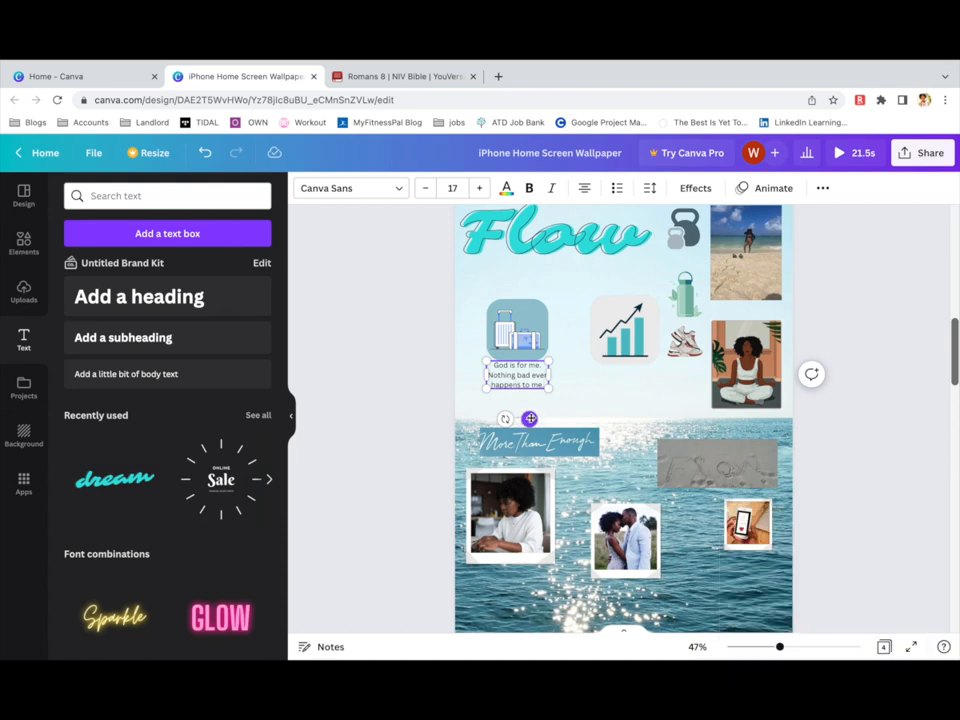
{"action": "left_click_drag", "start_coordinate": [529, 418], "coordinate": [512, 325]}
{"action": "left_click_drag", "start_coordinate": [531, 280], "coordinate": [580, 276]}
{"action": "left_click", "coordinate": [544, 393]}
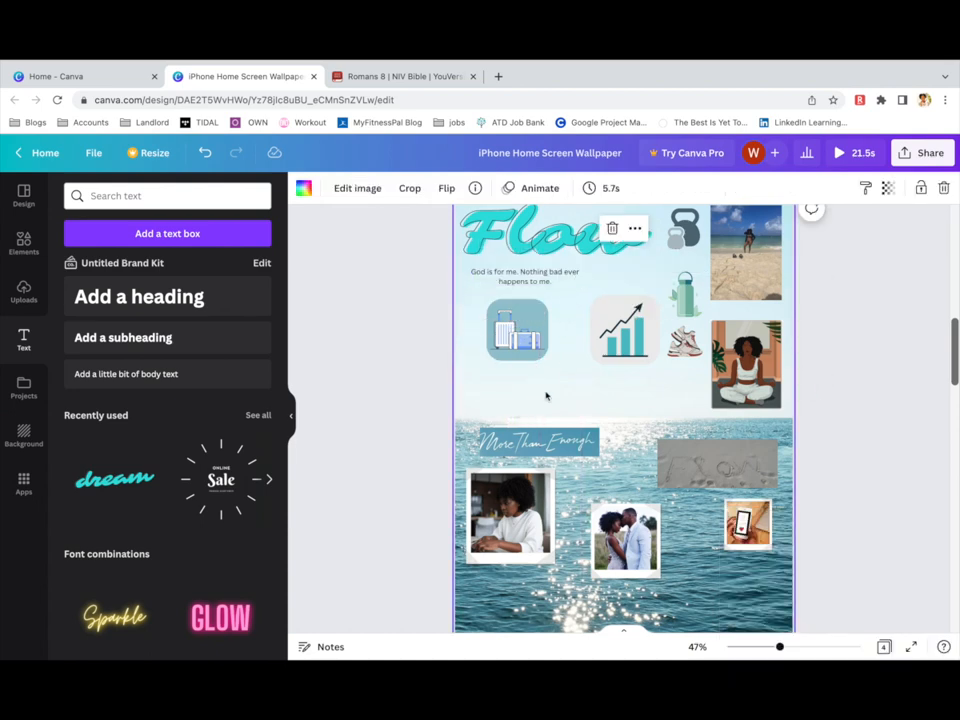
Add another text box and copy Jeremiah 29:11 from the bible.com page.
{"action": "left_click", "coordinate": [160, 233]}
{"action": "left_click", "coordinate": [400, 76]}
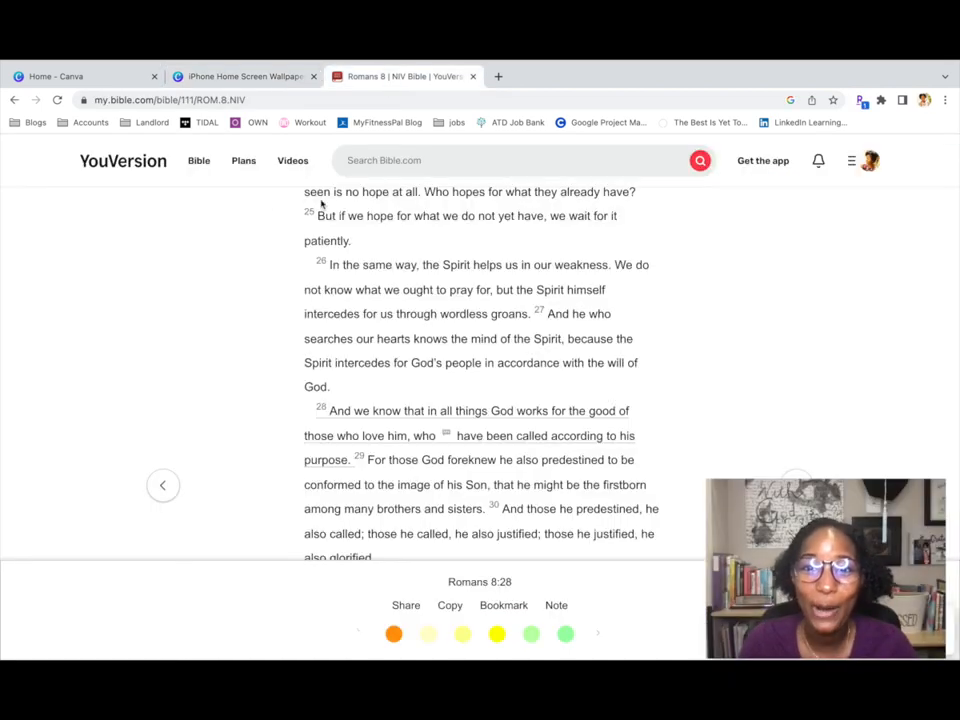
{"action": "scroll", "coordinate": [321, 203], "scroll_direction": "up", "scroll_amount": 10}
{"action": "left_click", "coordinate": [310, 203]}
{"action": "scroll", "coordinate": [337, 400], "scroll_direction": "down", "scroll_amount": 5}
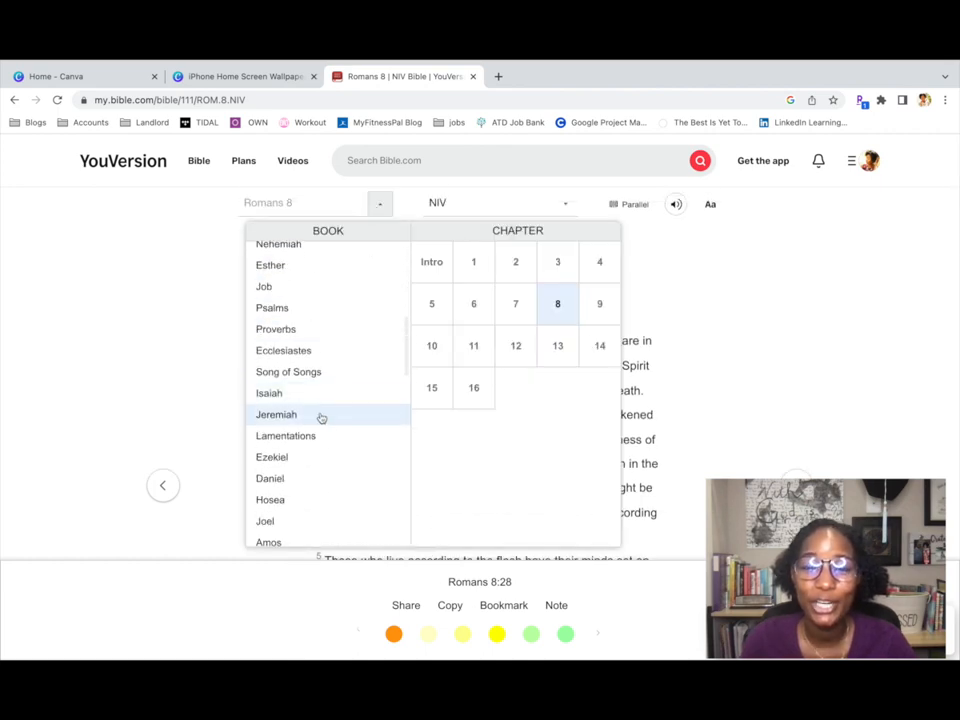
{"action": "left_click", "coordinate": [319, 416]}
{"action": "scroll", "coordinate": [568, 336], "scroll_direction": "down", "scroll_amount": 2}
{"action": "left_click", "coordinate": [598, 315]}
{"action": "scroll", "coordinate": [478, 386], "scroll_direction": "down", "scroll_amount": 10}
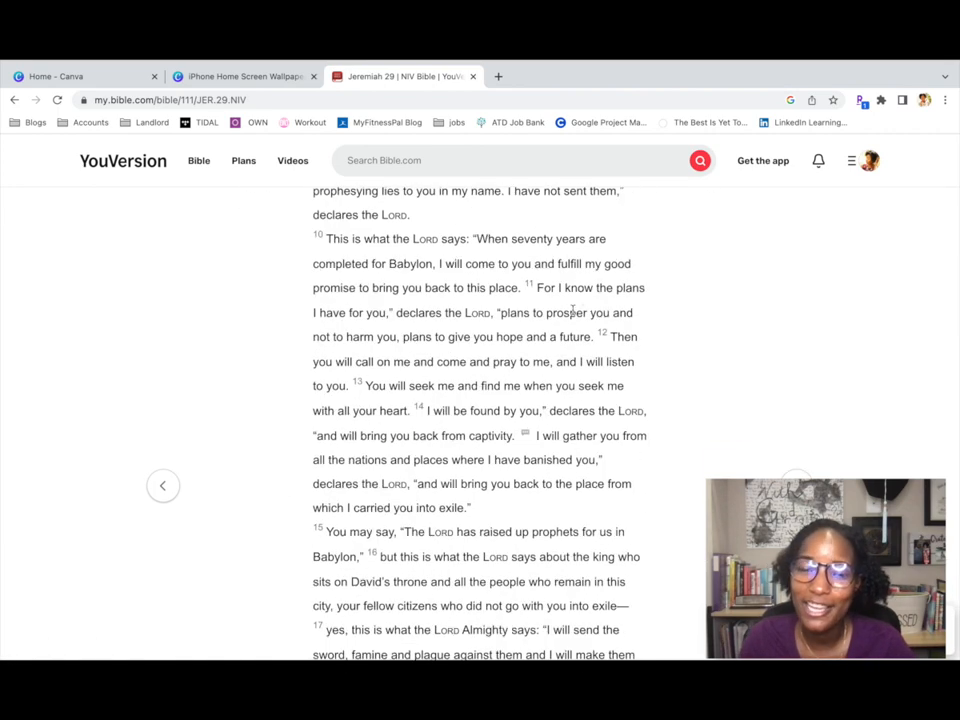
{"action": "left_click", "coordinate": [574, 311]}
{"action": "left_click", "coordinate": [450, 606]}
{"action": "left_click", "coordinate": [245, 76]}
Paste the Jeremiah 29:11 verse, delete the bible.com link, then resize and move it up.
{"action": "type", "text": "\"For I know the plans I have for you,\" declares the Lord, \"plans to prosper you and not to harm you, plans to give you hope and a future.\" Jeremiah 29:11 https://my.bible.com/bible/111/JER.29.11"}
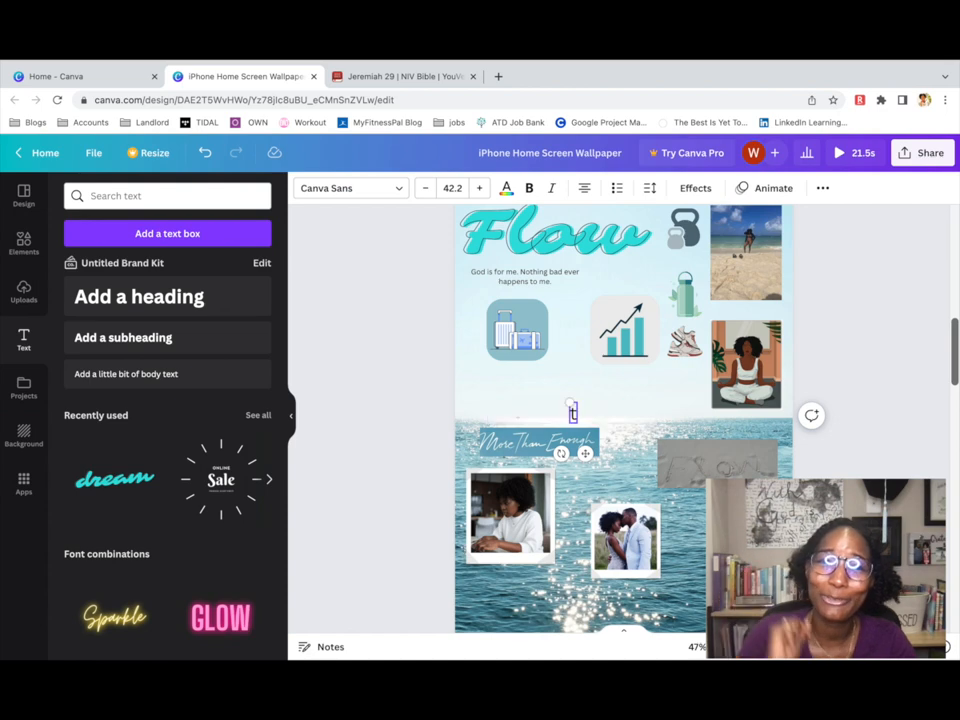
{"action": "left_click_drag", "start_coordinate": [459, 555], "coordinate": [634, 582]}
{"action": "key", "text": "BackSpace"}
{"action": "left_click_drag", "start_coordinate": [691, 543], "coordinate": [590, 464]}
{"action": "left_click_drag", "start_coordinate": [582, 440], "coordinate": [686, 441]}
{"action": "left_click_drag", "start_coordinate": [618, 415], "coordinate": [625, 381]}
Group the chart graphic with its rounded background and shrink the group.
{"action": "left_click", "coordinate": [622, 337]}
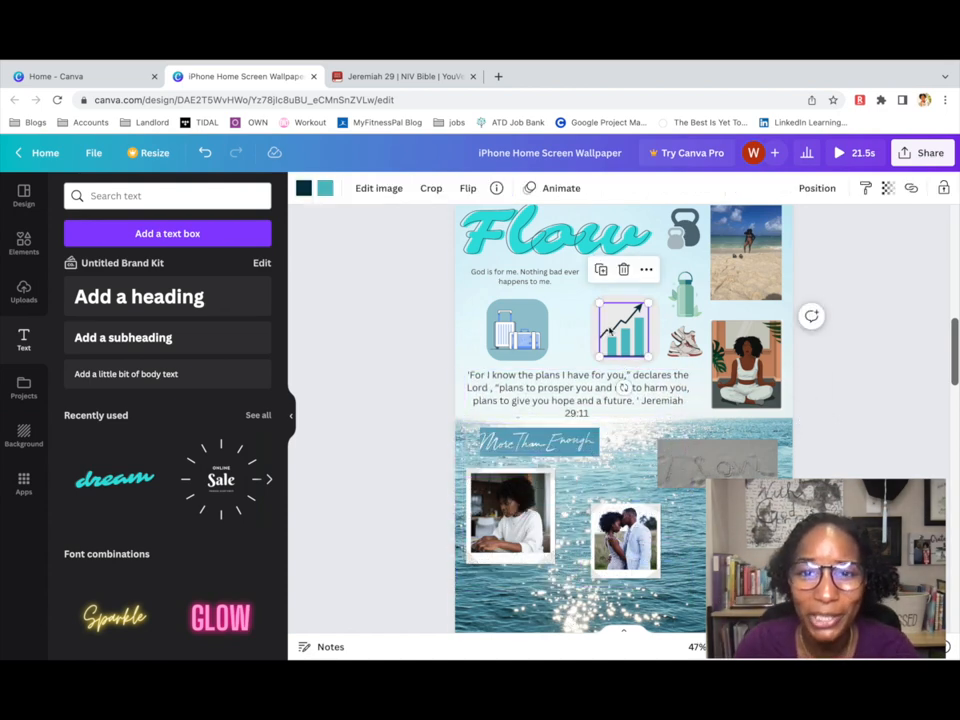
{"action": "left_click_drag", "start_coordinate": [622, 337], "coordinate": [641, 347]}
{"action": "left_click", "coordinate": [594, 337]}
{"action": "right_click", "coordinate": [594, 337]}
{"action": "left_click", "coordinate": [648, 471]}
{"action": "left_click", "coordinate": [560, 276]}
{"action": "left_click_drag", "start_coordinate": [582, 278], "coordinate": [651, 277]}
Set the affirmation text to size 28 and shift the luggage and chart left.
{"action": "left_click", "coordinate": [453, 188]}
{"action": "left_click", "coordinate": [453, 463]}
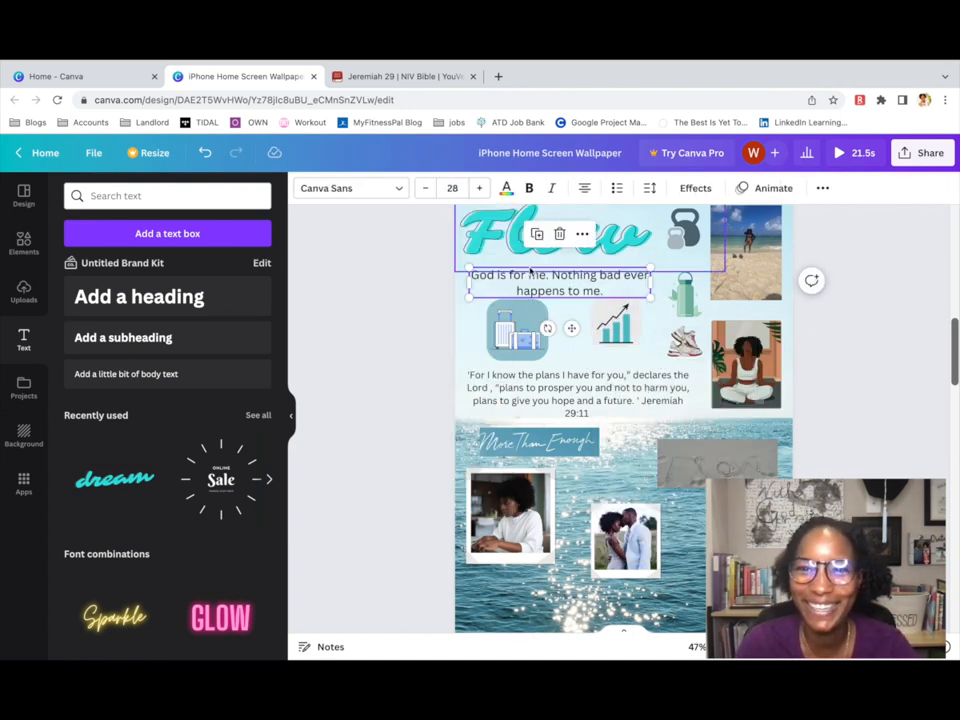
{"action": "left_click_drag", "start_coordinate": [522, 341], "coordinate": [513, 344]}
{"action": "left_click_drag", "start_coordinate": [619, 330], "coordinate": [592, 344]}
Rearrange the kettlebell, water bottle, enlarged shoe and sand-writing image around the Flow heading.
{"action": "left_click", "coordinate": [676, 256]}
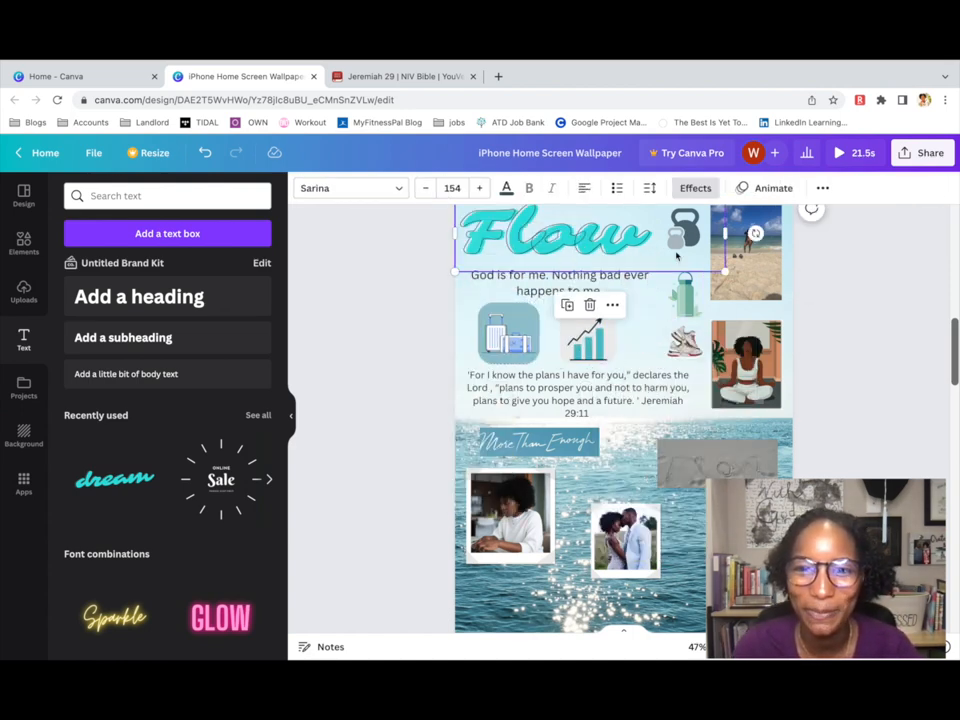
{"action": "scroll", "coordinate": [700, 250], "scroll_direction": "up", "scroll_amount": 1}
{"action": "left_click", "coordinate": [686, 268]}
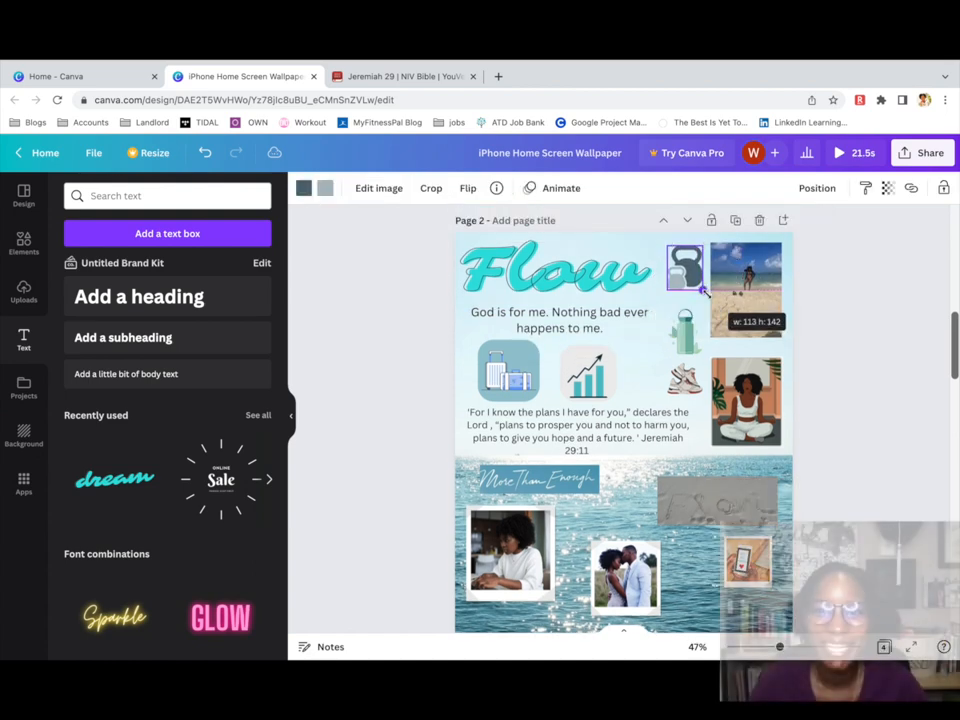
{"action": "left_click_drag", "start_coordinate": [690, 285], "coordinate": [665, 305]}
{"action": "left_click", "coordinate": [687, 349]}
{"action": "left_click", "coordinate": [692, 388]}
{"action": "left_click_drag", "start_coordinate": [667, 394], "coordinate": [660, 402]}
{"action": "left_click_drag", "start_coordinate": [684, 335], "coordinate": [683, 330]}
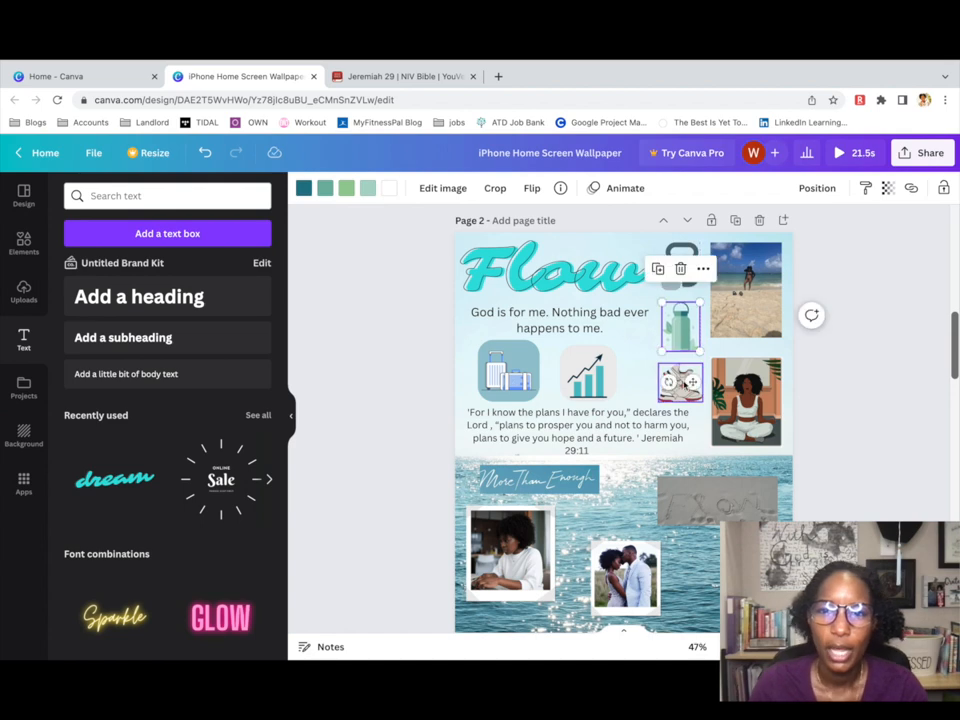
{"action": "left_click_drag", "start_coordinate": [682, 381], "coordinate": [685, 380]}
{"action": "left_click_drag", "start_coordinate": [732, 505], "coordinate": [744, 491]}
{"action": "left_click_drag", "start_coordinate": [502, 480], "coordinate": [694, 611]}
Shrink the laptop photo and tilt it counterclockwise.
{"action": "scroll", "coordinate": [692, 560], "scroll_direction": "down", "scroll_amount": 3}
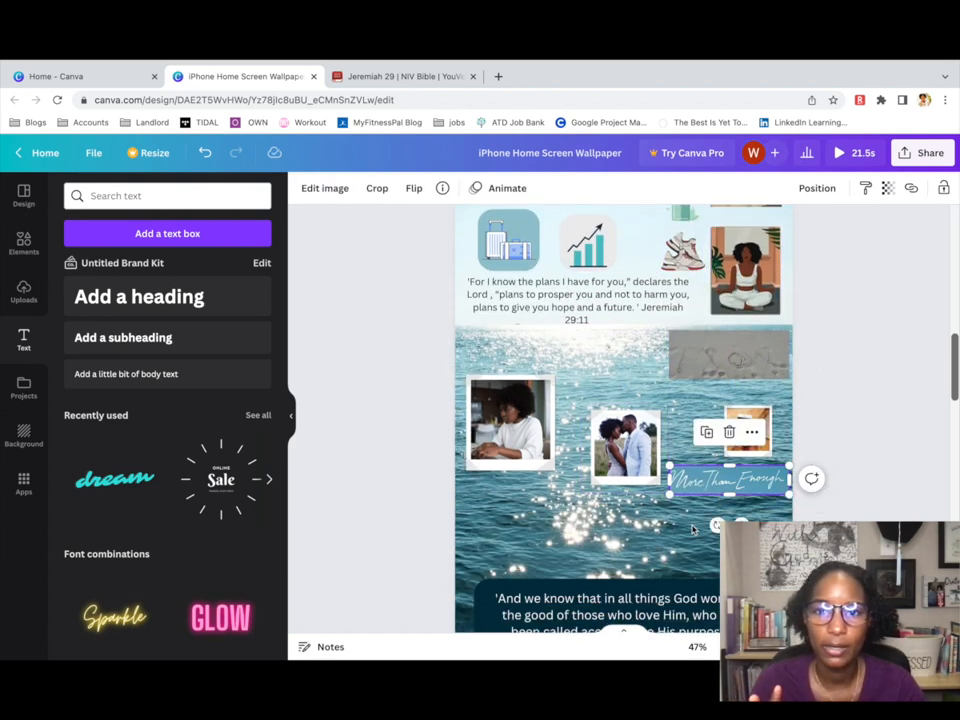
{"action": "left_click_drag", "start_coordinate": [525, 451], "coordinate": [521, 488]}
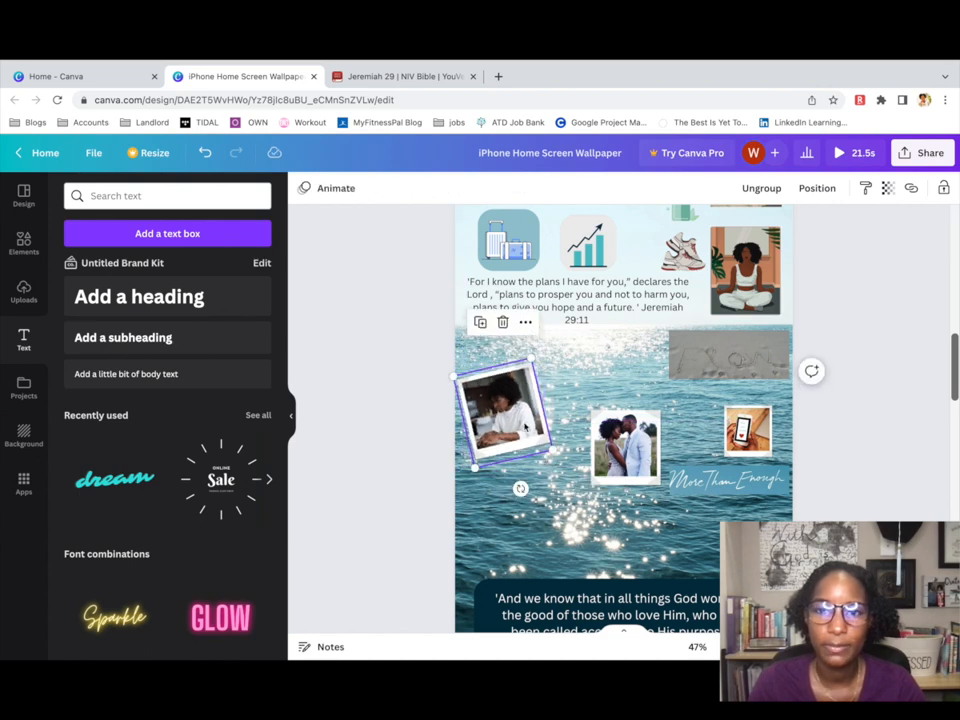
{"action": "left_click_drag", "start_coordinate": [514, 428], "coordinate": [523, 420]}
Reposition the couple photo, group it with its frame, tilt it to 5° and adjust its crop.
{"action": "left_click", "coordinate": [622, 478]}
{"action": "left_click_drag", "start_coordinate": [622, 478], "coordinate": [579, 511]}
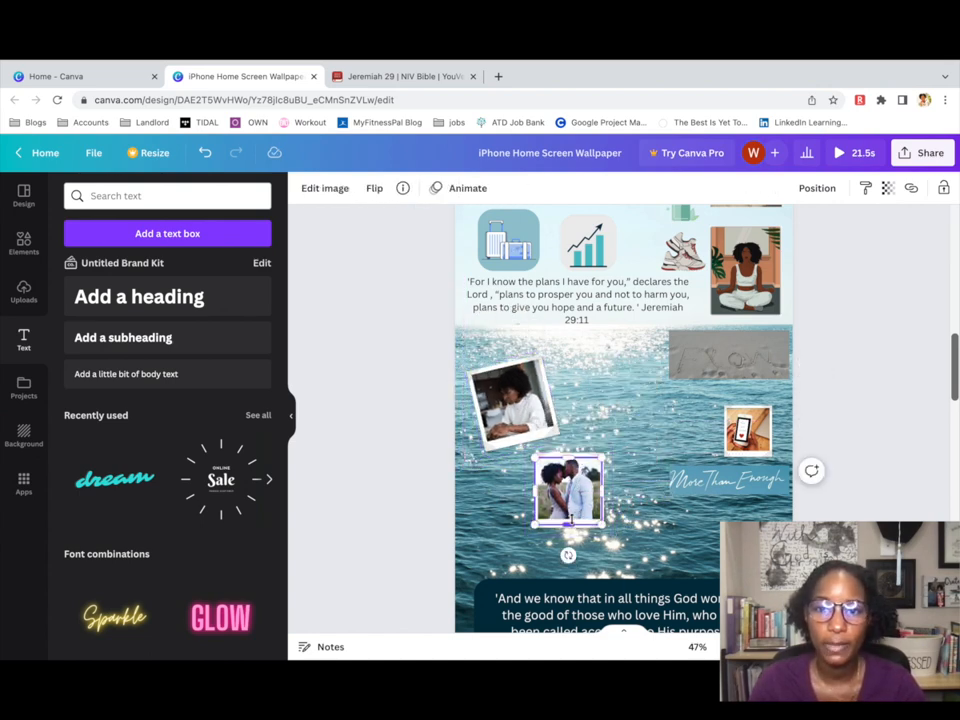
{"action": "right_click", "coordinate": [568, 519]}
{"action": "left_click", "coordinate": [560, 457]}
{"action": "left_click_drag", "start_coordinate": [566, 522], "coordinate": [608, 461]}
{"action": "left_click", "coordinate": [576, 505], "text": "shift"}
{"action": "right_click", "coordinate": [576, 505]}
{"action": "left_click", "coordinate": [604, 525]}
{"action": "left_click_drag", "start_coordinate": [608, 528], "coordinate": [603, 528]}
{"action": "left_click_drag", "start_coordinate": [633, 476], "coordinate": [627, 474]}
{"action": "double_click", "coordinate": [614, 424]}
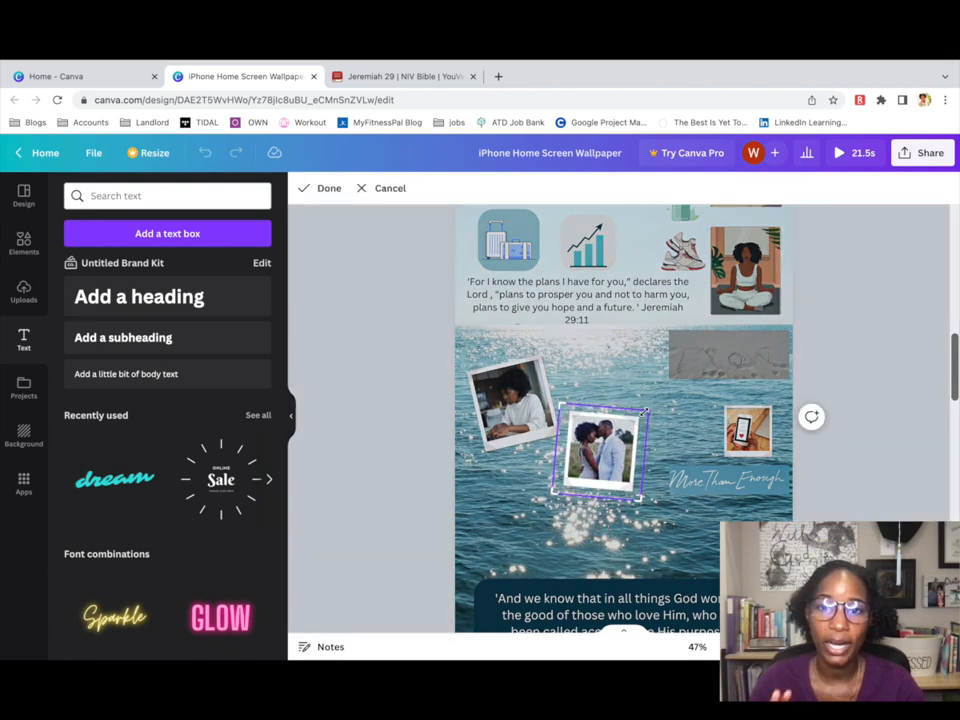
{"action": "left_click", "coordinate": [691, 533]}
Move the phone photo and delete the extra white frame.
{"action": "scroll", "coordinate": [706, 534], "scroll_direction": "down", "scroll_amount": 1}
{"action": "left_click", "coordinate": [747, 398]}
{"action": "left_click_drag", "start_coordinate": [717, 421], "coordinate": [691, 382]}
{"action": "left_click", "coordinate": [703, 405]}
{"action": "key", "text": "Delete"}
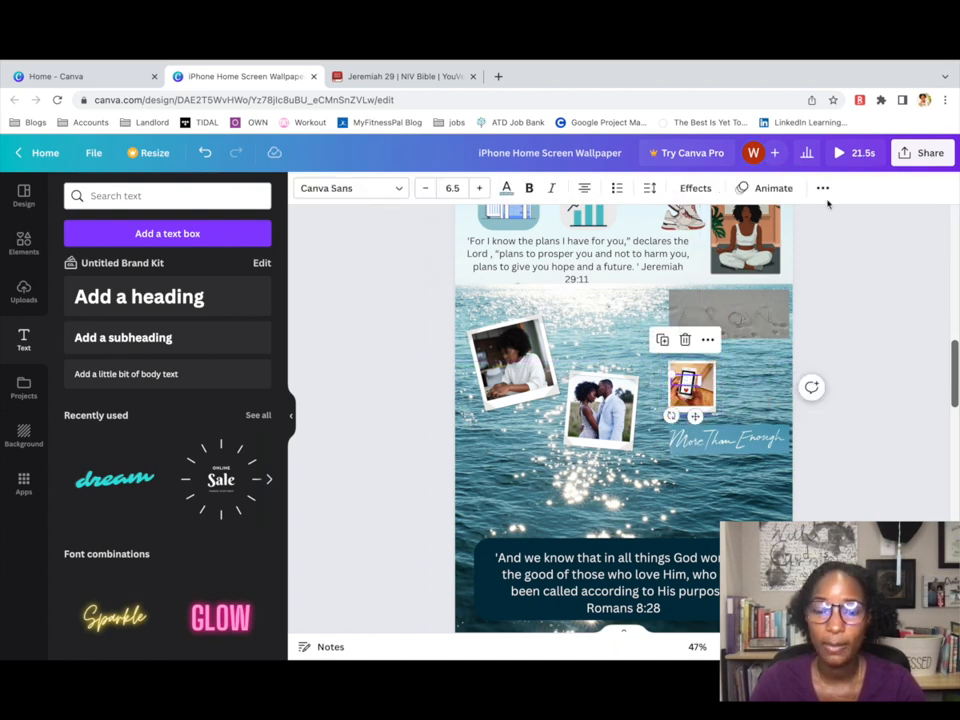
Bring the More Than Enough text forward and set it to the dark document colour.
{"action": "left_click", "coordinate": [824, 190]}
{"action": "left_click", "coordinate": [687, 221]}
{"action": "left_click", "coordinate": [536, 262]}
{"action": "left_click", "coordinate": [697, 381]}
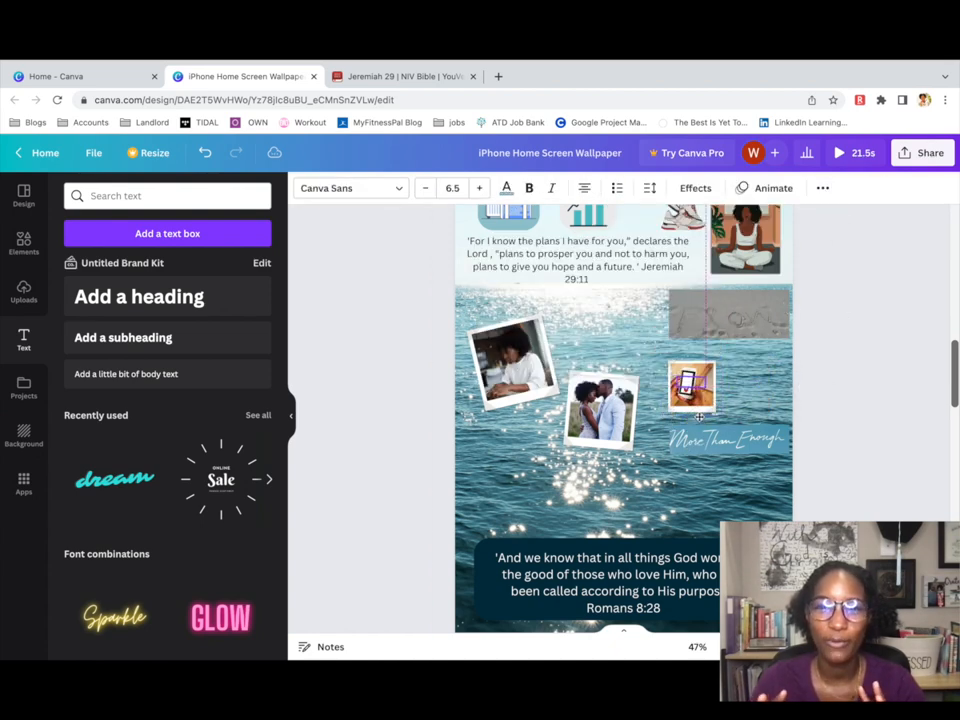
{"action": "left_click", "coordinate": [506, 188]}
{"action": "left_click", "coordinate": [80, 293]}
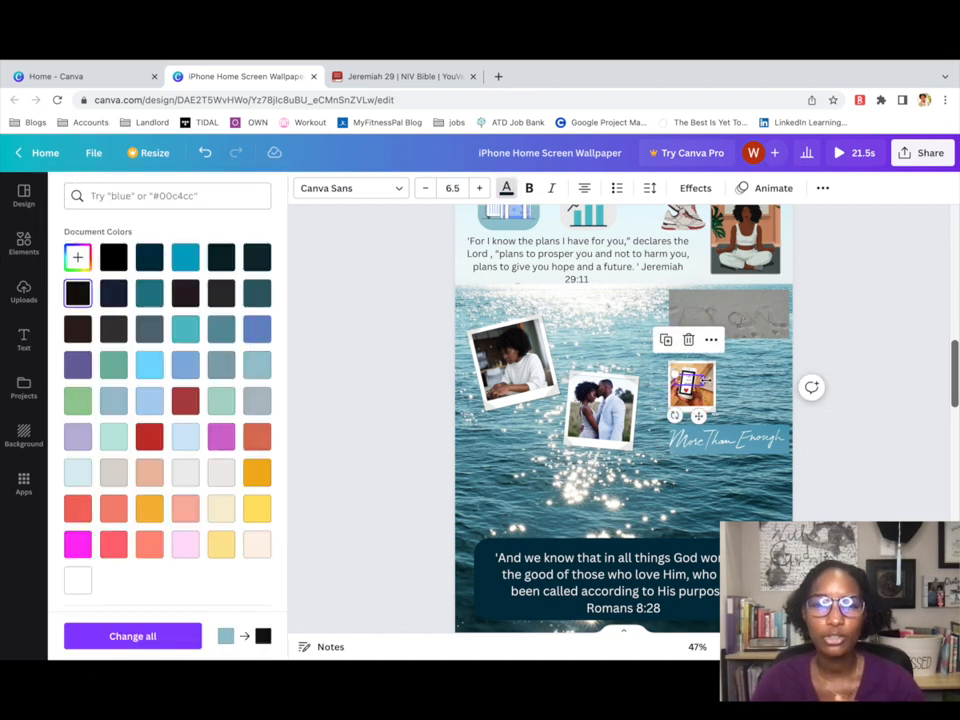
{"action": "left_click", "coordinate": [688, 389]}
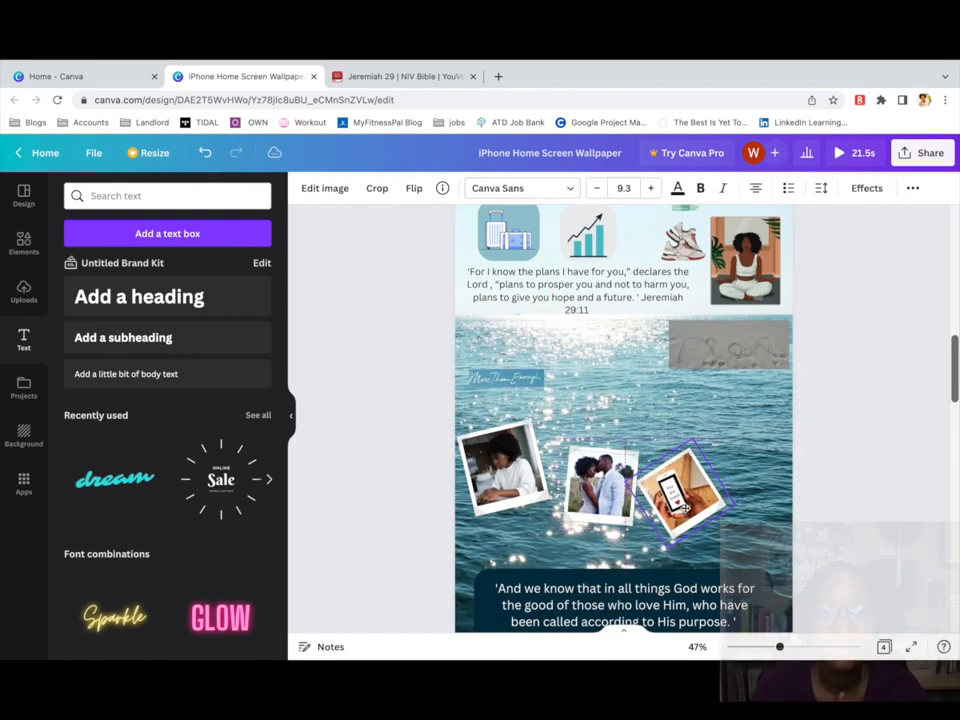
Add the beach photo from Uploads and crop its bottom edge.
{"action": "left_click", "coordinate": [686, 508]}
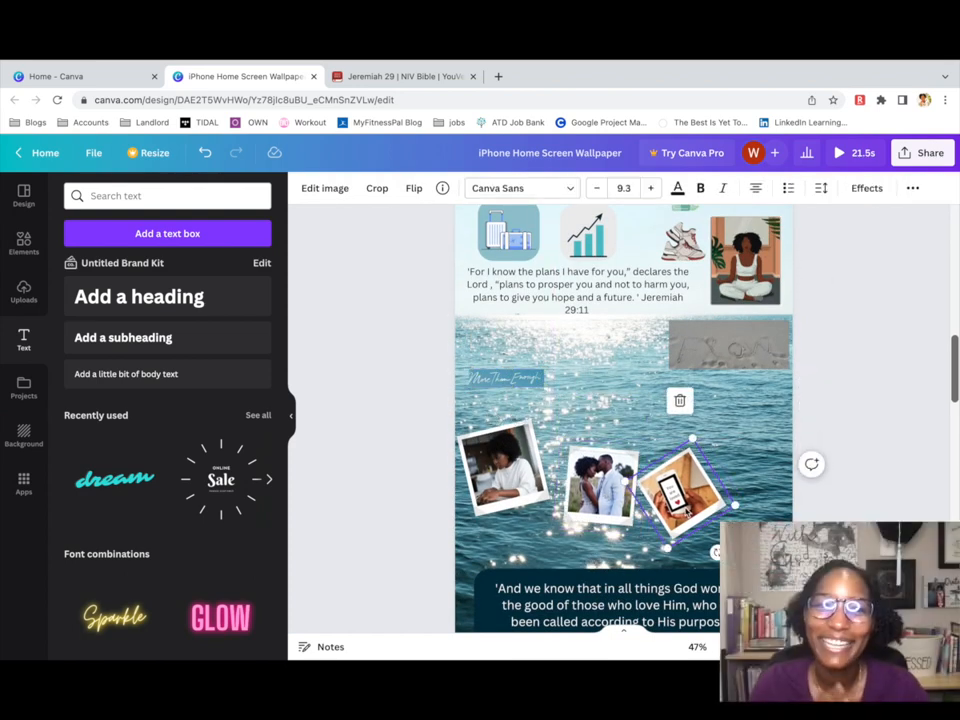
{"action": "left_click", "coordinate": [24, 290]}
{"action": "left_click", "coordinate": [167, 360]}
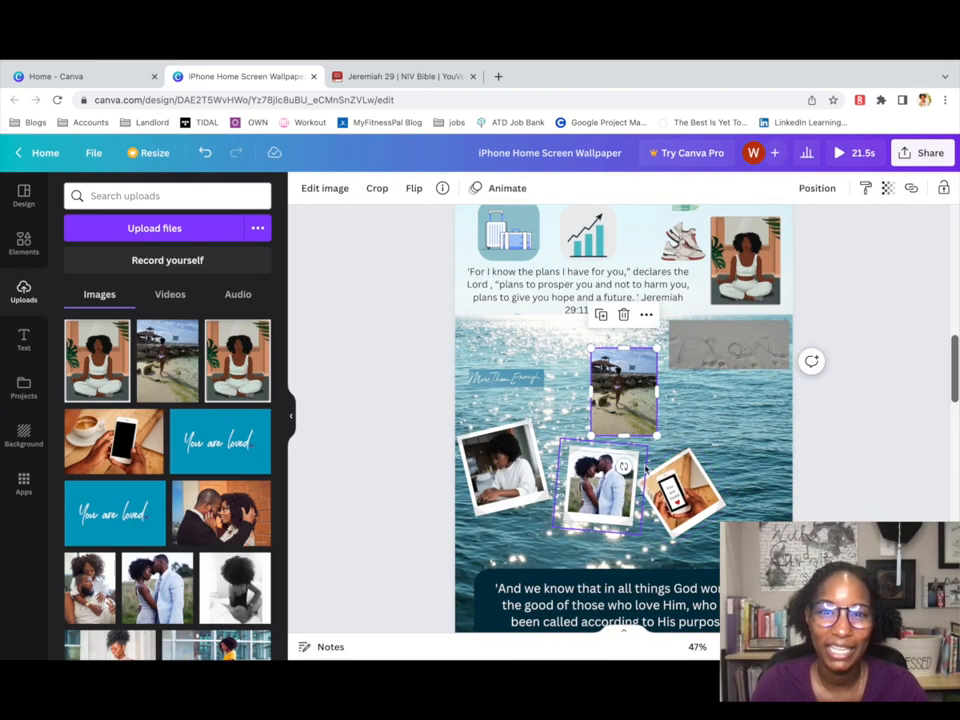
{"action": "left_click_drag", "start_coordinate": [631, 434], "coordinate": [631, 414]}
Add a Polaroid frame from Elements and position it over the beach photo.
{"action": "left_click", "coordinate": [24, 243]}
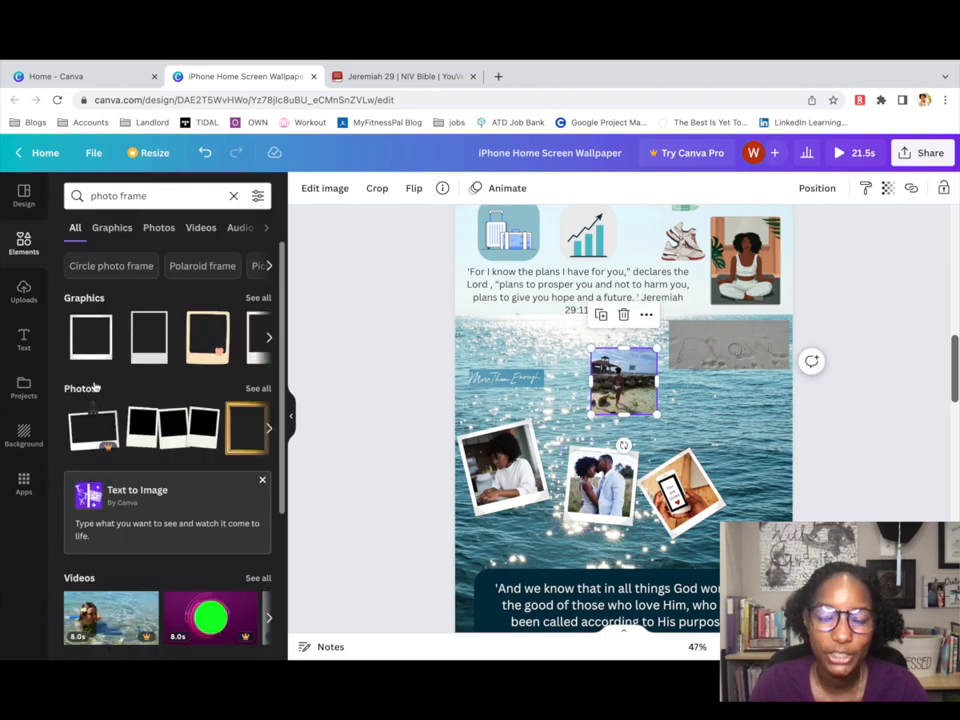
{"action": "left_click", "coordinate": [148, 362]}
{"action": "left_click_drag", "start_coordinate": [759, 583], "coordinate": [510, 328]}
{"action": "left_click", "coordinate": [504, 285]}
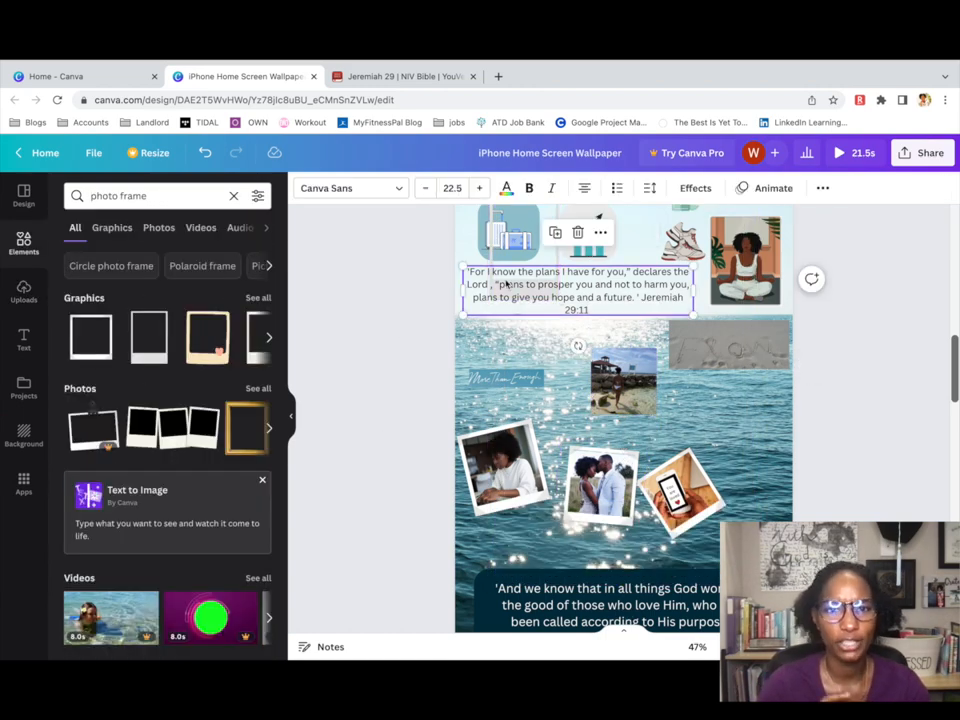
{"action": "left_click_drag", "start_coordinate": [504, 285], "coordinate": [536, 369]}
{"action": "key", "text": "super+z"}
{"action": "scroll", "coordinate": [536, 369], "scroll_direction": "up", "scroll_amount": 1}
{"action": "left_click", "coordinate": [511, 279]}
{"action": "left_click_drag", "start_coordinate": [511, 279], "coordinate": [608, 418]}
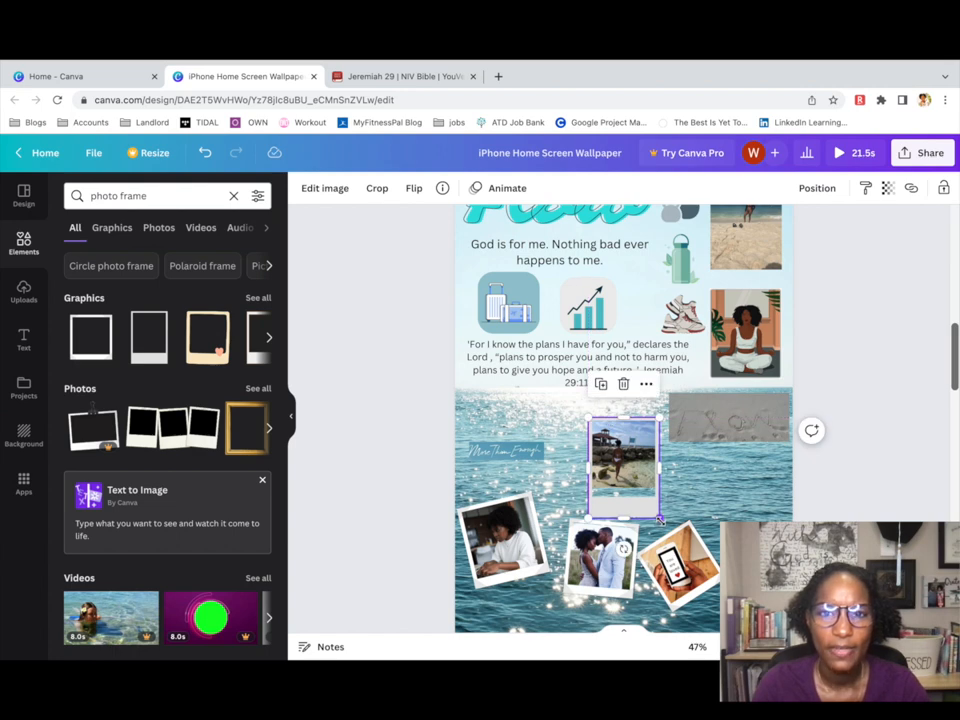
{"action": "left_click_drag", "start_coordinate": [622, 487], "coordinate": [634, 487]}
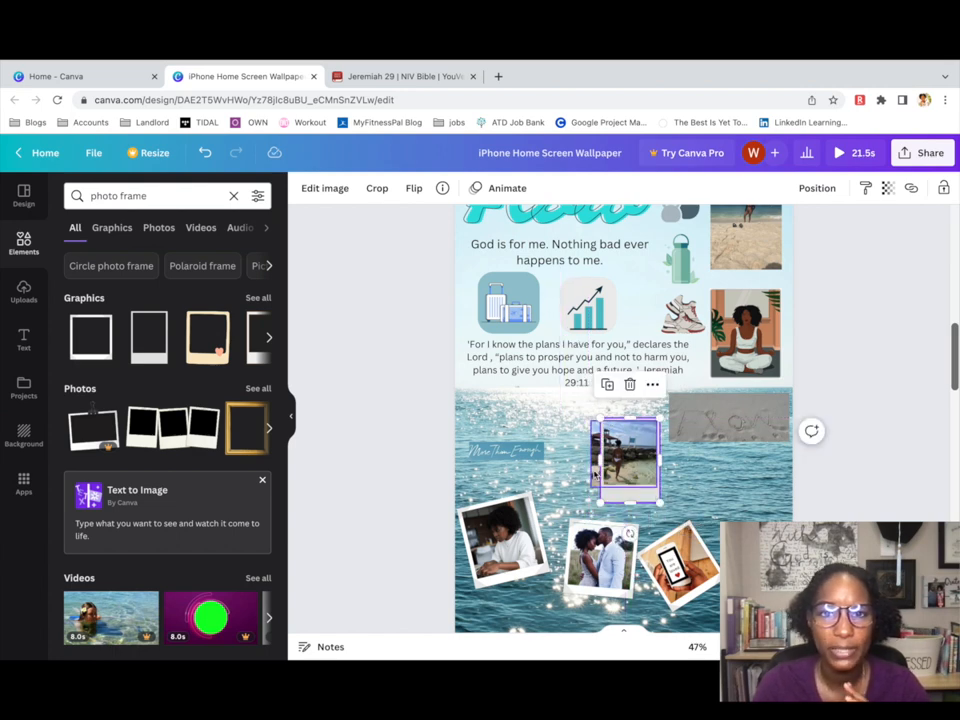
Fit the beach photo inside the Polaroid frame and group the two together.
{"action": "left_click", "coordinate": [597, 455]}
{"action": "left_click_drag", "start_coordinate": [592, 454], "coordinate": [612, 467]}
{"action": "right_click", "coordinate": [638, 474]}
{"action": "left_click", "coordinate": [703, 403]}
{"action": "double_click", "coordinate": [638, 468]}
{"action": "left_click_drag", "start_coordinate": [648, 475], "coordinate": [754, 527]}
{"action": "left_click", "coordinate": [615, 487], "text": "shift"}
{"action": "right_click", "coordinate": [615, 488]}
{"action": "left_click", "coordinate": [653, 568]}
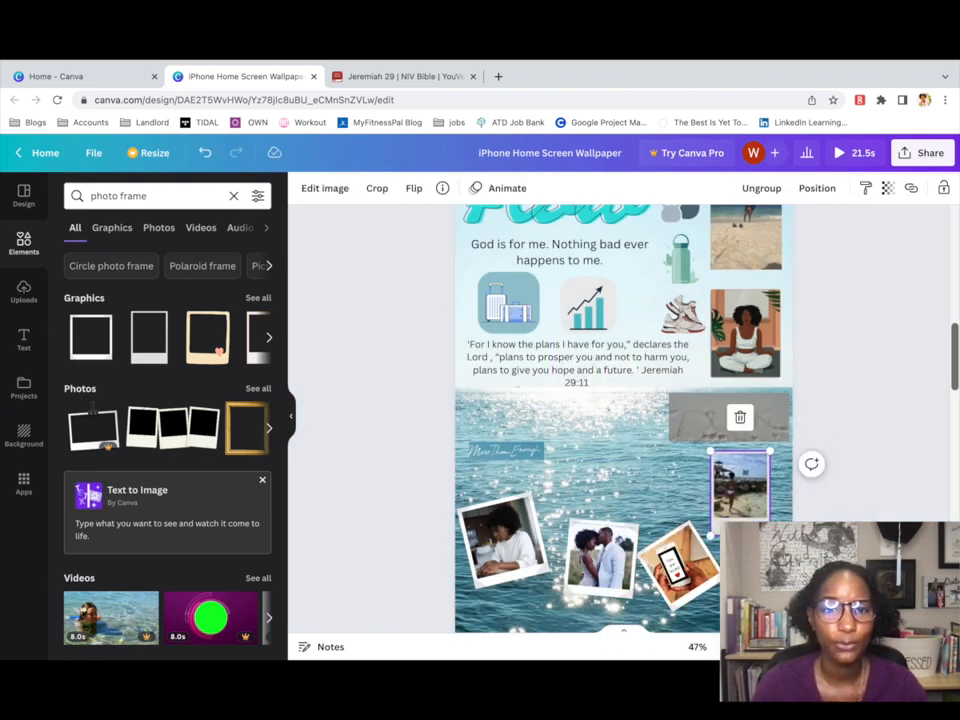
Scroll the page and start editing the crop of the suitcase icon image.
{"action": "scroll", "coordinate": [623, 420], "scroll_direction": "down", "scroll_amount": 3}
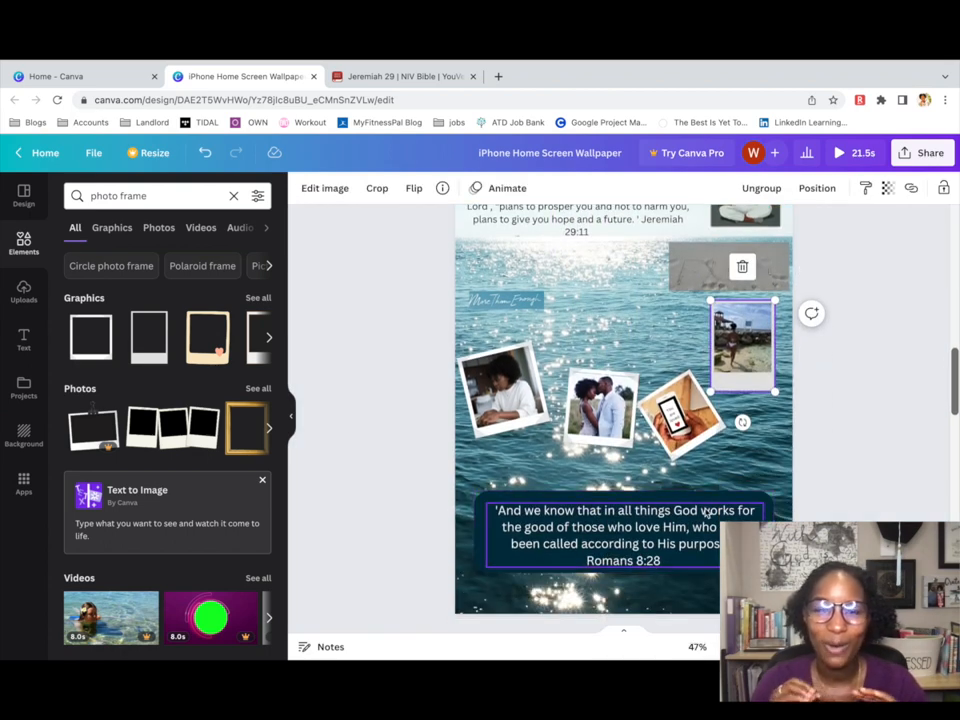
{"action": "scroll", "coordinate": [700, 490], "scroll_direction": "down", "scroll_amount": 1}
{"action": "scroll", "coordinate": [697, 474], "scroll_direction": "up", "scroll_amount": 6}
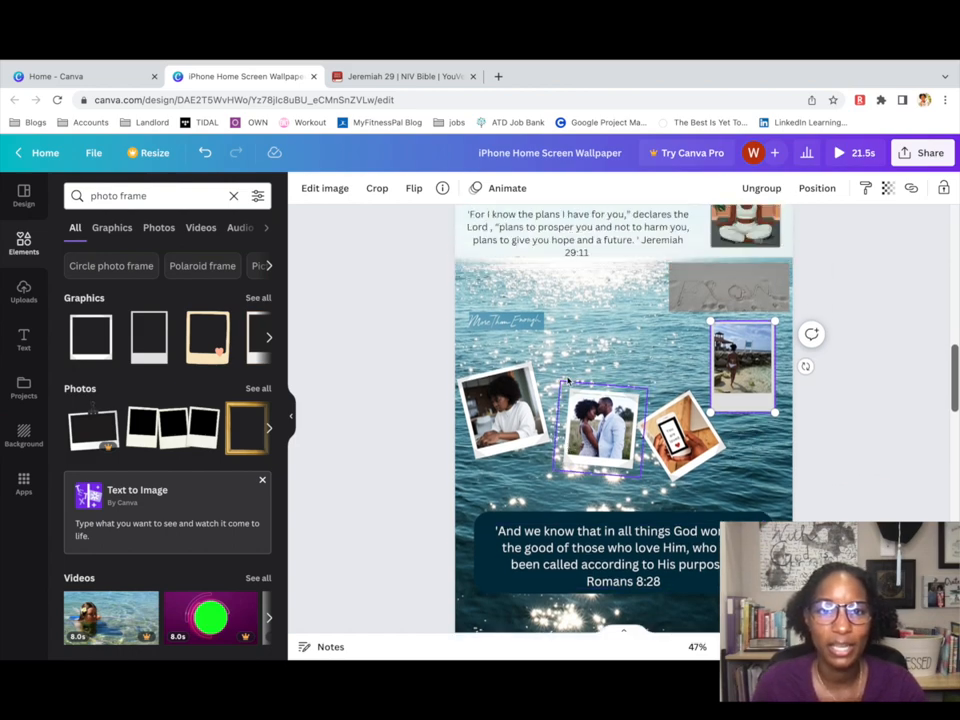
{"action": "double_click", "coordinate": [518, 390]}
Ungroup the suitcase icon from its teal tile and move it upward.
{"action": "left_click", "coordinate": [307, 191]}
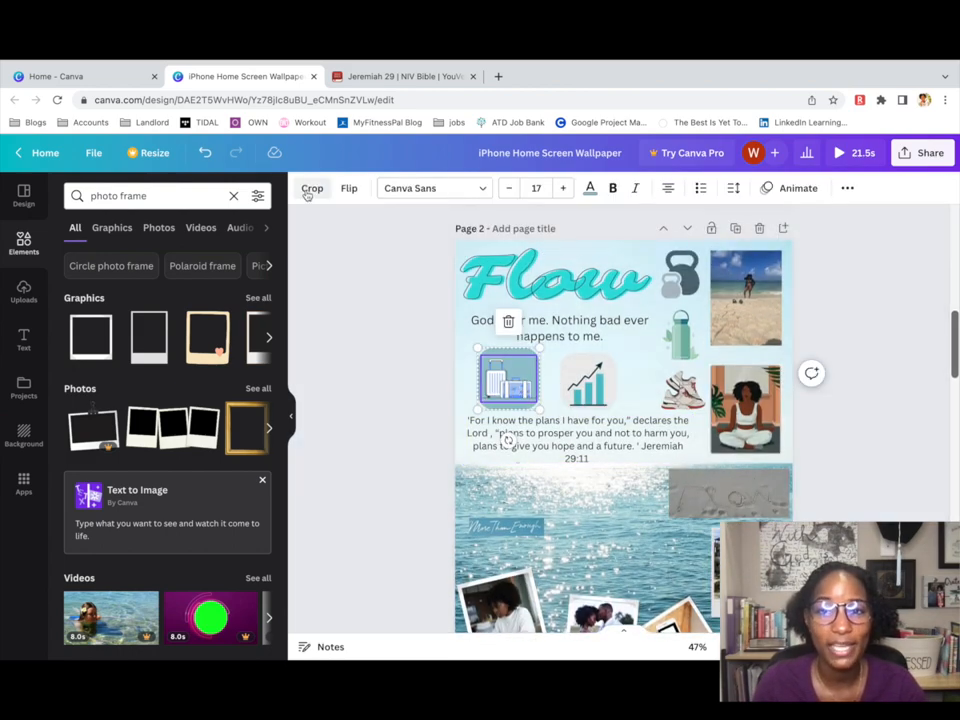
{"action": "double_click", "coordinate": [516, 395]}
{"action": "left_click", "coordinate": [327, 190]}
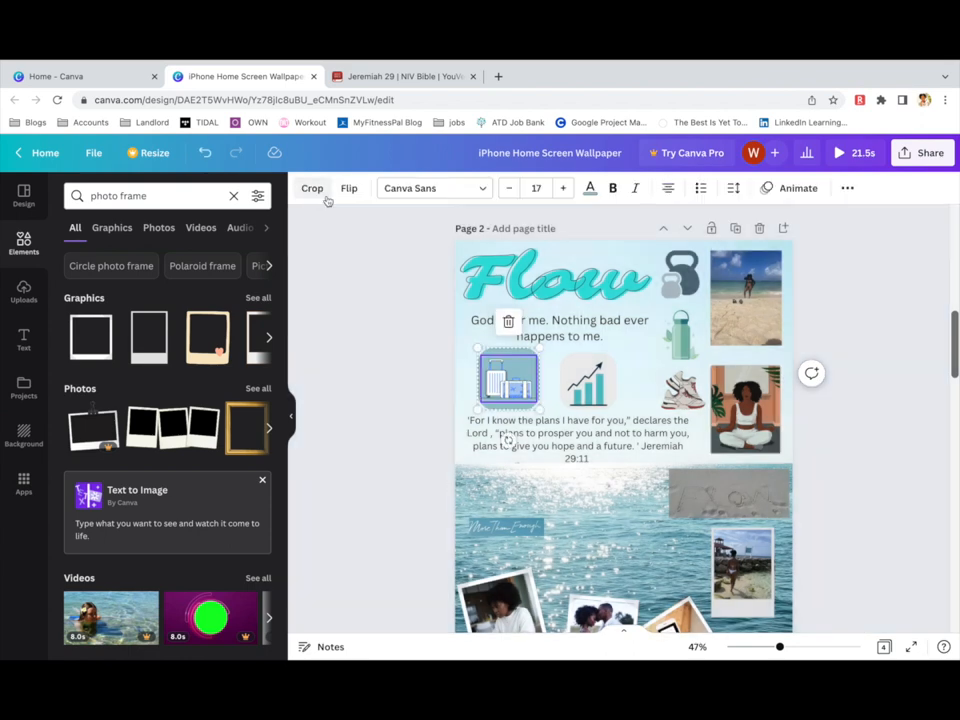
{"action": "left_click", "coordinate": [591, 191]}
{"action": "right_click", "coordinate": [534, 386]}
{"action": "left_click", "coordinate": [562, 518]}
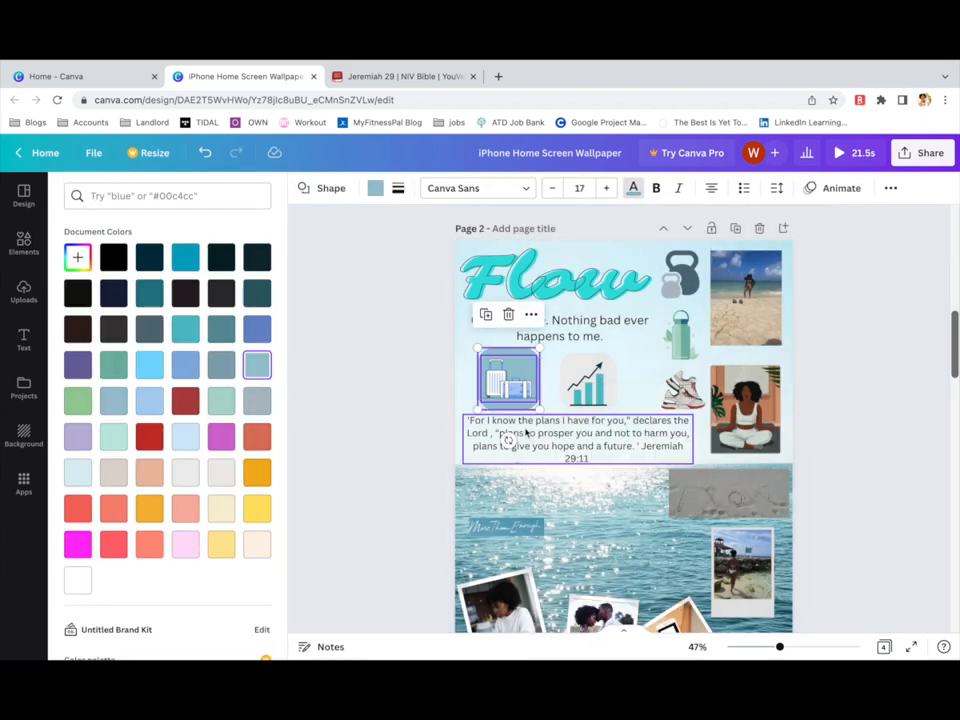
{"action": "left_click_drag", "start_coordinate": [505, 390], "coordinate": [500, 336]}
{"action": "right_click", "coordinate": [489, 368]}
{"action": "left_click", "coordinate": [465, 415]}
{"action": "double_click", "coordinate": [466, 414]}
{"action": "left_click", "coordinate": [386, 189]}
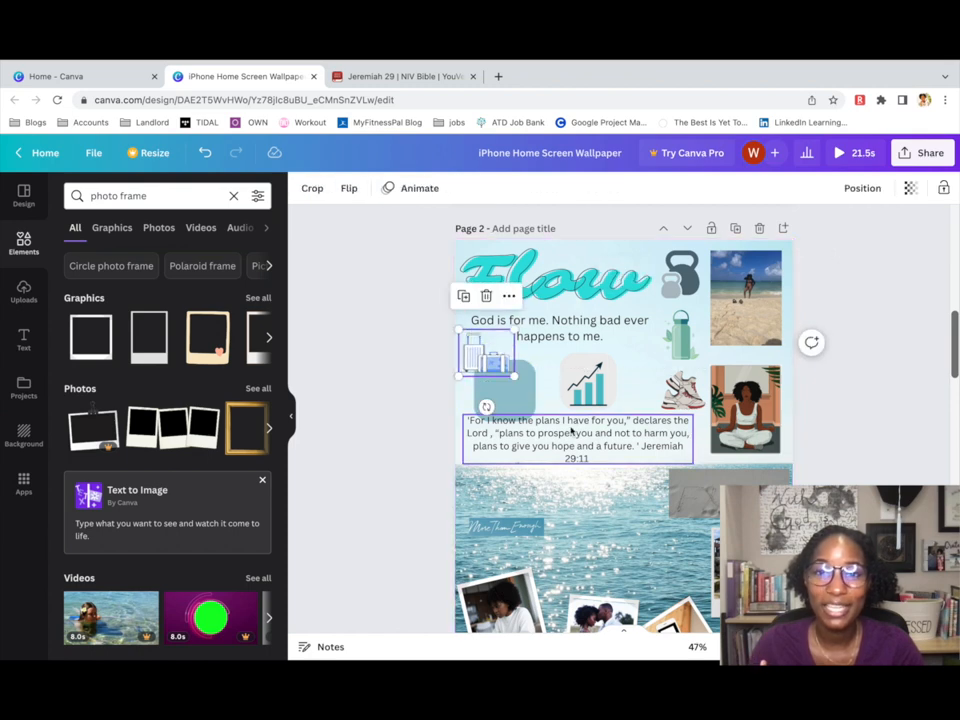
Select the Flow title's text and look through its Effects options.
{"action": "left_click", "coordinate": [565, 295]}
{"action": "left_click", "coordinate": [575, 352]}
{"action": "double_click", "coordinate": [518, 283]}
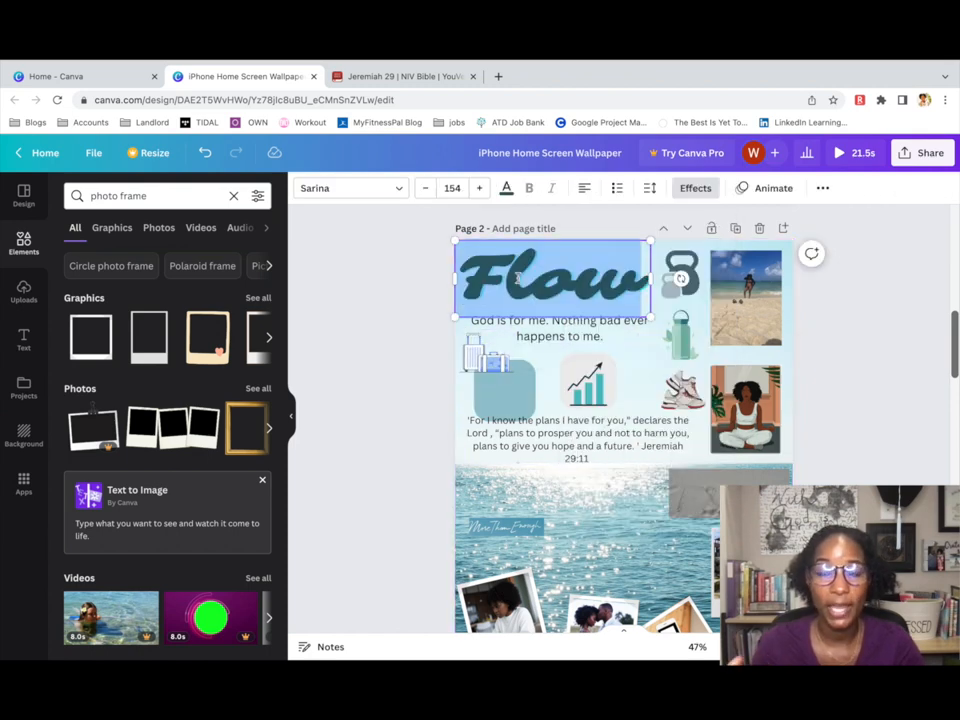
{"action": "left_click", "coordinate": [514, 276]}
{"action": "left_click_drag", "start_coordinate": [470, 268], "coordinate": [645, 278]}
{"action": "left_click", "coordinate": [506, 188]}
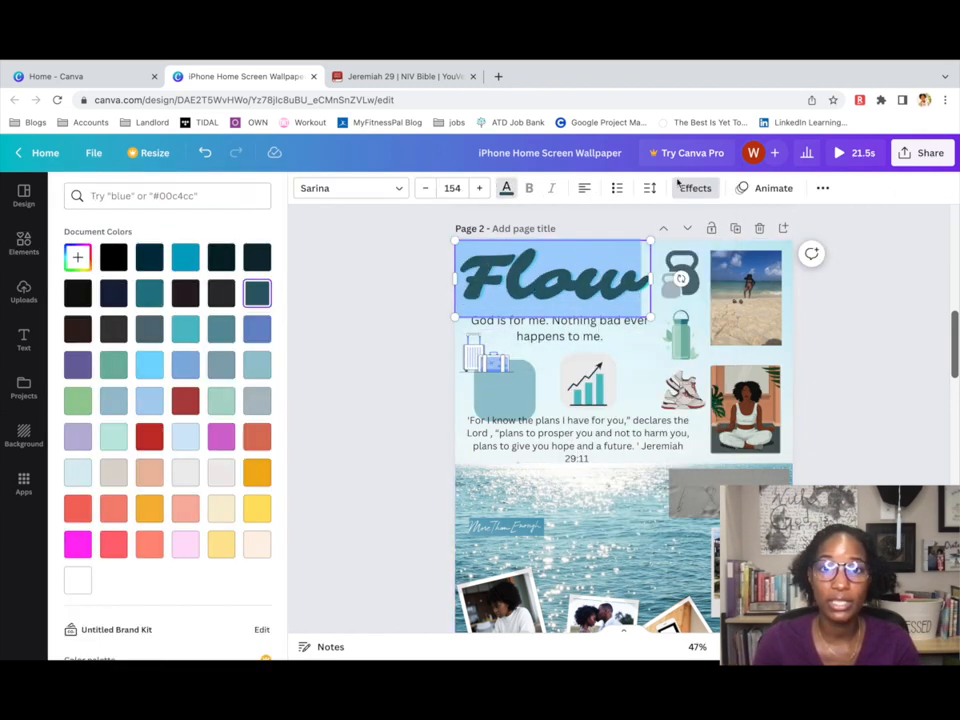
{"action": "left_click", "coordinate": [695, 188]}
{"action": "left_click", "coordinate": [604, 335]}
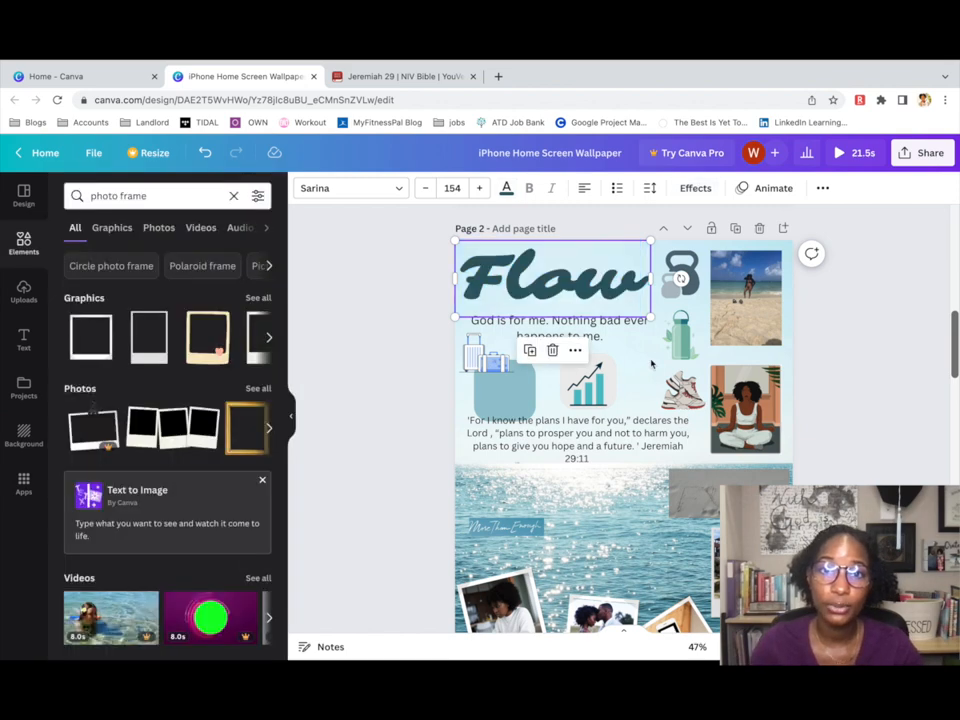
Try crop, flip and animation options on the suitcase graphic without applying them.
{"action": "left_click", "coordinate": [470, 362]}
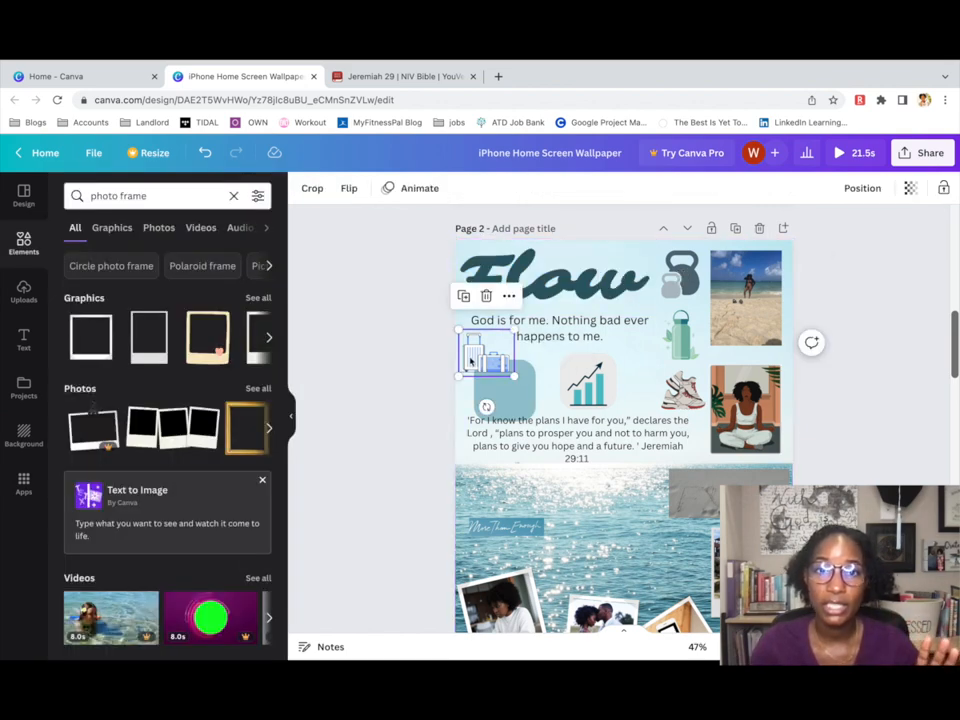
{"action": "left_click", "coordinate": [312, 188]}
{"action": "left_click", "coordinate": [370, 188]}
{"action": "left_click", "coordinate": [349, 188]}
{"action": "left_click", "coordinate": [549, 190]}
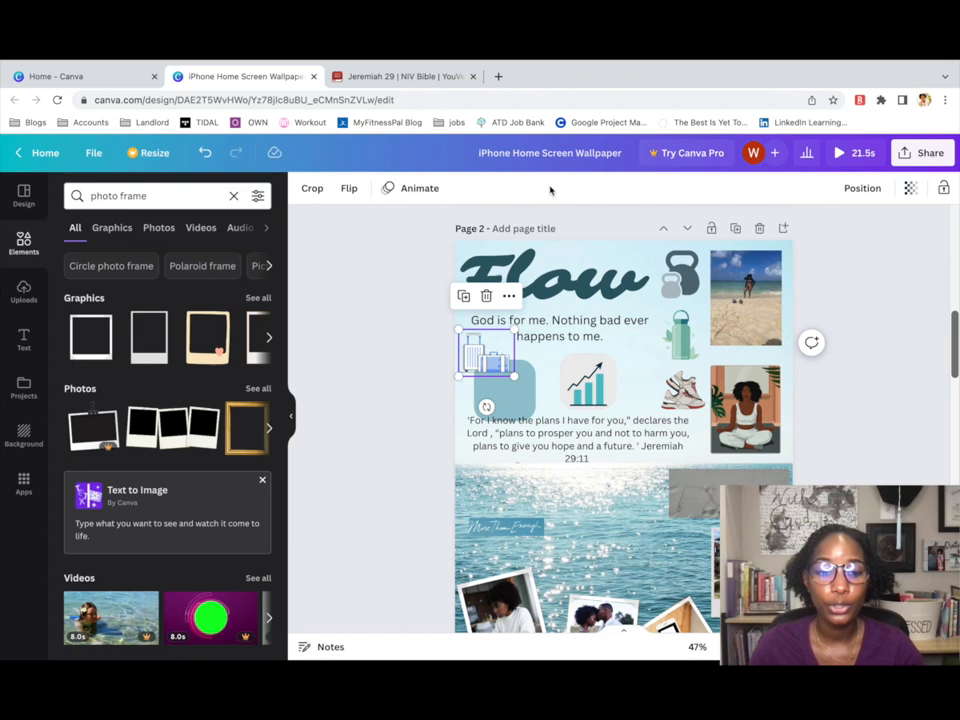
{"action": "left_click", "coordinate": [509, 296]}
{"action": "left_click", "coordinate": [538, 568]}
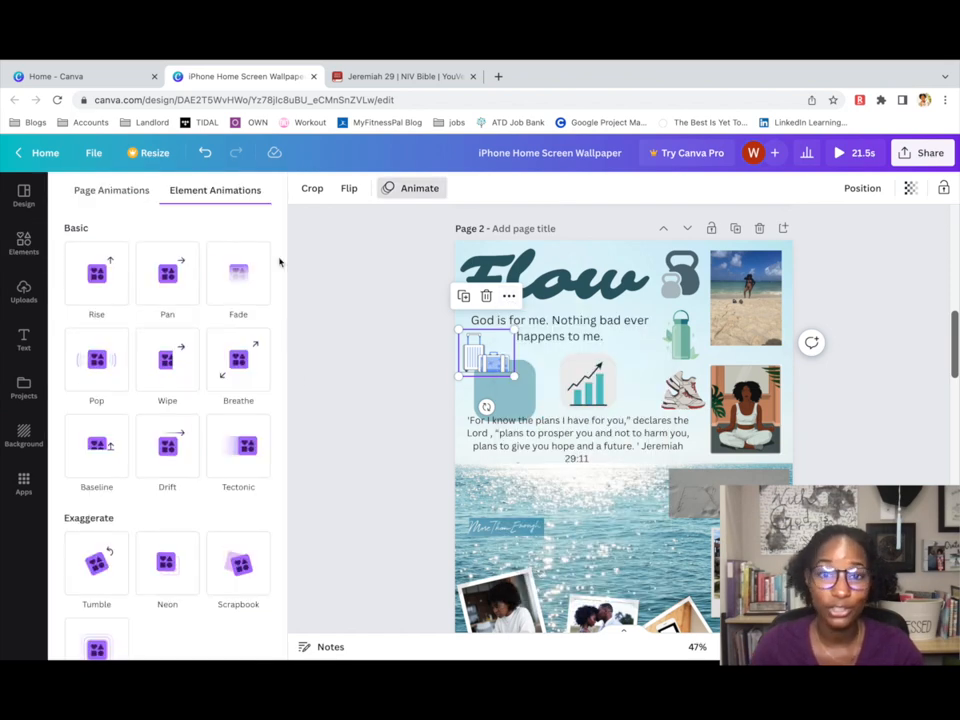
{"action": "scroll", "coordinate": [270, 262], "scroll_direction": "down", "scroll_amount": 2}
{"action": "scroll", "coordinate": [250, 240], "scroll_direction": "up", "scroll_amount": 2}
{"action": "left_click", "coordinate": [111, 190]}
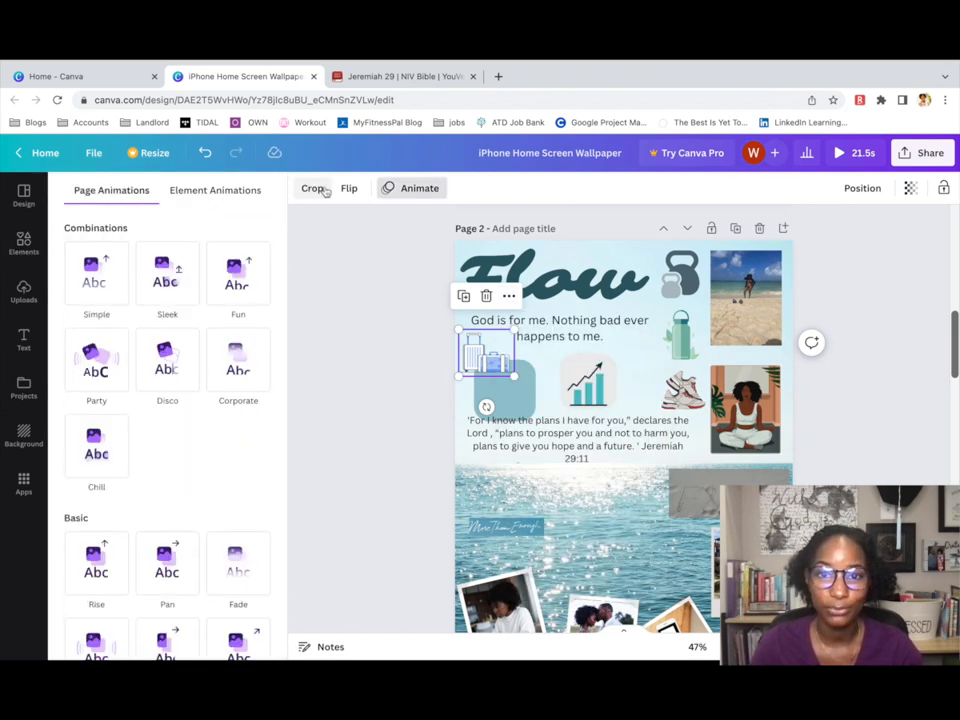
Try a dark teal page background, undo it, and move the teal square behind the suitcase.
{"action": "left_click", "coordinate": [911, 189]}
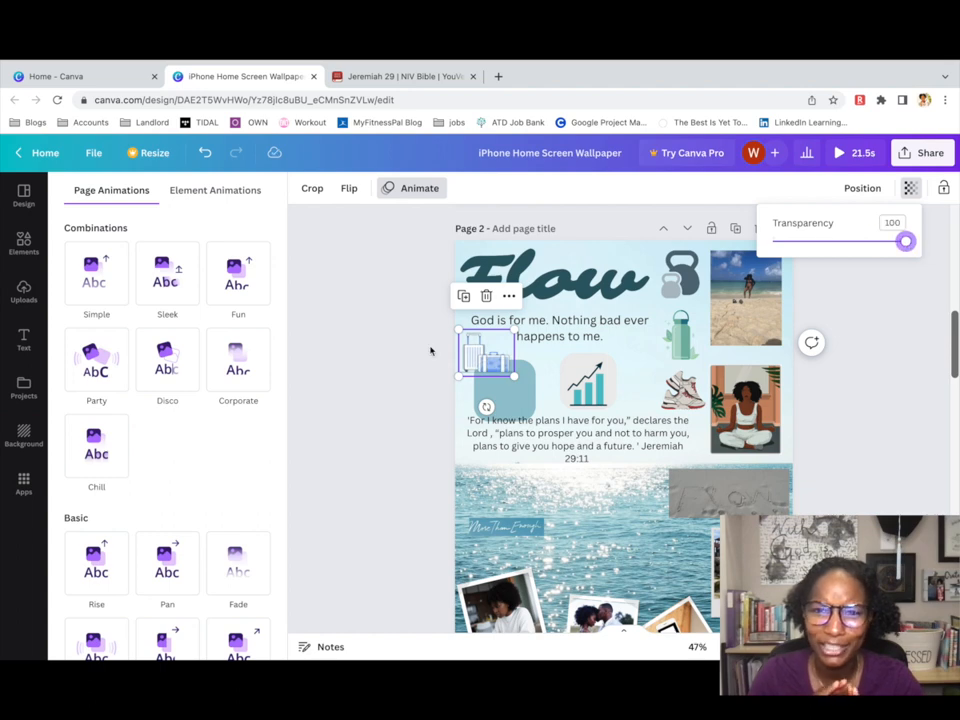
{"action": "left_click", "coordinate": [24, 243]}
{"action": "left_click", "coordinate": [24, 200]}
{"action": "left_click", "coordinate": [23, 330]}
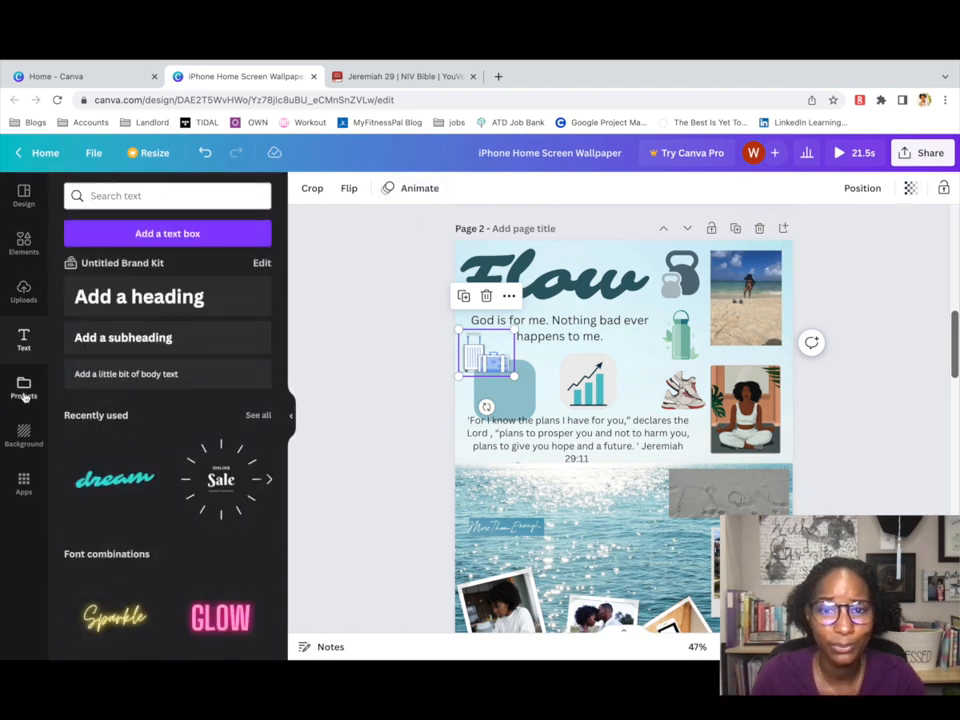
{"action": "left_click", "coordinate": [24, 390]}
{"action": "left_click", "coordinate": [24, 435]}
{"action": "left_click", "coordinate": [130, 232]}
{"action": "key", "text": "super+z"}
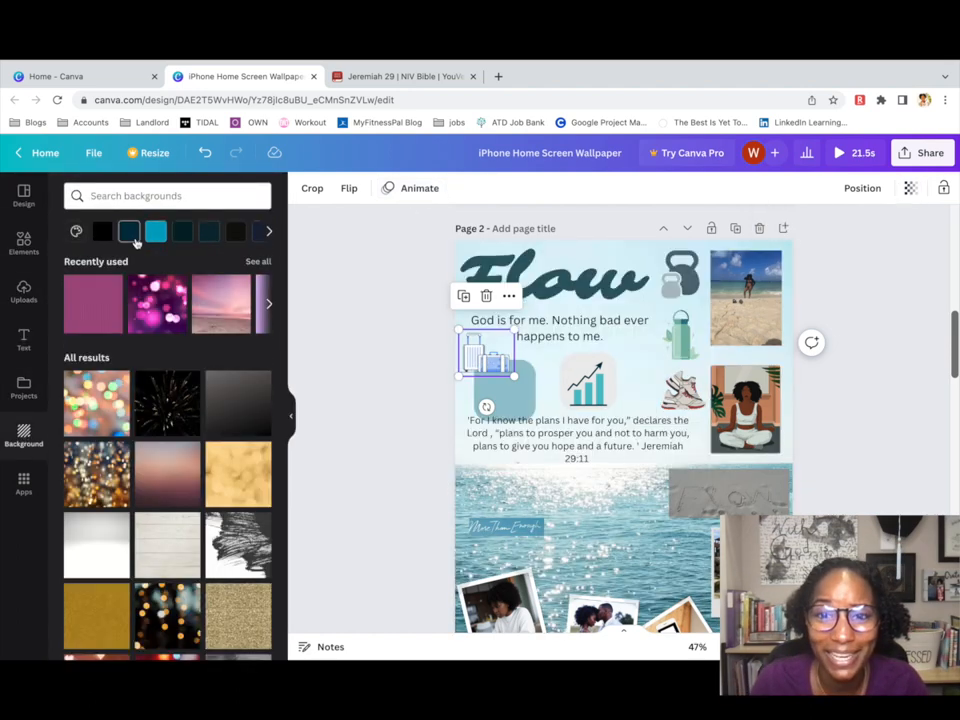
{"action": "left_click_drag", "start_coordinate": [488, 356], "coordinate": [494, 396]}
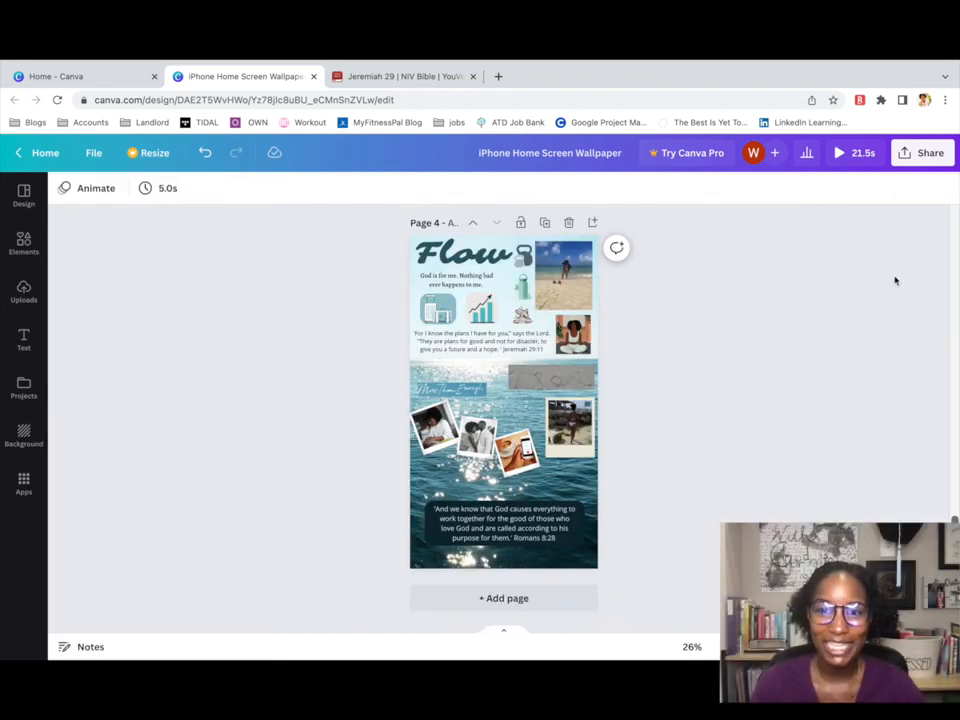
Browse the design's Share menu, including link access and social sharing options.
{"action": "left_click", "coordinate": [925, 153]}
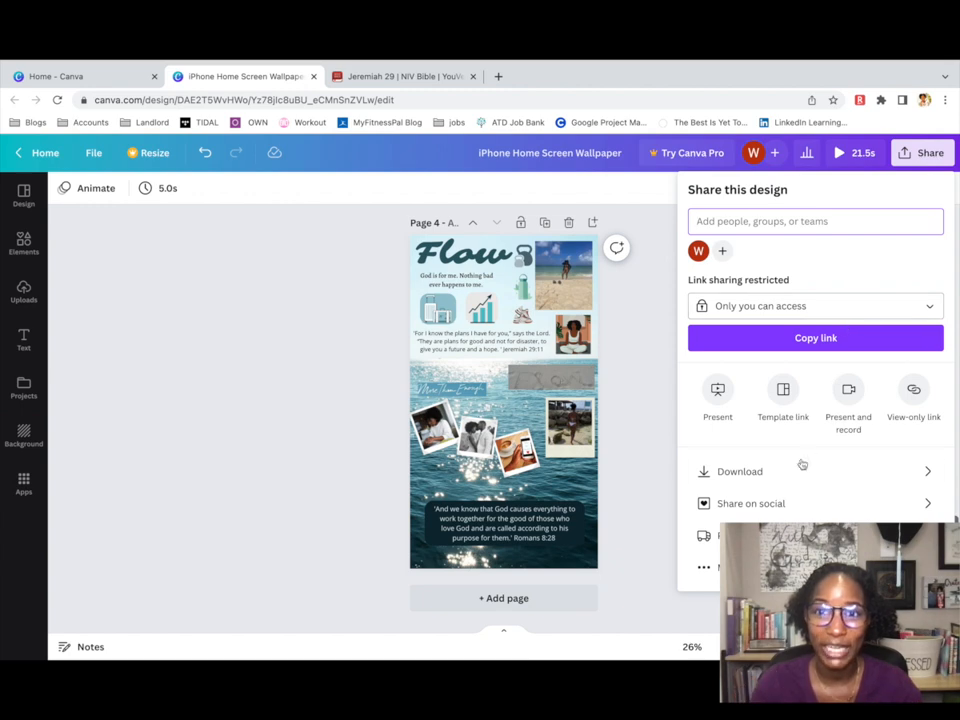
{"action": "left_click", "coordinate": [796, 306]}
{"action": "left_click", "coordinate": [799, 312]}
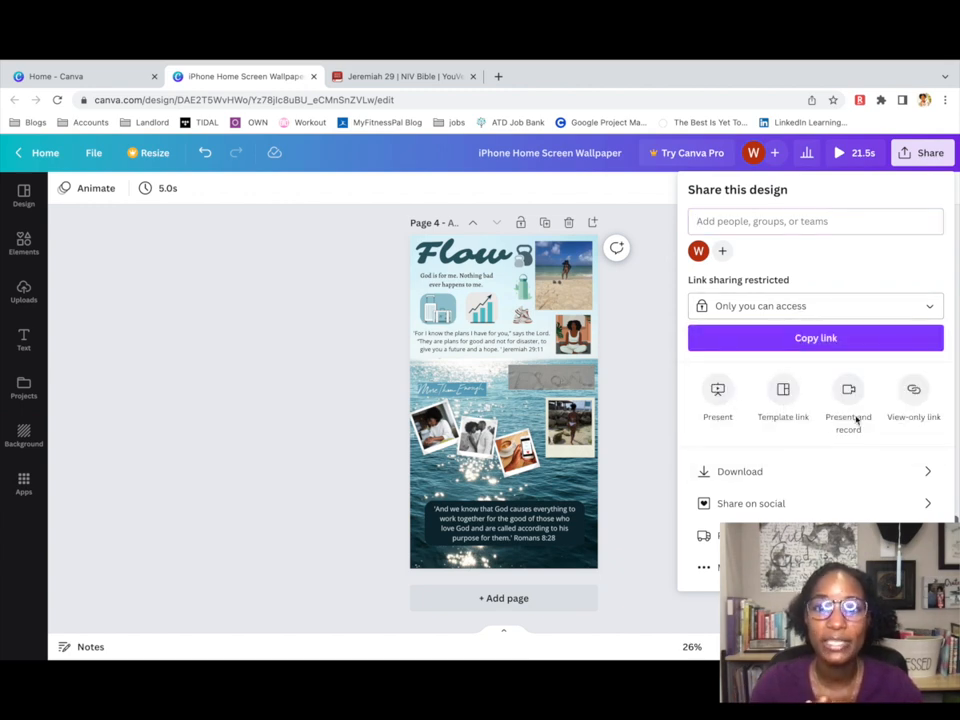
{"action": "left_click", "coordinate": [791, 503]}
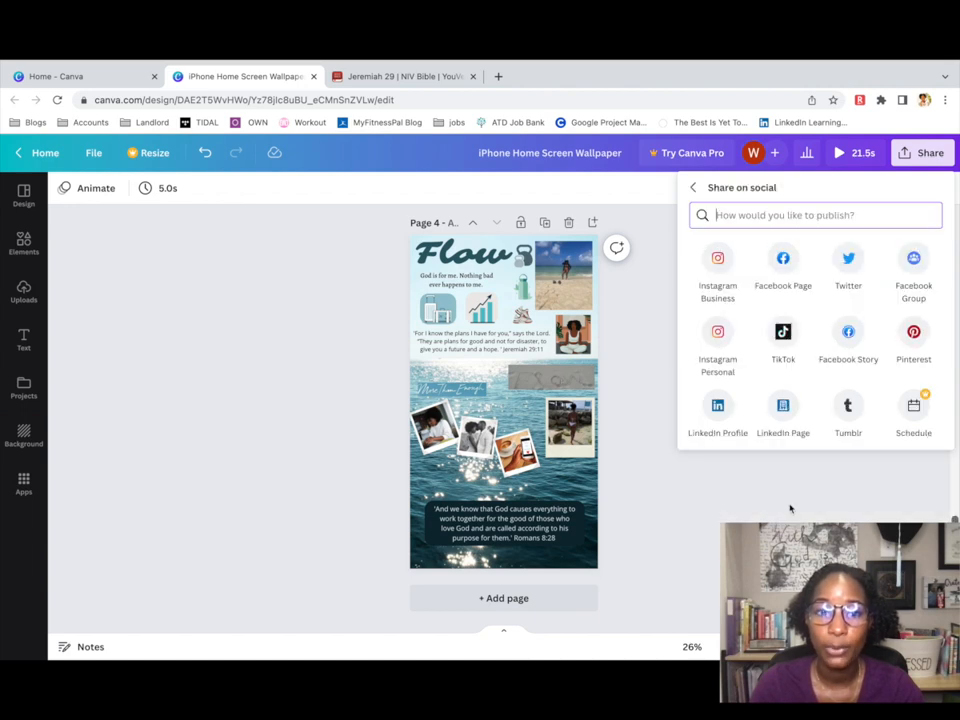
{"action": "left_click", "coordinate": [695, 189]}
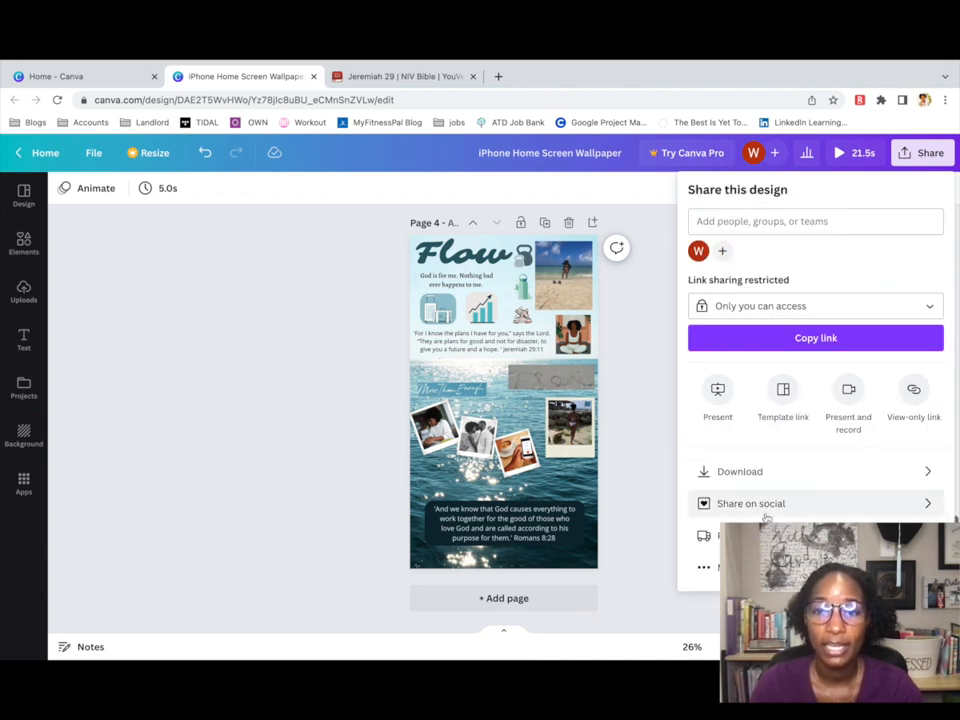
Download only Page 4 as a JPG file.
{"action": "left_click", "coordinate": [816, 472]}
{"action": "left_click", "coordinate": [812, 248]}
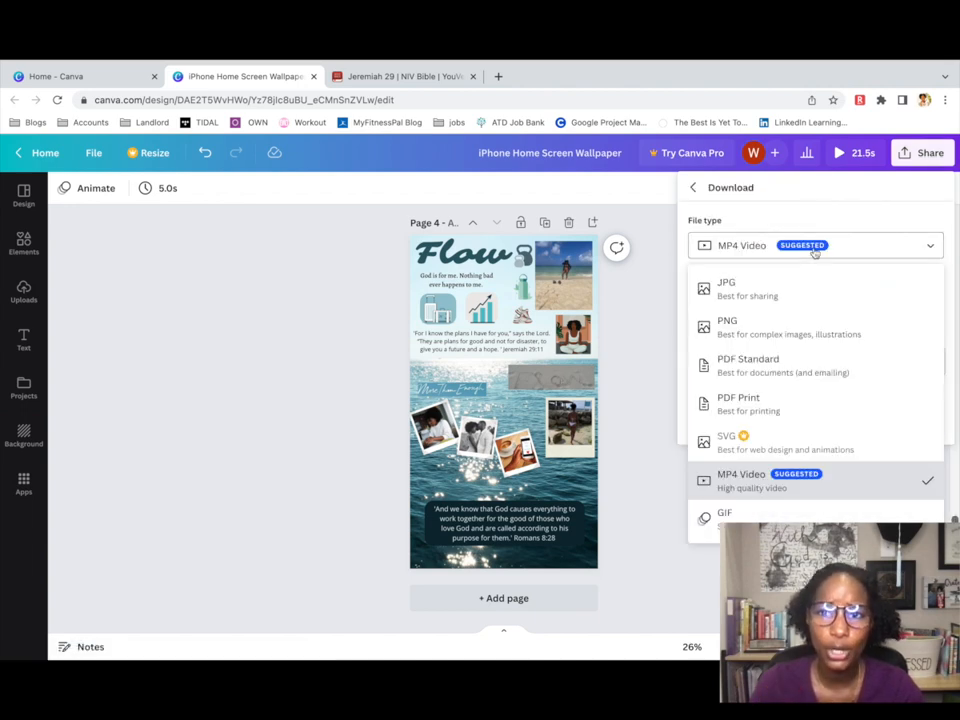
{"action": "left_click", "coordinate": [789, 292]}
{"action": "left_click", "coordinate": [774, 408]}
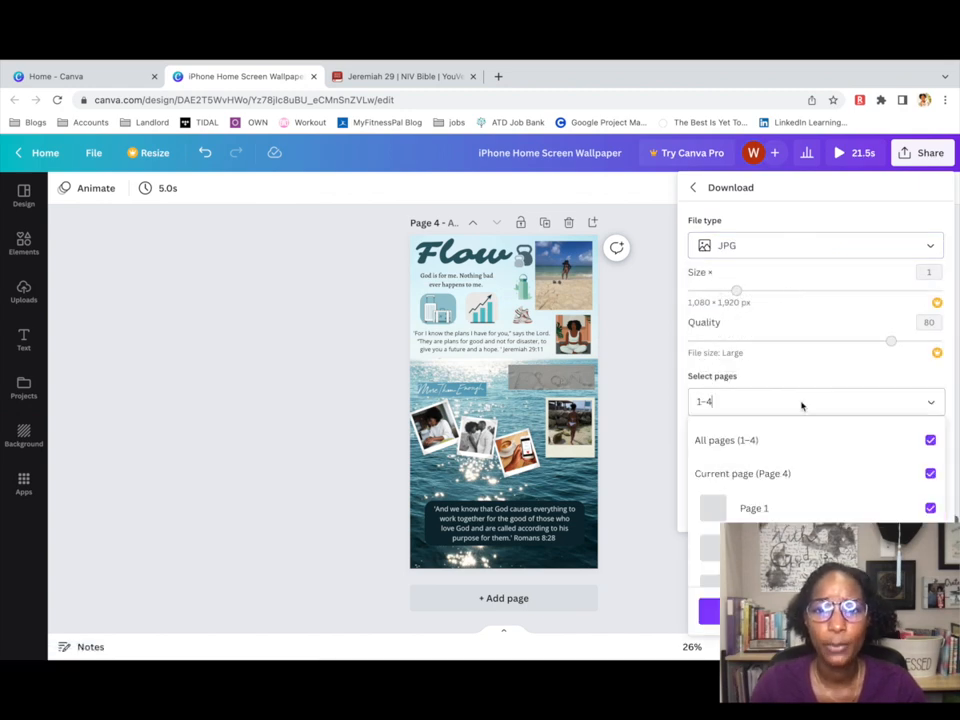
{"action": "left_click", "coordinate": [928, 439]}
{"action": "scroll", "coordinate": [815, 470], "scroll_direction": "down", "scroll_amount": 1}
{"action": "scroll", "coordinate": [928, 538], "scroll_direction": "down", "scroll_amount": 1}
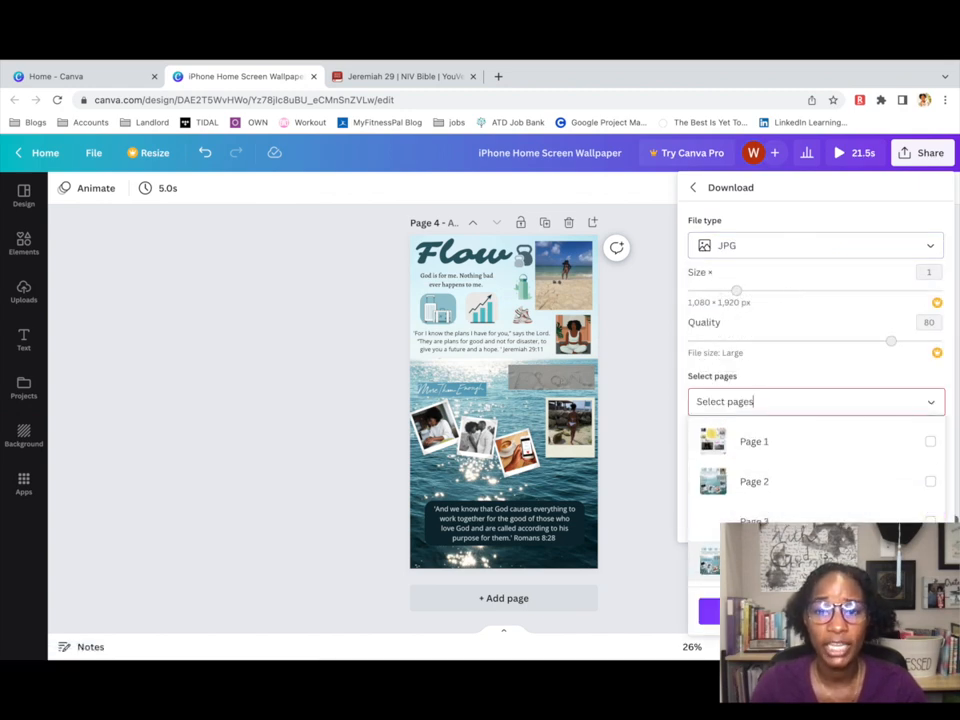
{"action": "left_click", "coordinate": [928, 561]}
{"action": "left_click", "coordinate": [816, 611]}
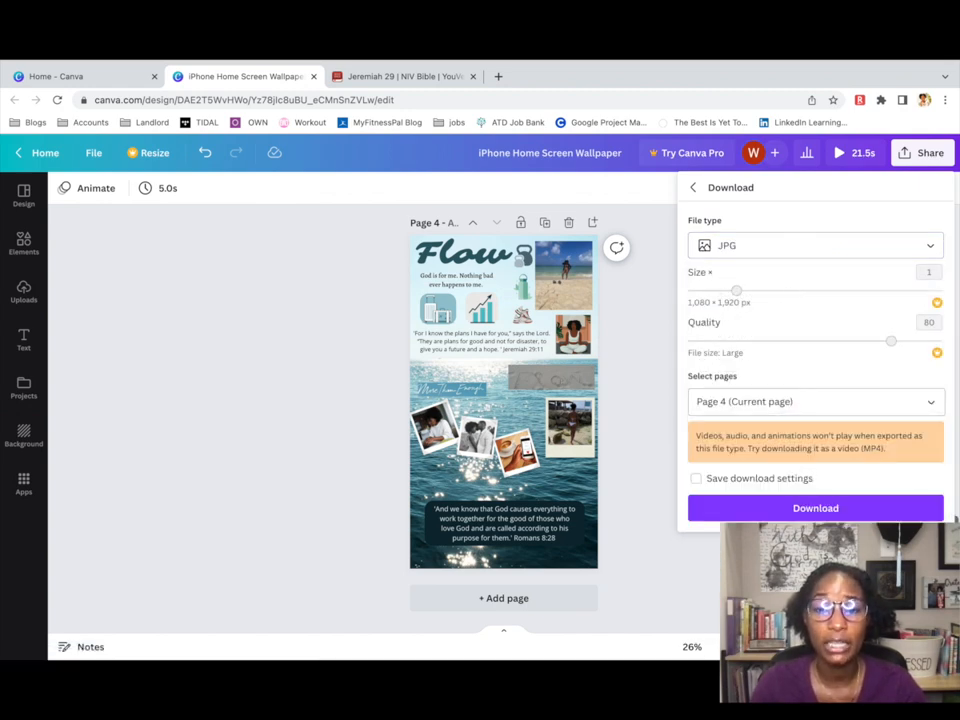
{"action": "left_click", "coordinate": [813, 510]}
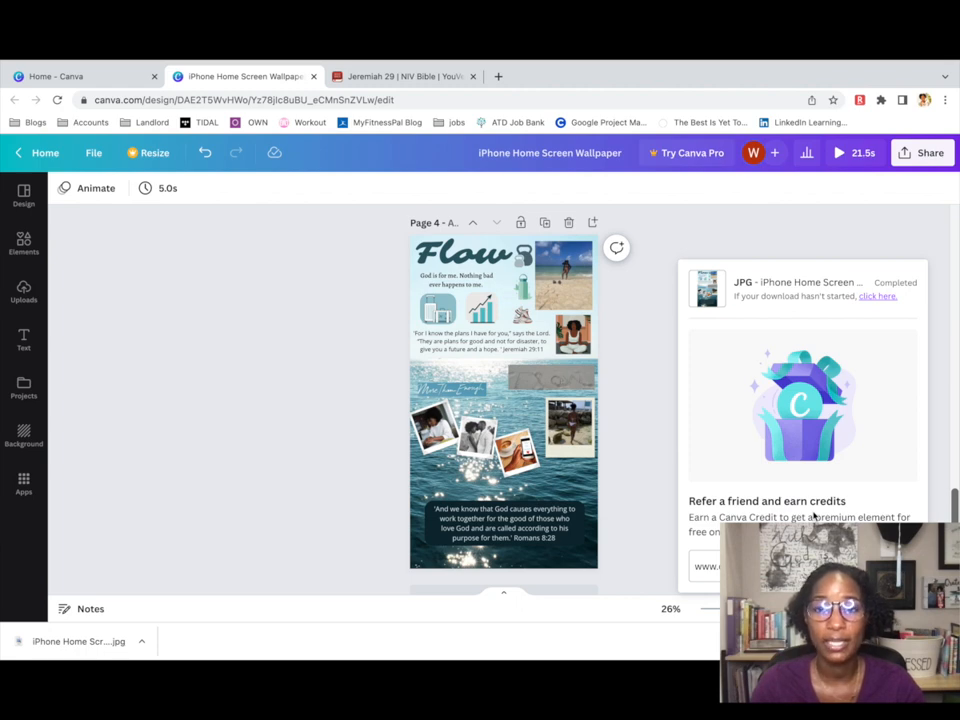
AirDrop the downloaded wallpaper JPG from the Downloads stack to the iPhone via Finder.
{"action": "key", "text": "ctrl+Left"}
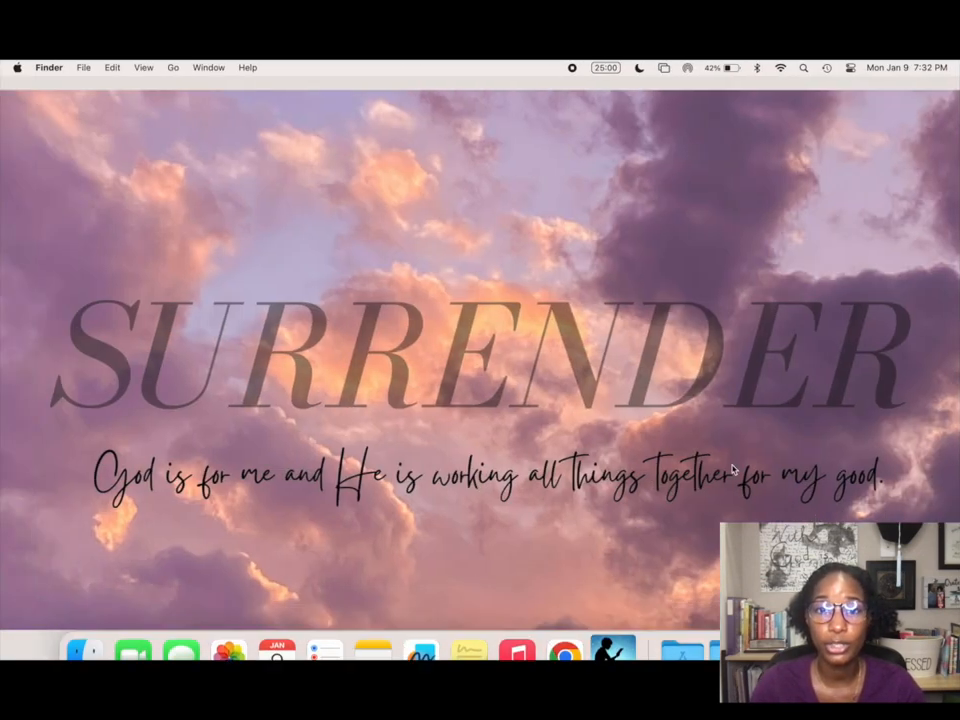
{"action": "mouse_move", "coordinate": [140, 655]}
{"action": "left_click", "coordinate": [85, 628]}
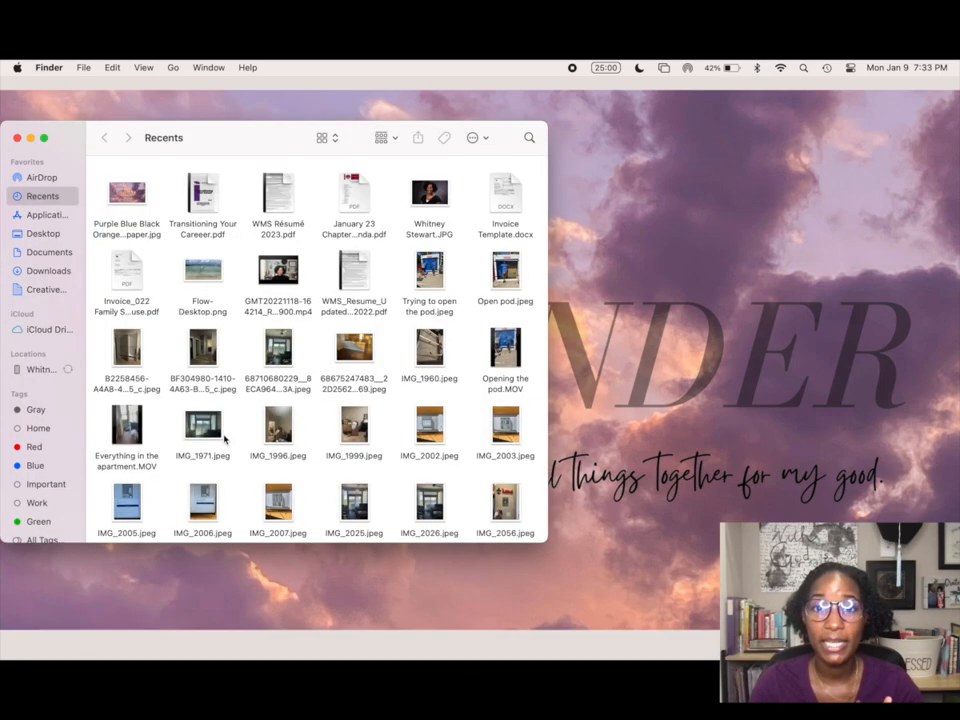
{"action": "left_click", "coordinate": [44, 178]}
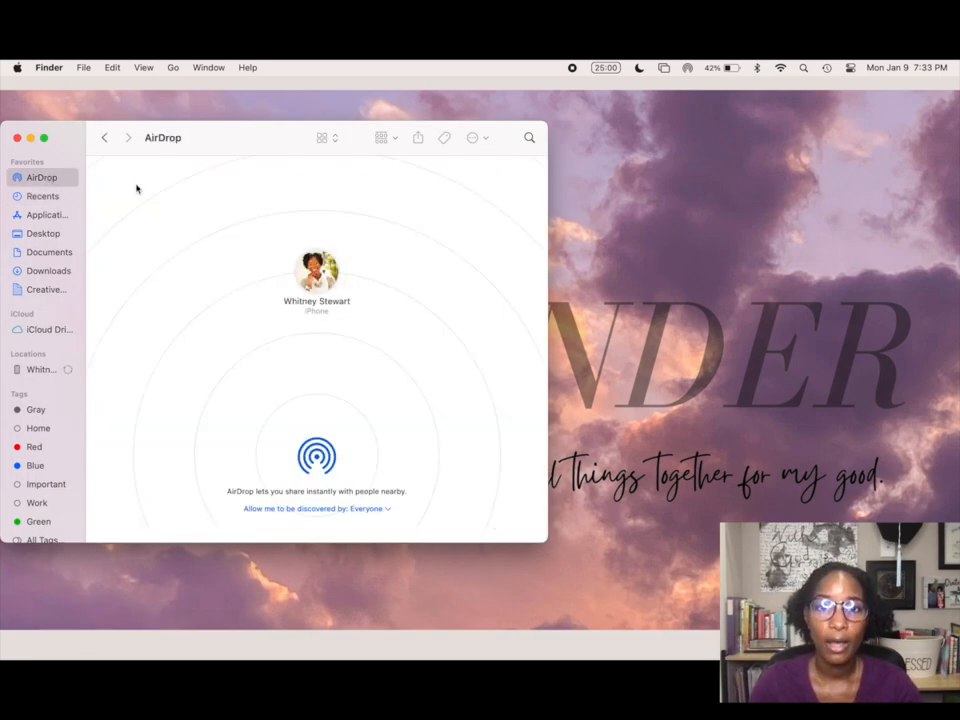
{"action": "left_click", "coordinate": [740, 628]}
{"action": "left_click_drag", "start_coordinate": [740, 568], "coordinate": [316, 279]}
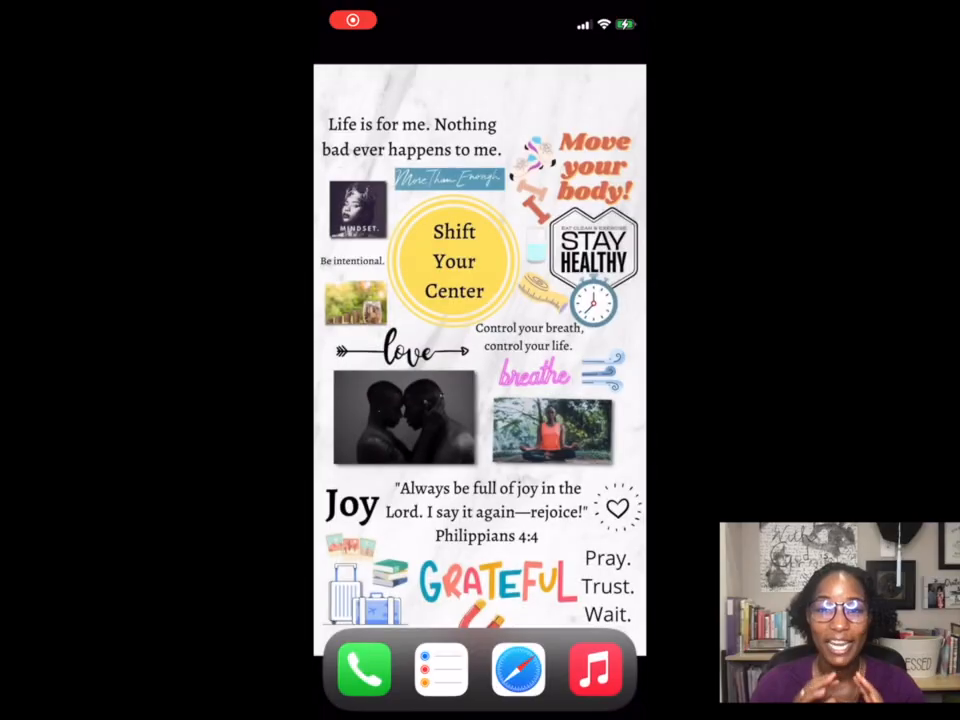
{"action": "left_click_drag", "start_coordinate": [590, 400], "coordinate": [400, 400]}
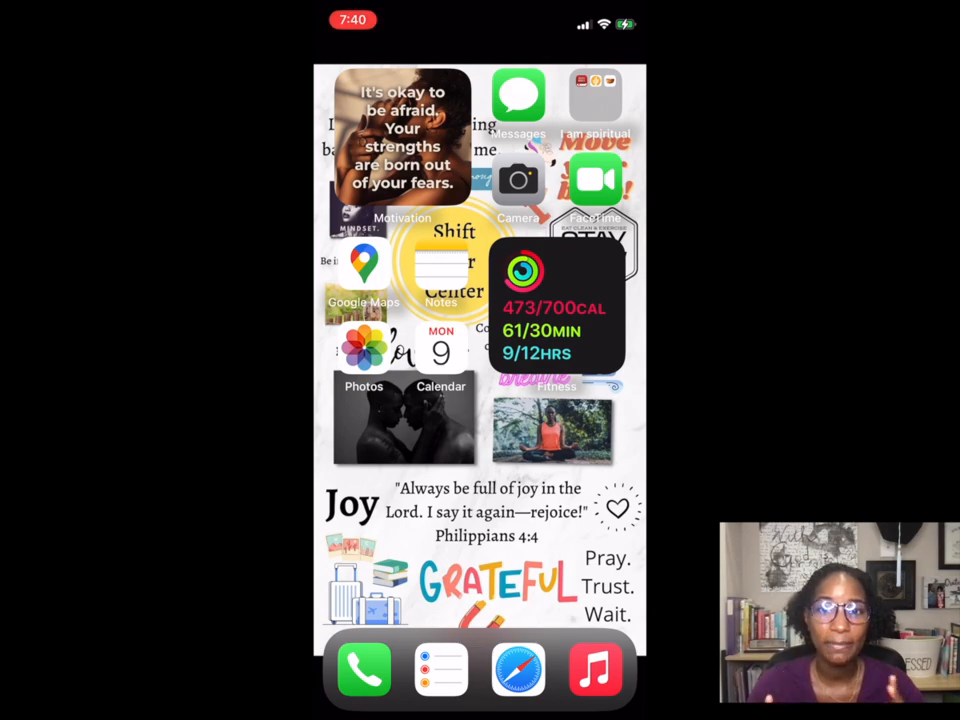
{"action": "left_click_drag", "start_coordinate": [590, 400], "coordinate": [400, 400]}
{"action": "left_click", "coordinate": [595, 263]}
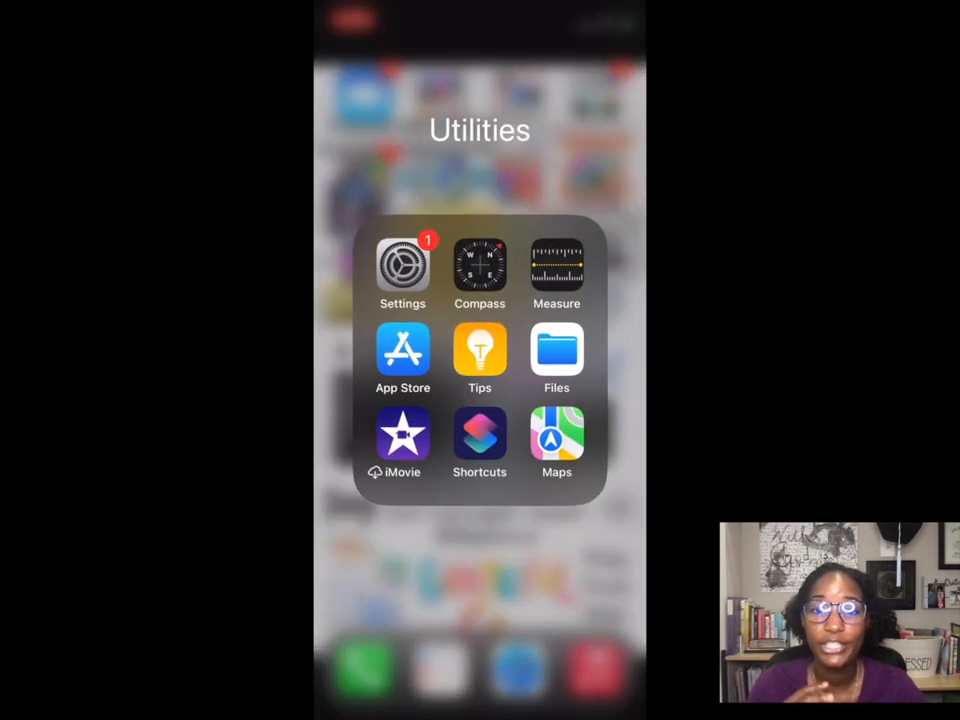
{"action": "left_click", "coordinate": [402, 265]}
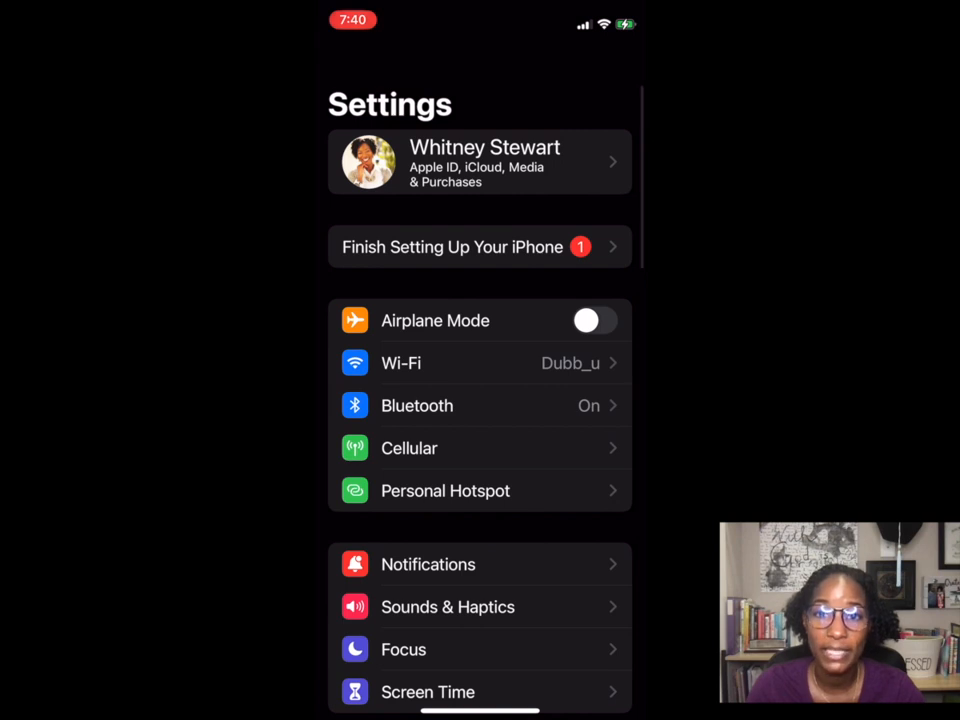
{"action": "scroll", "coordinate": [480, 450], "scroll_direction": "down", "scroll_amount": 5}
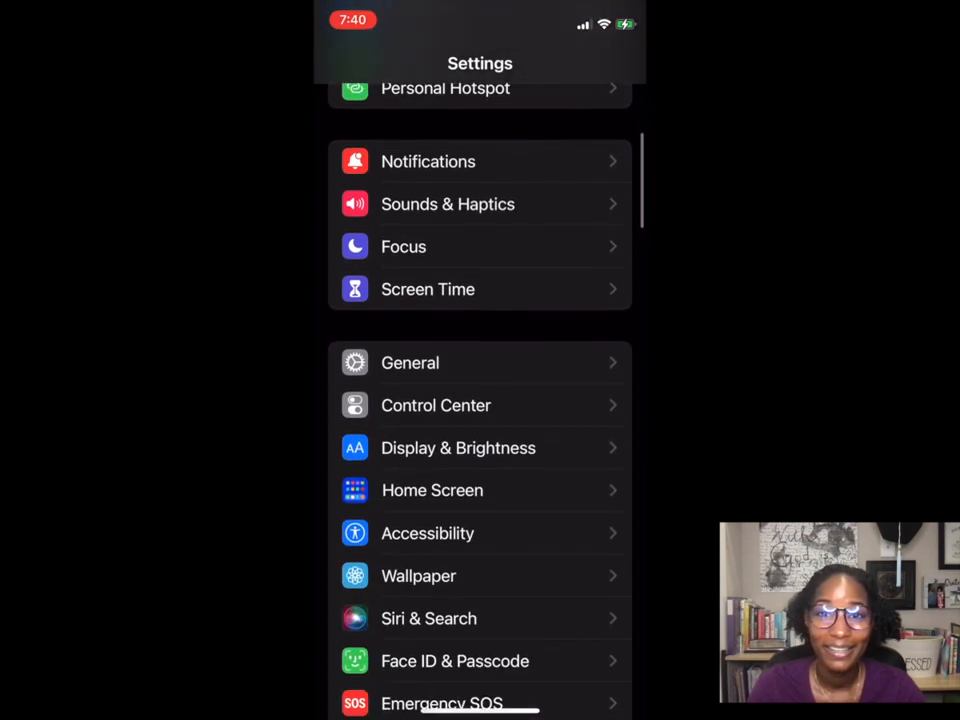
{"action": "scroll", "coordinate": [480, 450], "scroll_direction": "down", "scroll_amount": 1}
{"action": "left_click", "coordinate": [418, 546]}
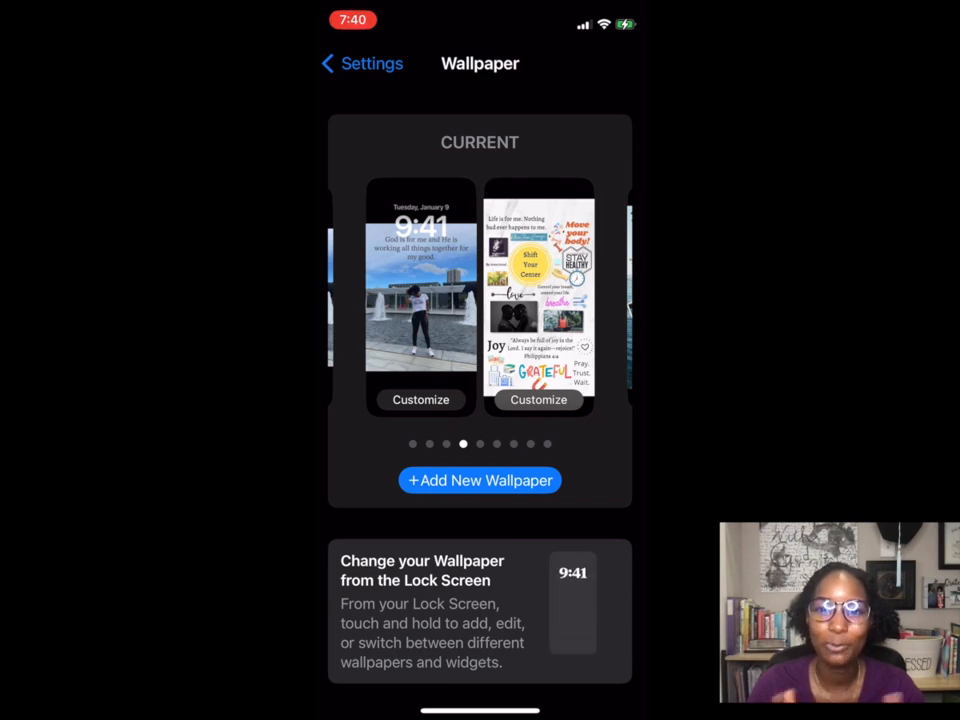
{"action": "left_click", "coordinate": [421, 399]}
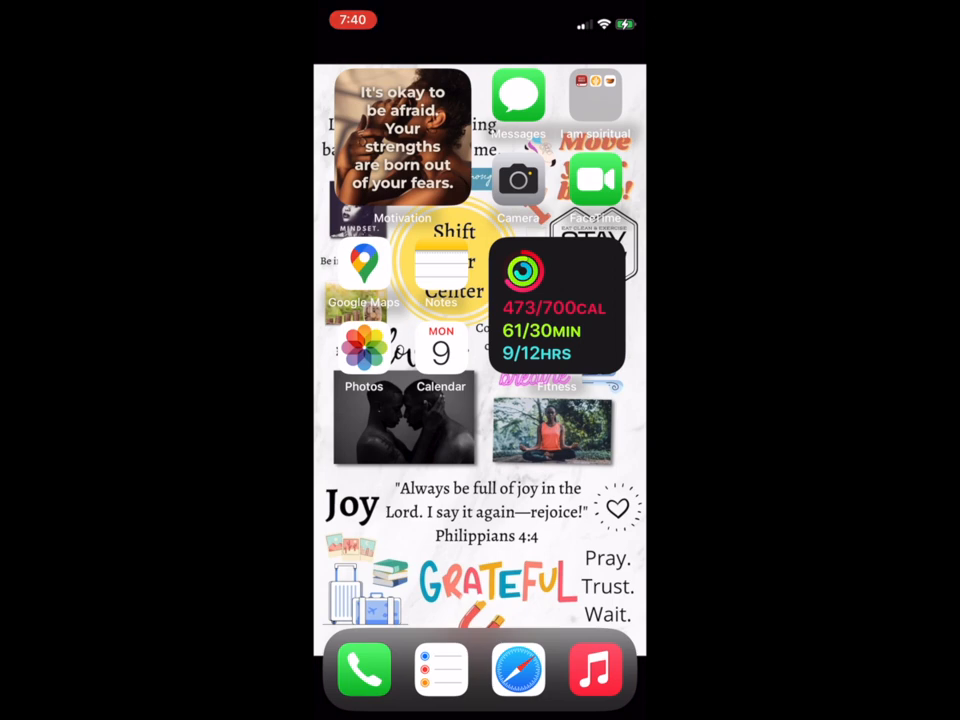
In Photos, view the Flow image full screen and take a screenshot of it.
{"action": "left_click", "coordinate": [364, 348]}
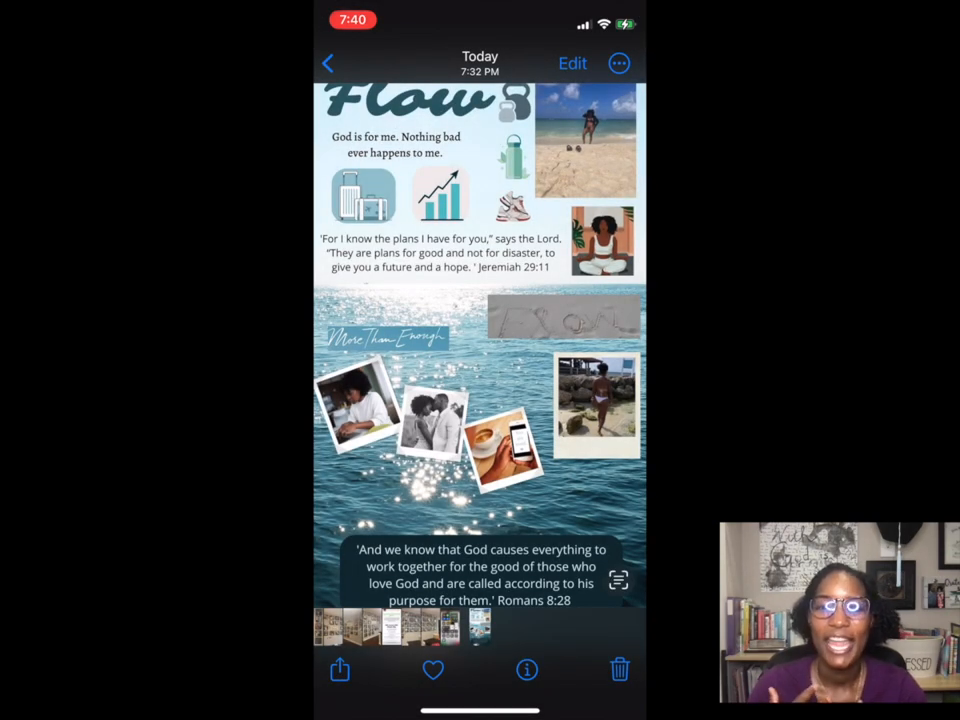
{"action": "left_click", "coordinate": [480, 360]}
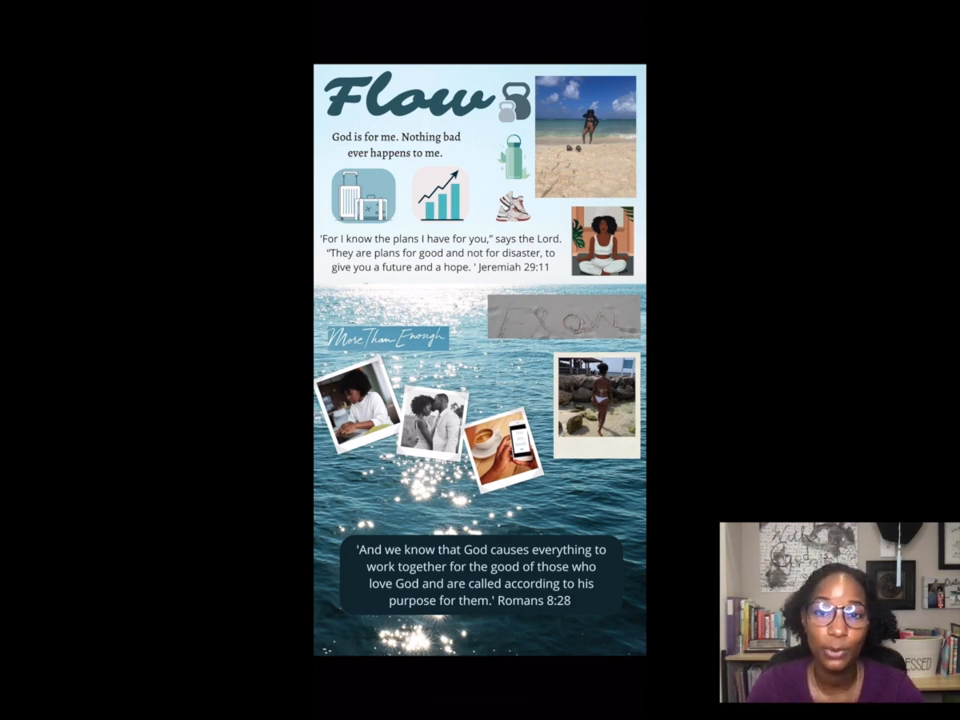
{"action": "key", "text": "Print"}
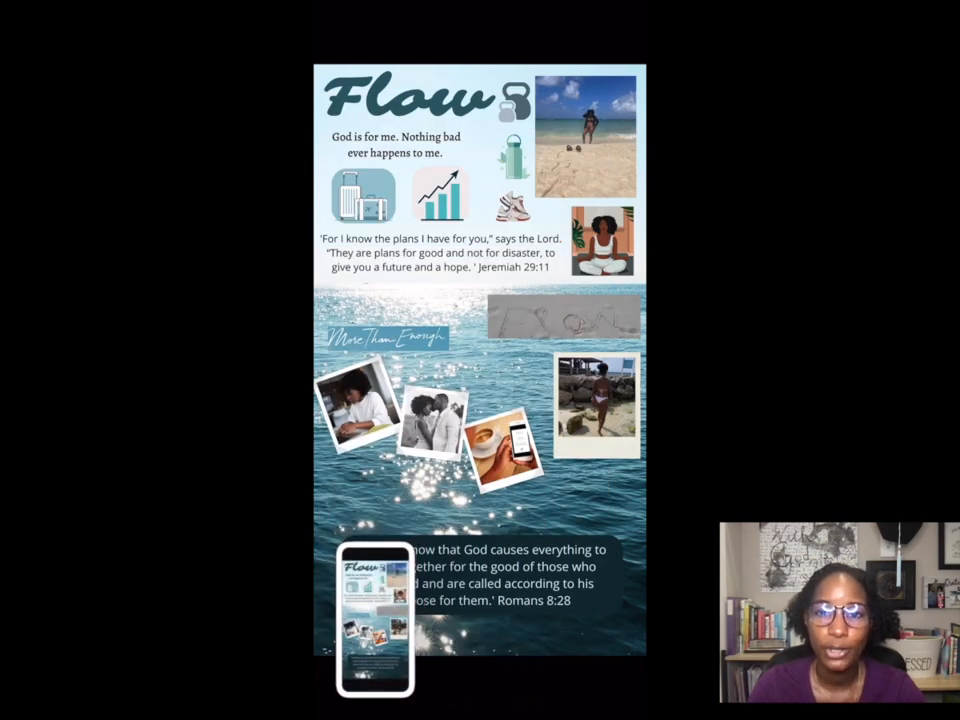
Open the Flow screenshot and choose Use as Wallpaper from its Share sheet.
{"action": "left_click_drag", "start_coordinate": [480, 360], "coordinate": [440, 550]}
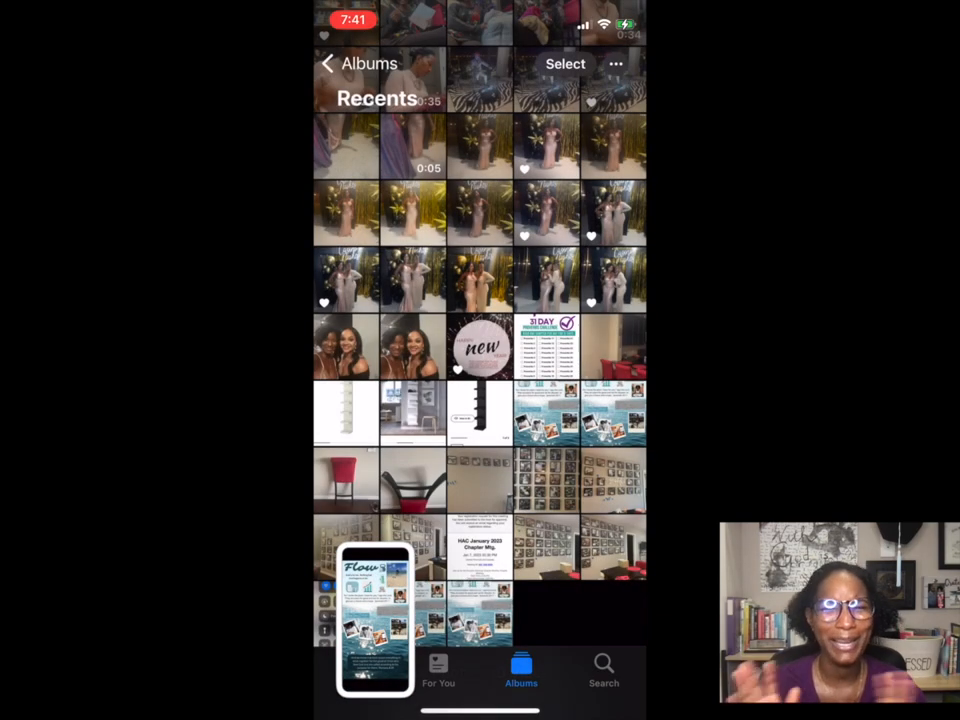
{"action": "left_click", "coordinate": [480, 613]}
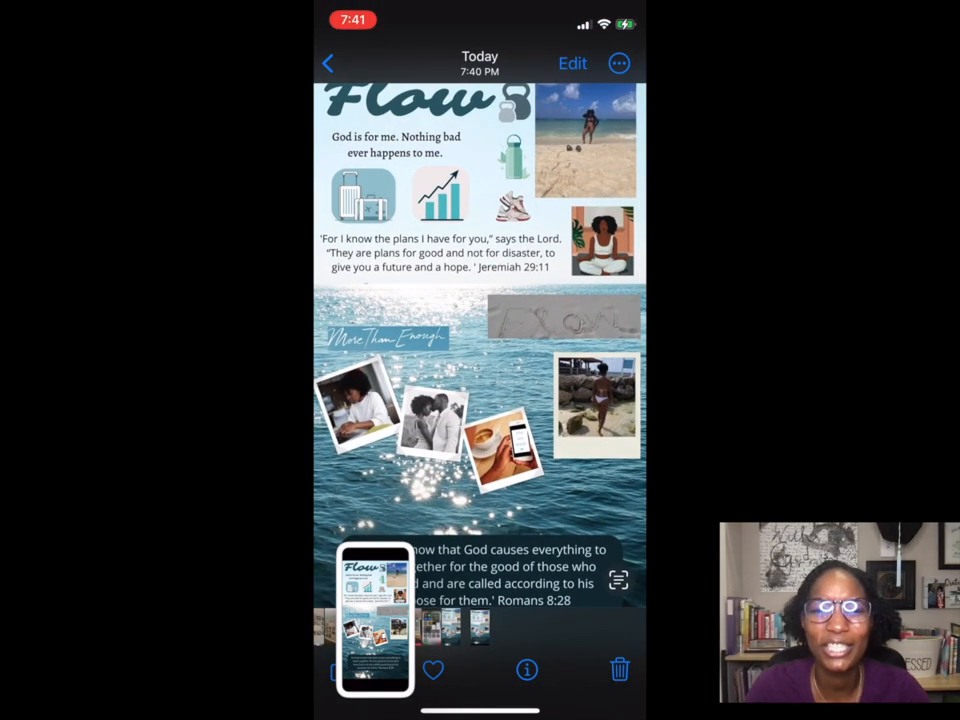
{"action": "left_click", "coordinate": [480, 360]}
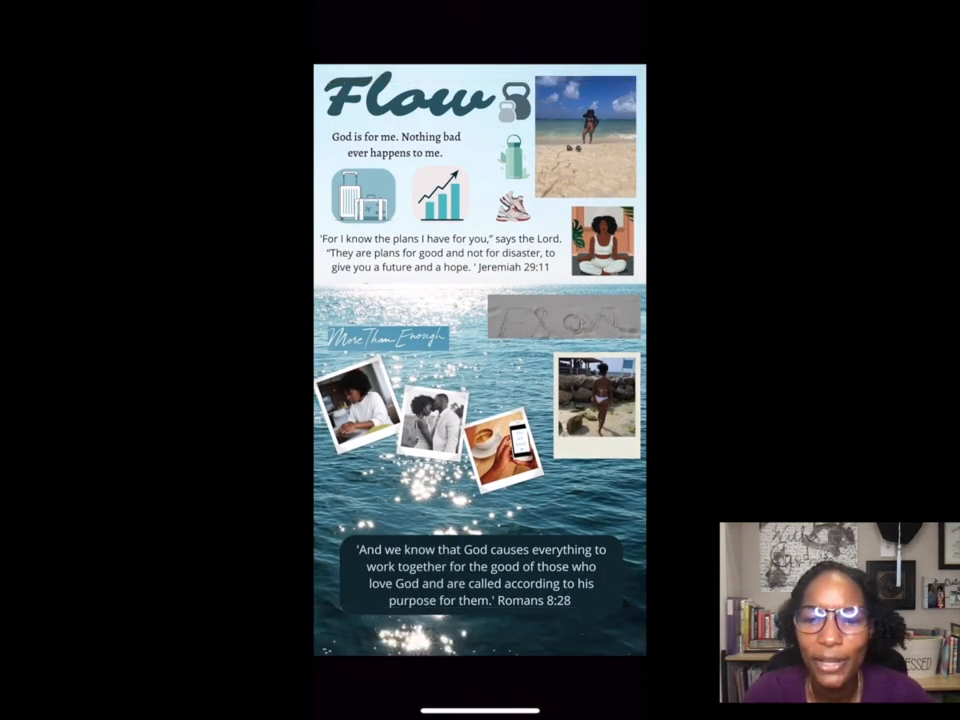
{"action": "left_click_drag", "start_coordinate": [540, 360], "coordinate": [420, 360]}
{"action": "left_click", "coordinate": [480, 360]}
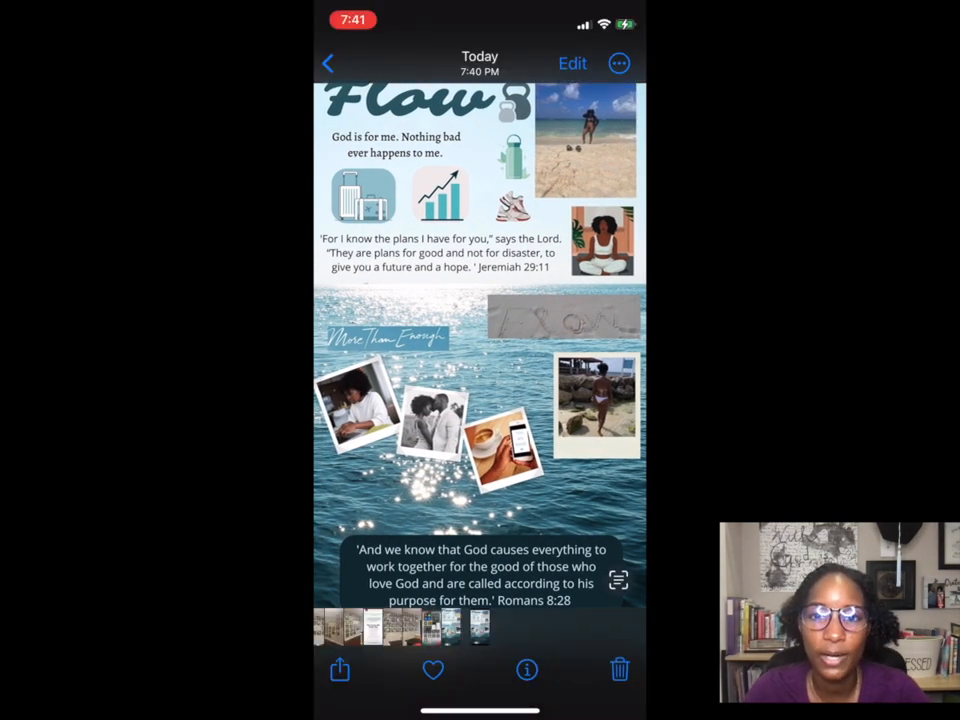
{"action": "left_click", "coordinate": [339, 669]}
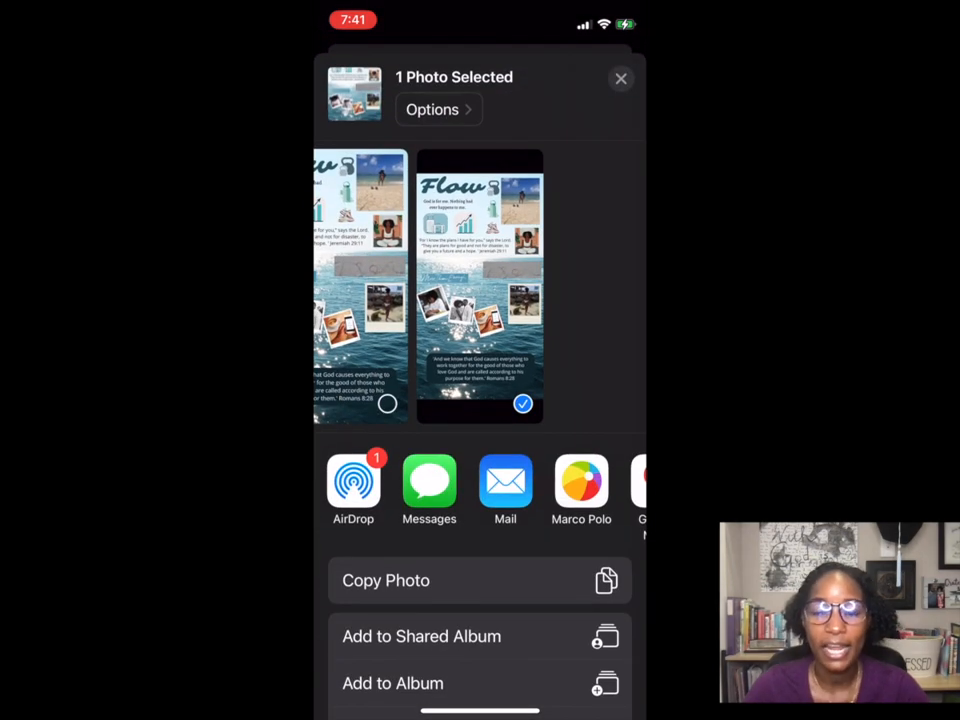
{"action": "left_click_drag", "start_coordinate": [480, 580], "coordinate": [480, 426]}
{"action": "left_click_drag", "start_coordinate": [480, 560], "coordinate": [480, 493]}
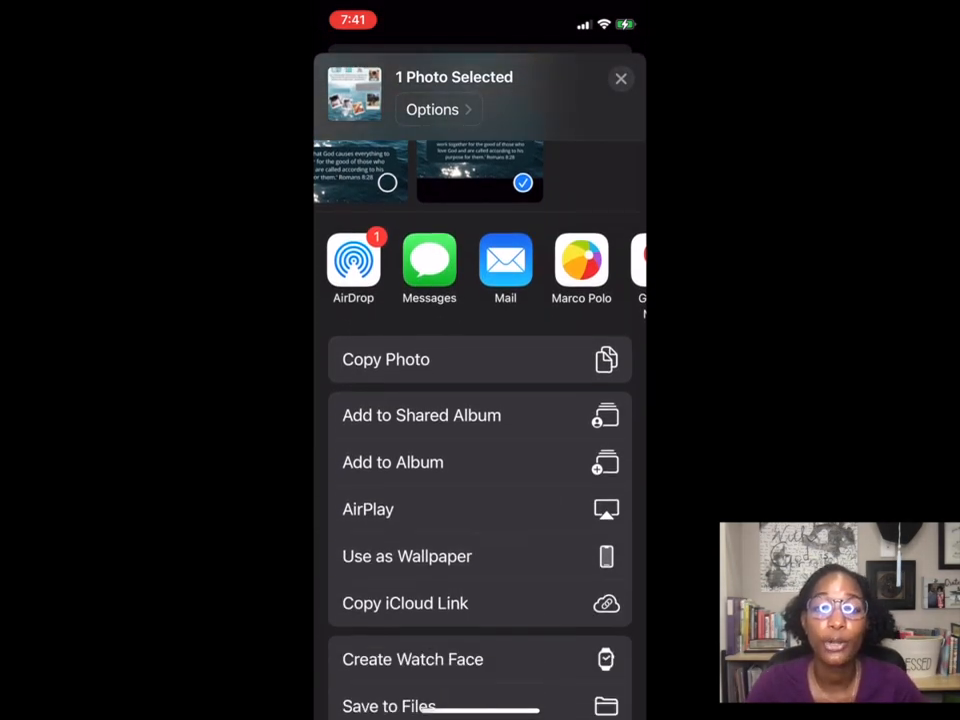
{"action": "left_click", "coordinate": [407, 556]}
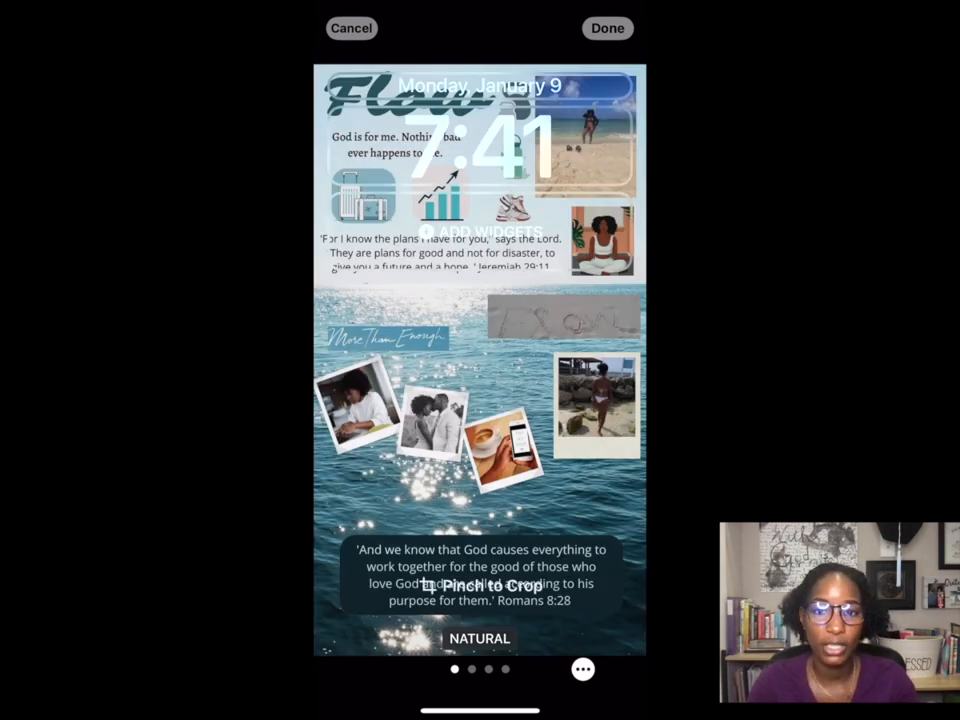
Save the Flow lock screen, then customise the matching home screen with Blur turned off.
{"action": "left_click", "coordinate": [607, 28]}
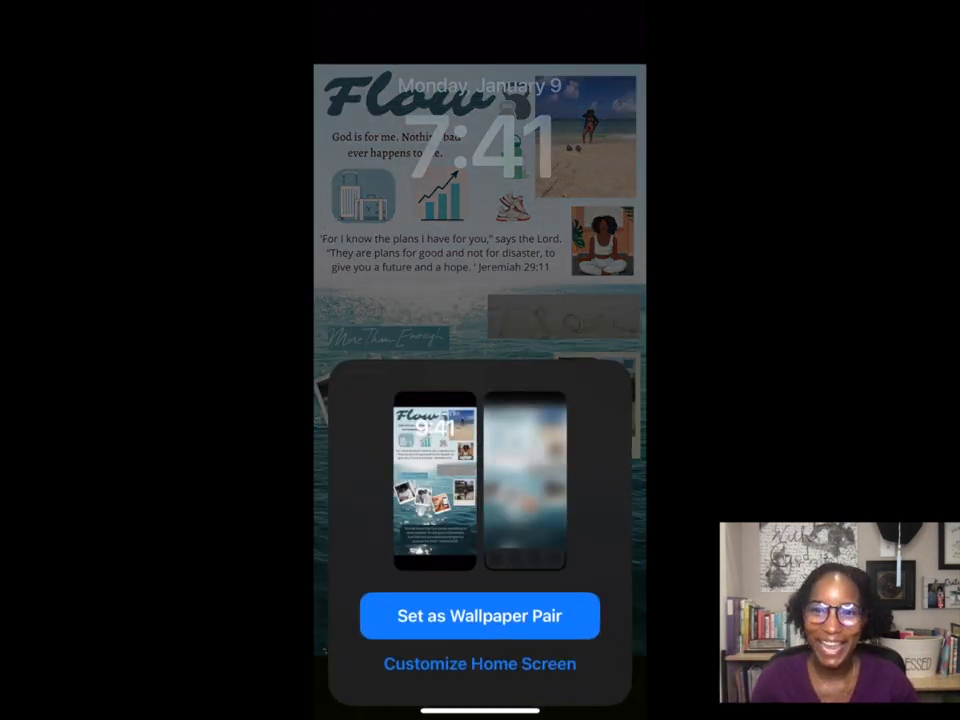
{"action": "left_click", "coordinate": [479, 663]}
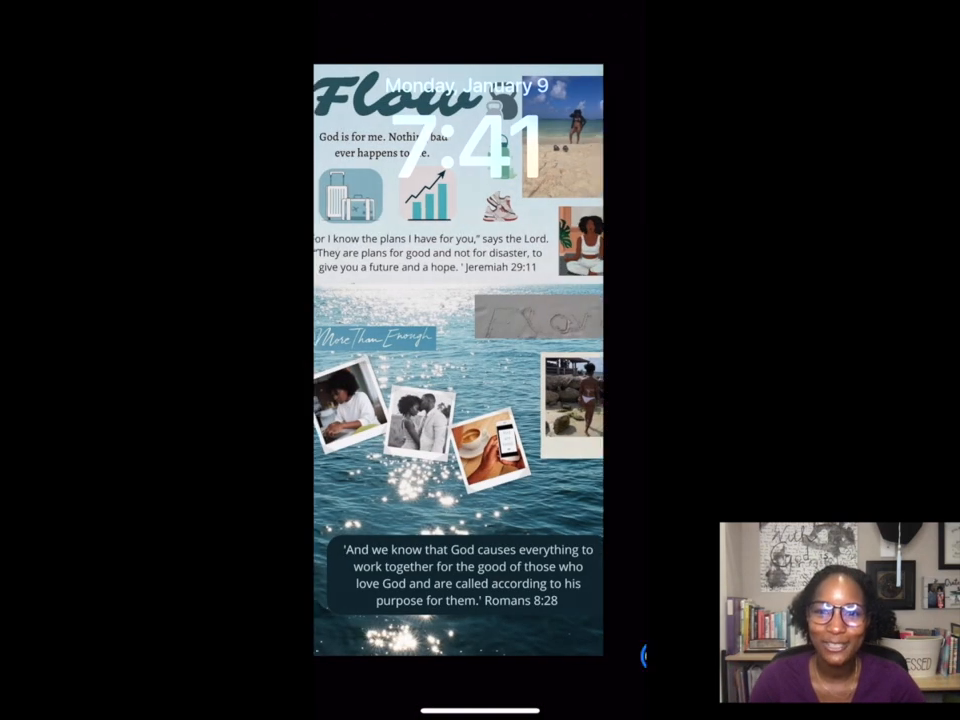
{"action": "left_click", "coordinate": [591, 657]}
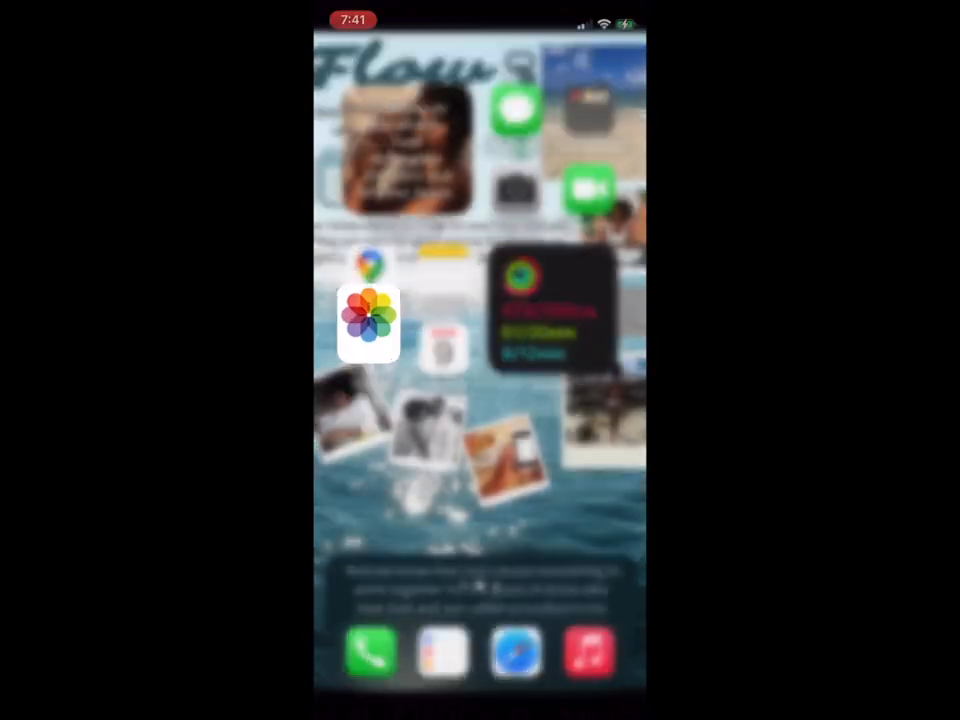
{"action": "scroll", "coordinate": [480, 360], "scroll_direction": "left", "scroll_amount": 3}
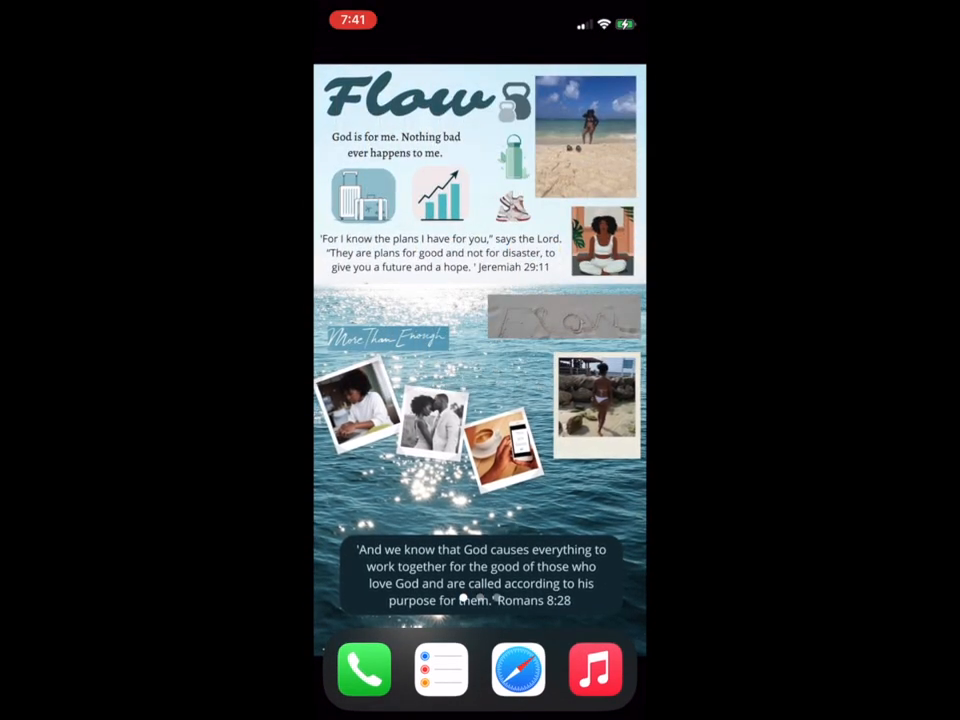